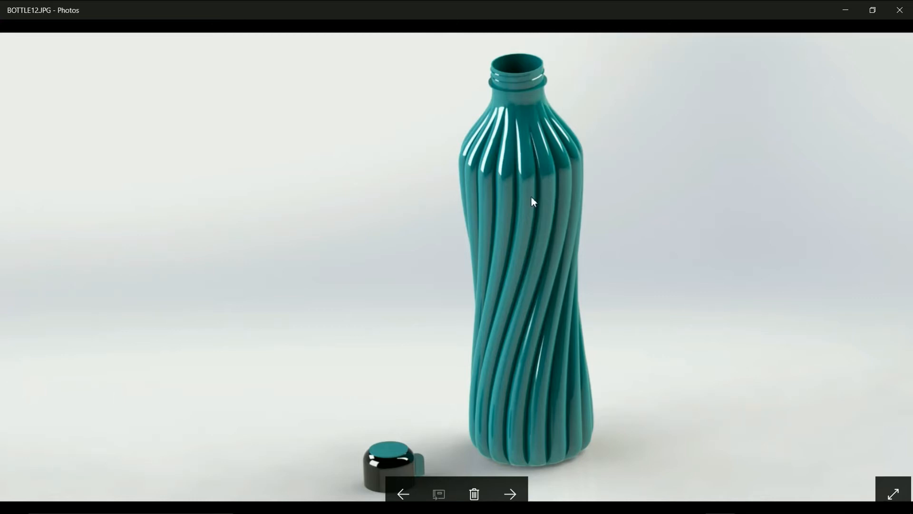
- Switch from the bottle reference image to SOLIDWORKS and create a new part document
left_click(847, 10)
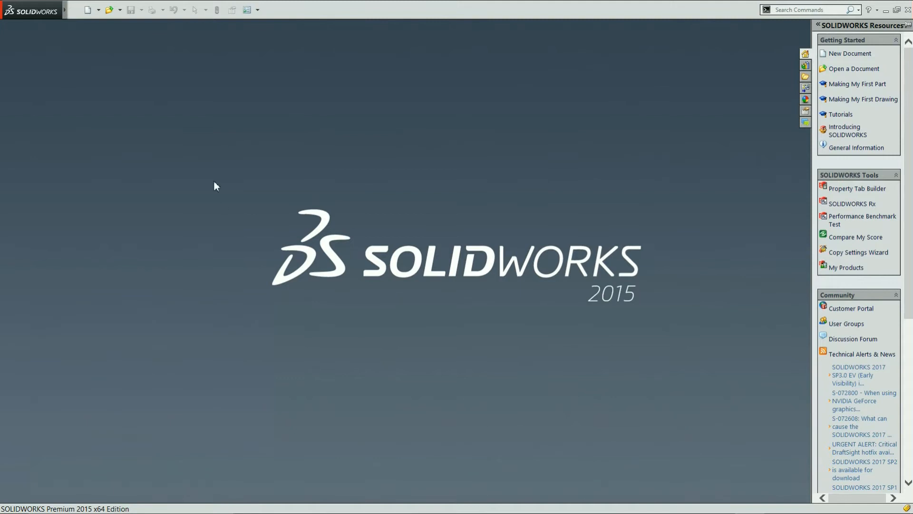
left_click(87, 9)
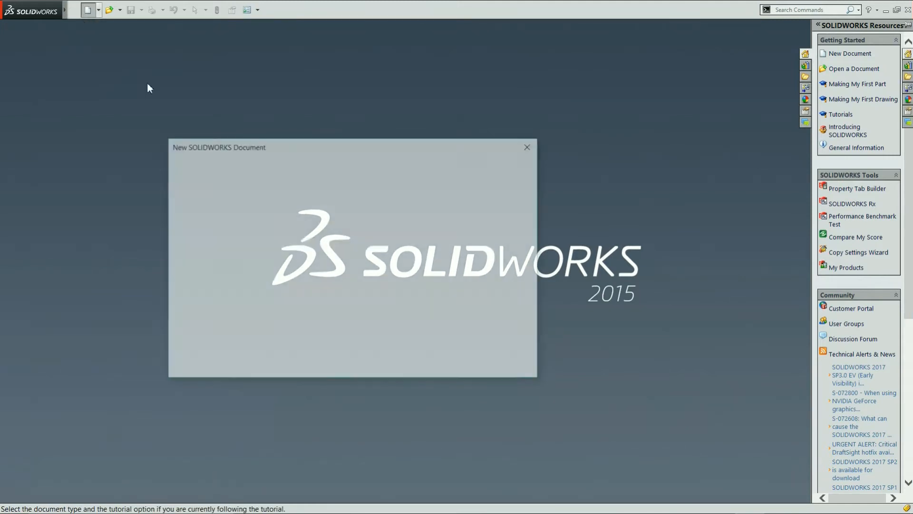
double_click(204, 191)
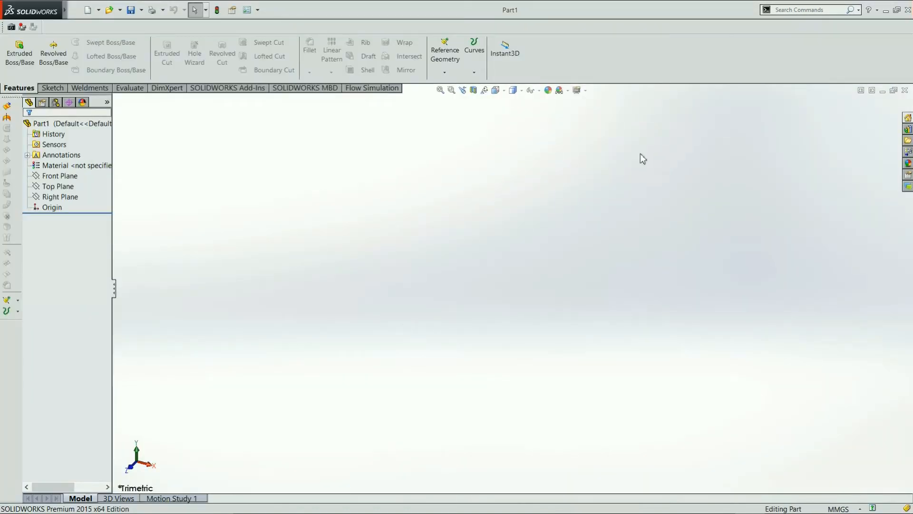
- Sketch a 60 mm diameter circle centred on the origin on the Top Plane, viewed normal to it
left_click(58, 177)
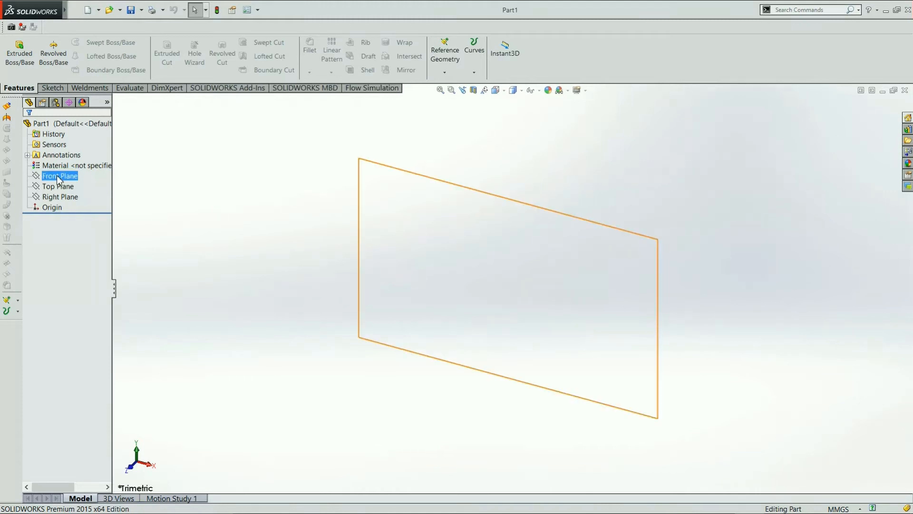
left_click(53, 190)
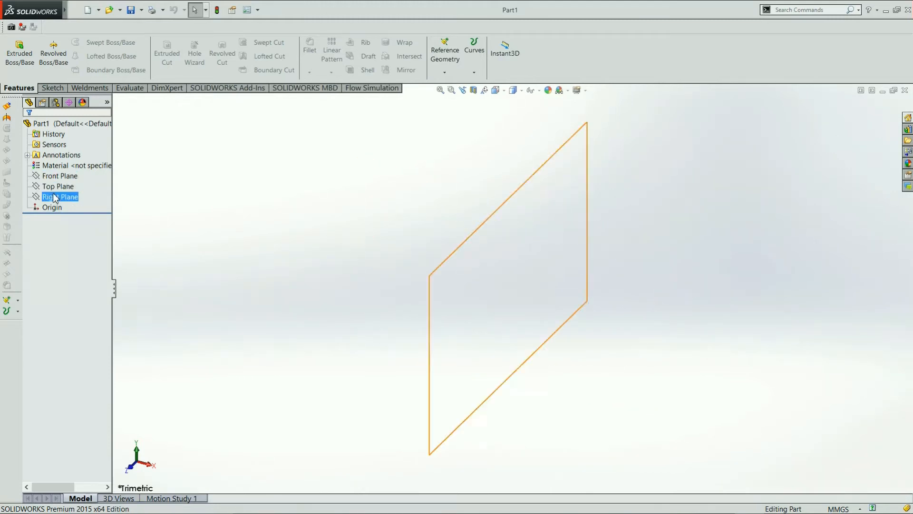
left_click(64, 187)
left_click(102, 172)
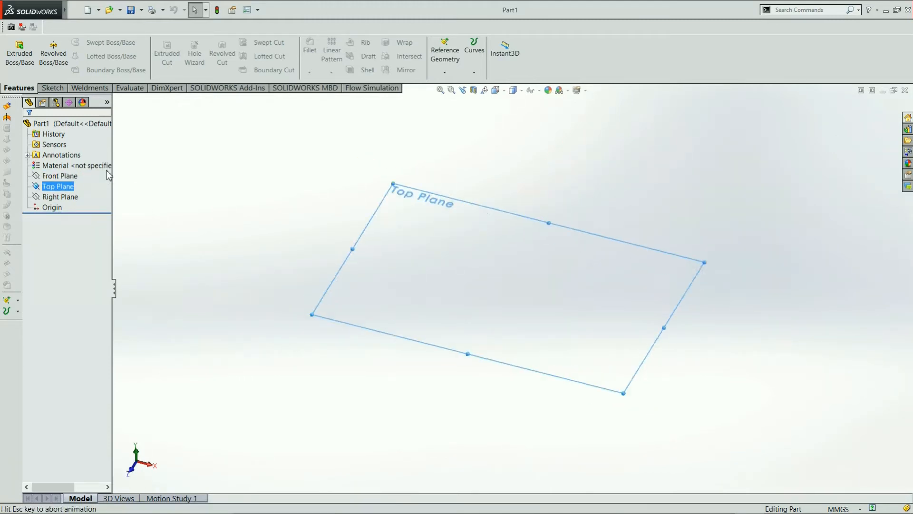
left_click(57, 90)
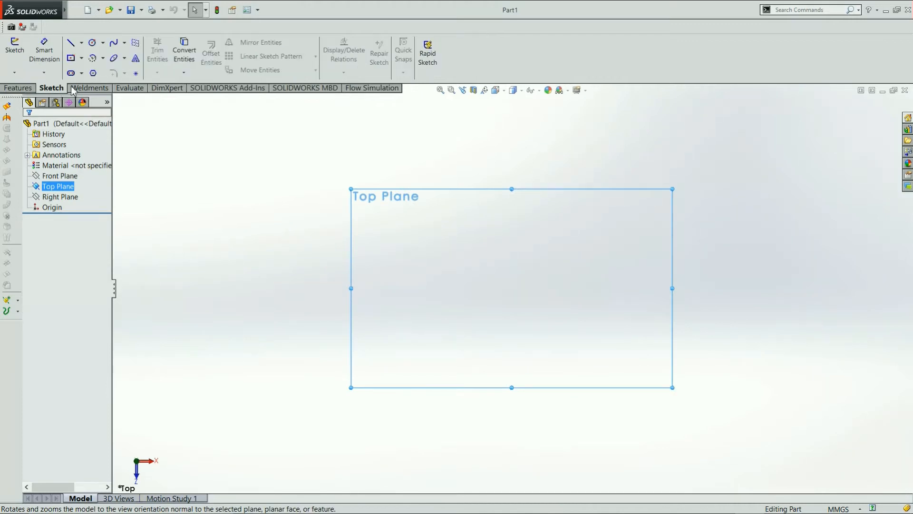
left_click(82, 43)
left_click(92, 44)
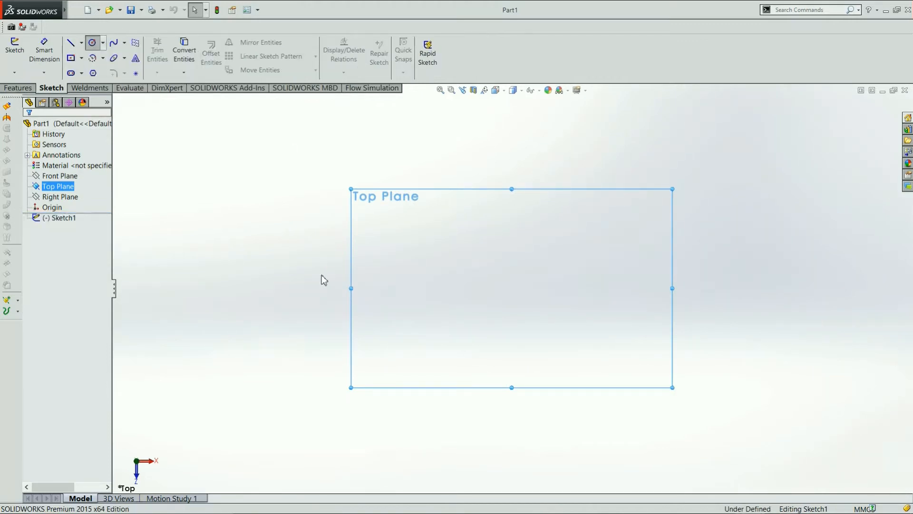
left_click(512, 288)
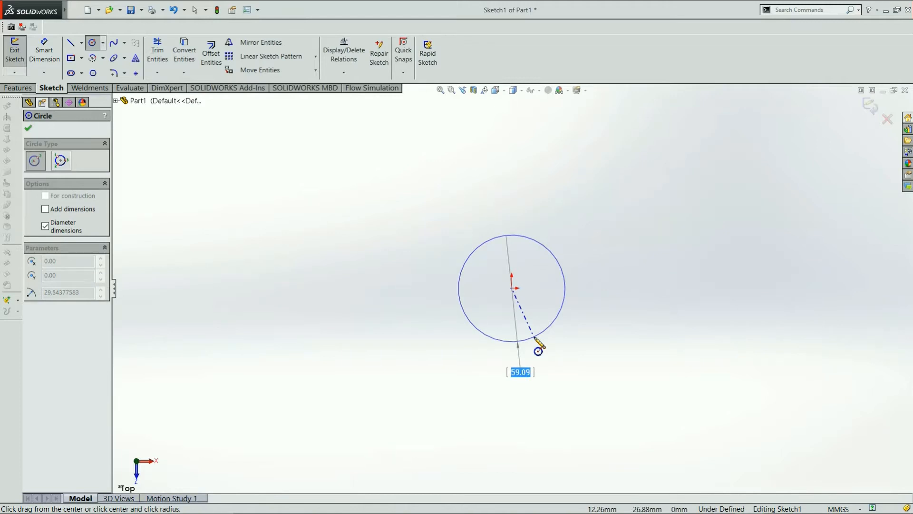
type("60")
key("Return")
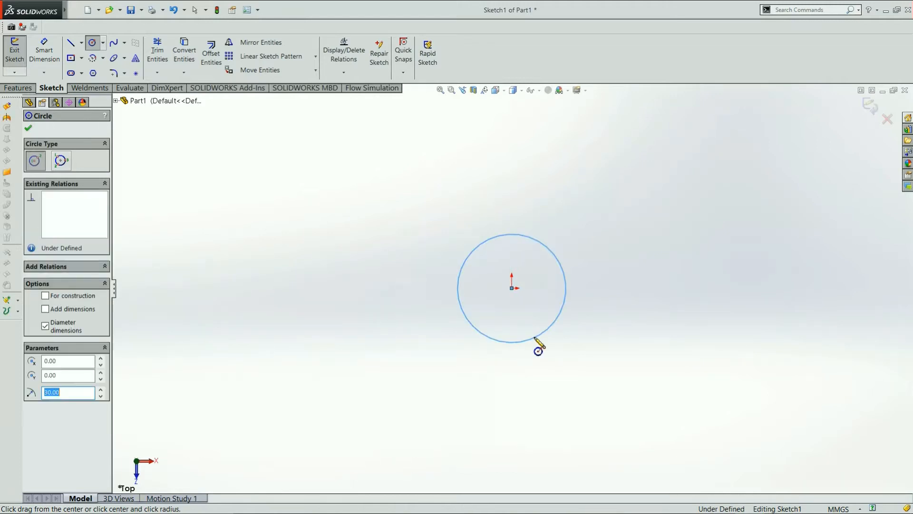
- Leave the circle tool without adding another circle and exit the base sketch
left_click(18, 88)
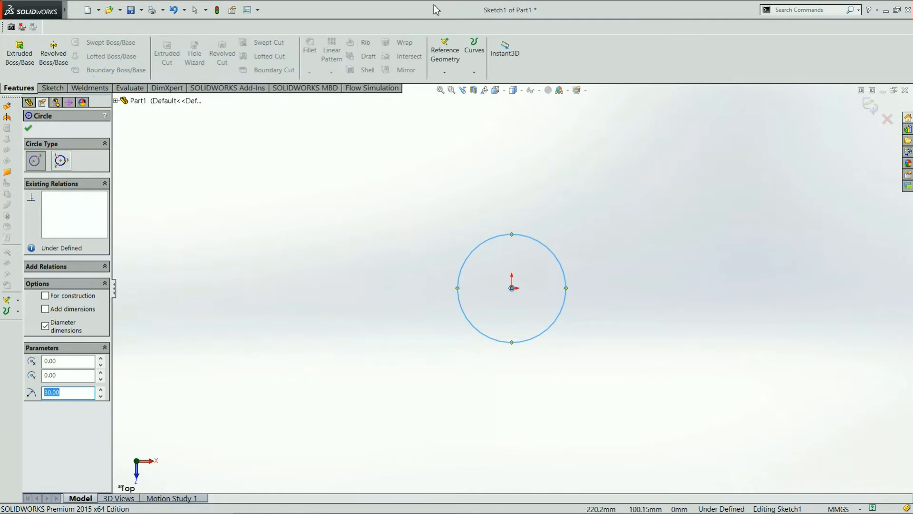
left_click(435, 68)
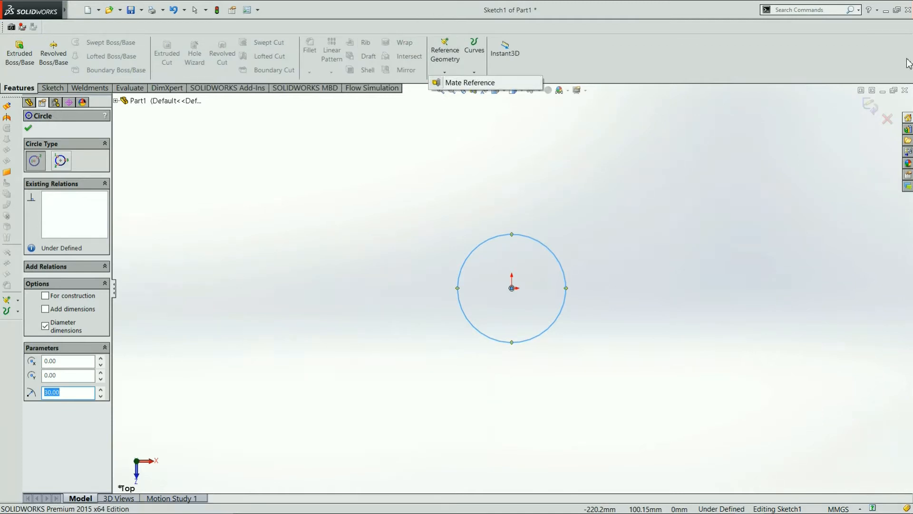
left_click(850, 134)
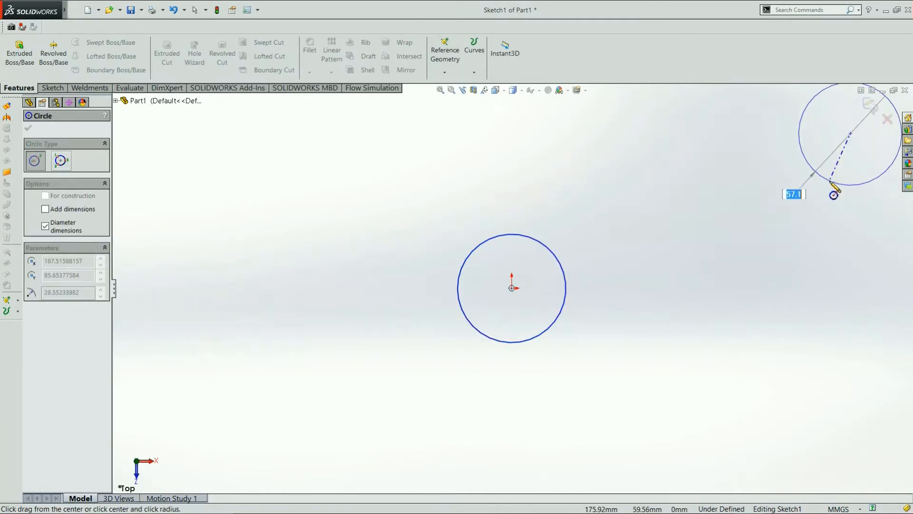
key("Escape")
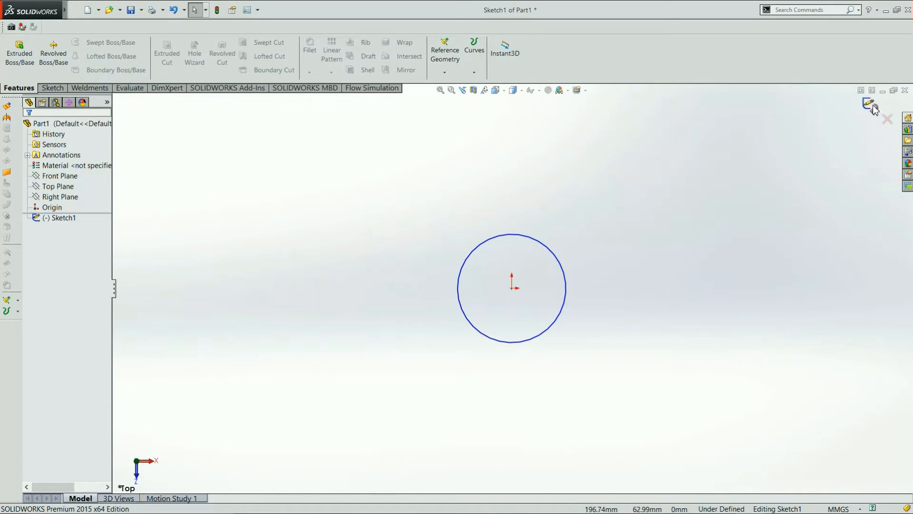
left_click(870, 105)
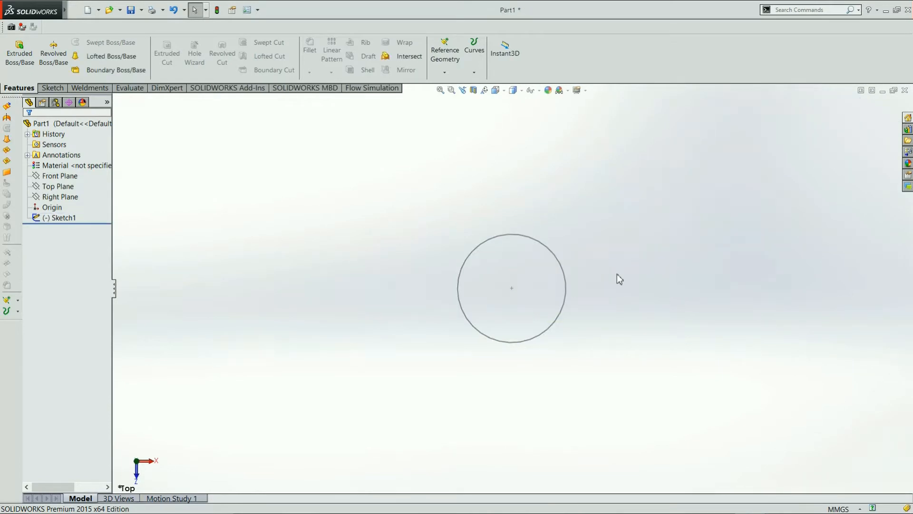
- Create a reference plane offset 10 mm above the Top Plane
left_click(67, 188)
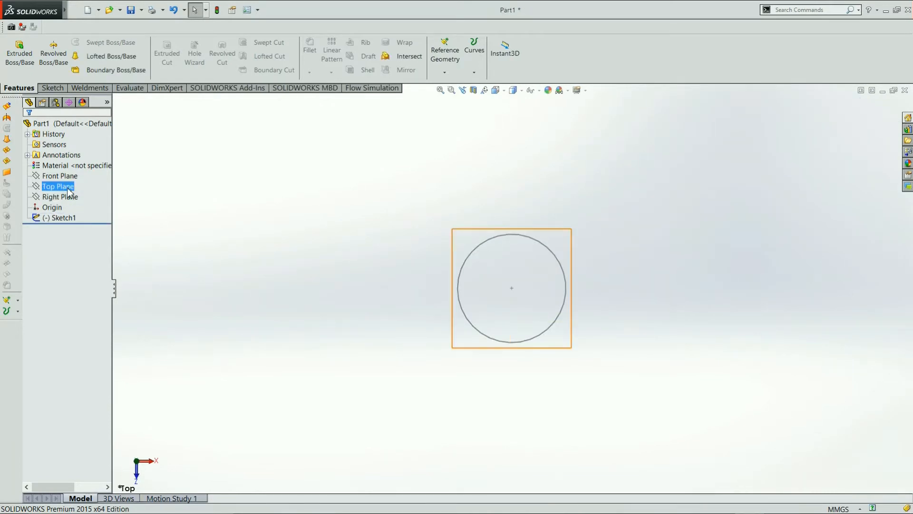
middle_click_drag(420, 273, 449, 162)
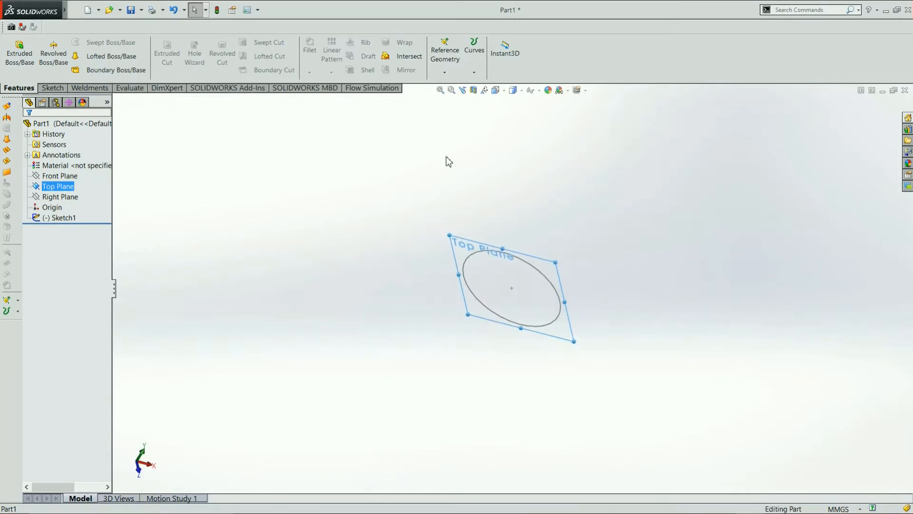
left_click(445, 72)
left_click(446, 74)
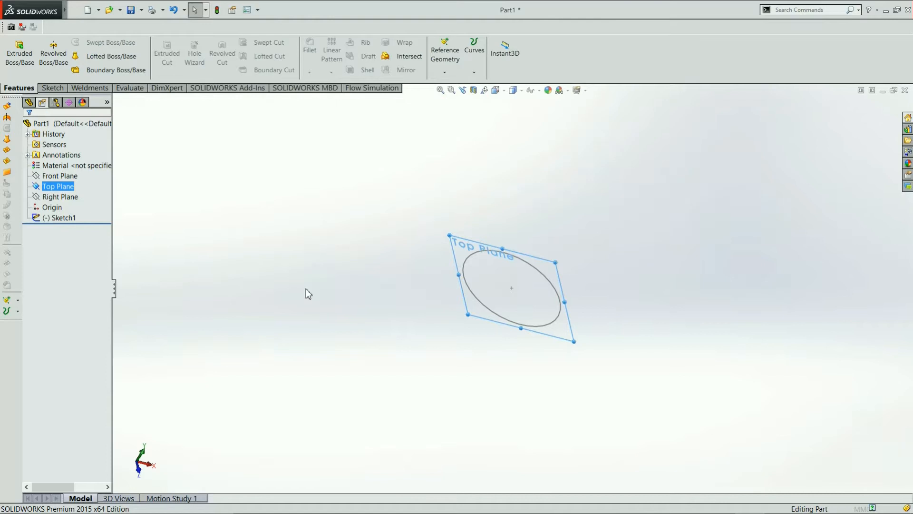
key("p")
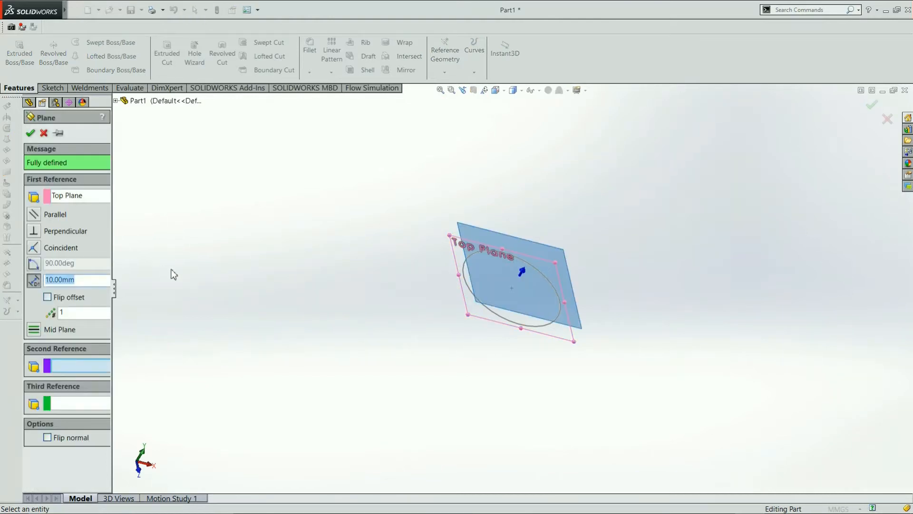
middle_click_drag(264, 282, 303, 173)
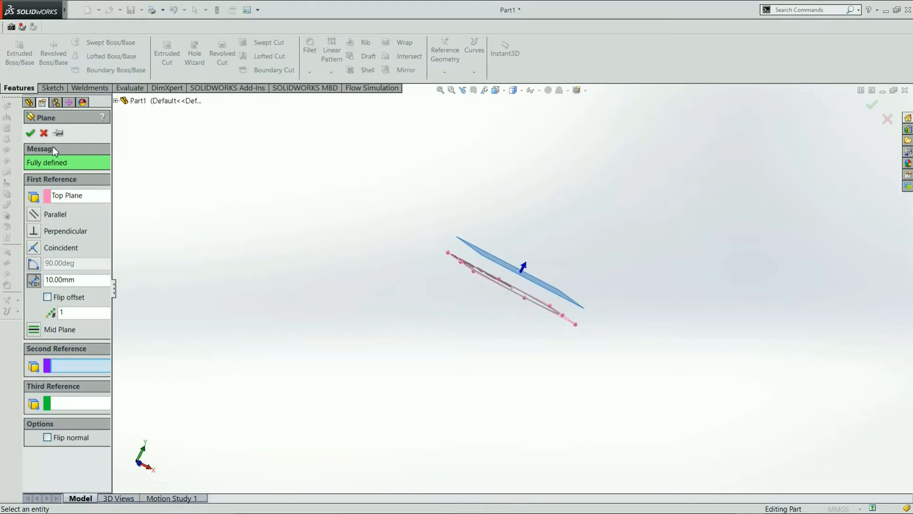
left_click(31, 134)
left_click(391, 251)
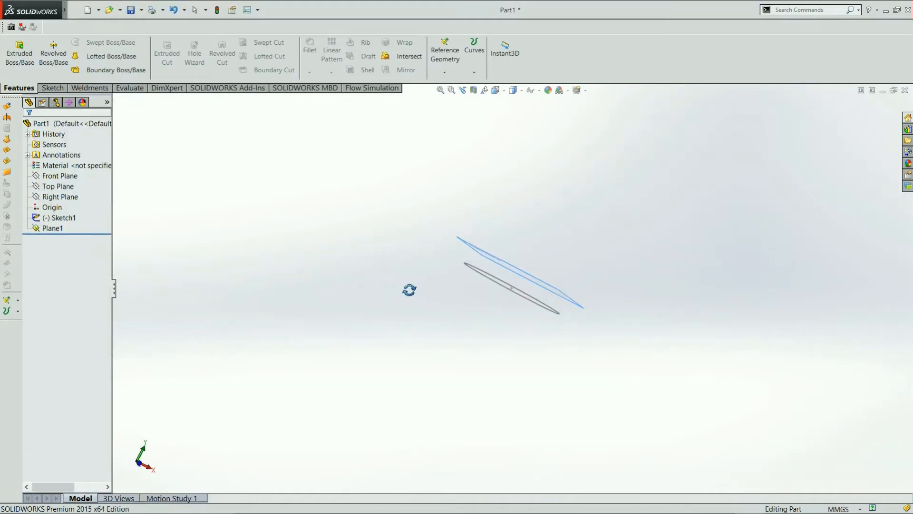
- Sketch a 100 mm diameter circle centred on the origin on the new offset plane, viewed normal to it
middle_click_drag(433, 250, 452, 281)
left_click(495, 246)
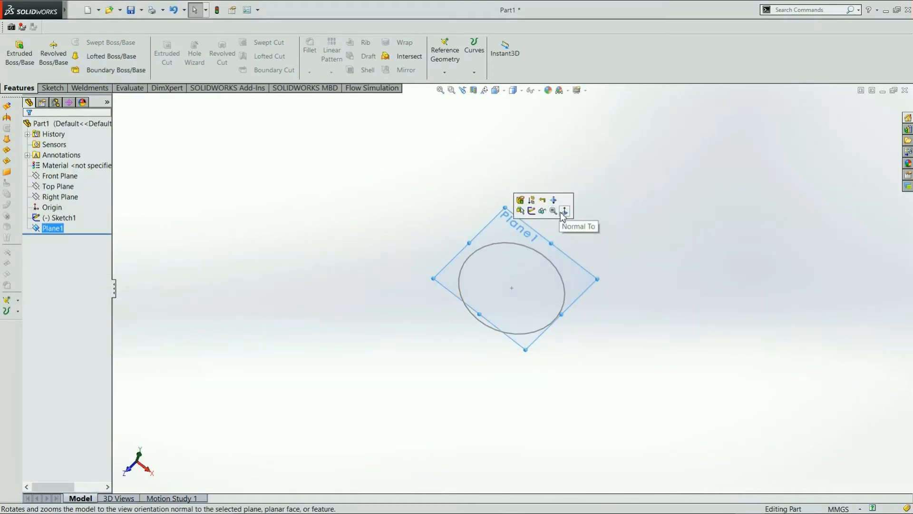
left_click(552, 220)
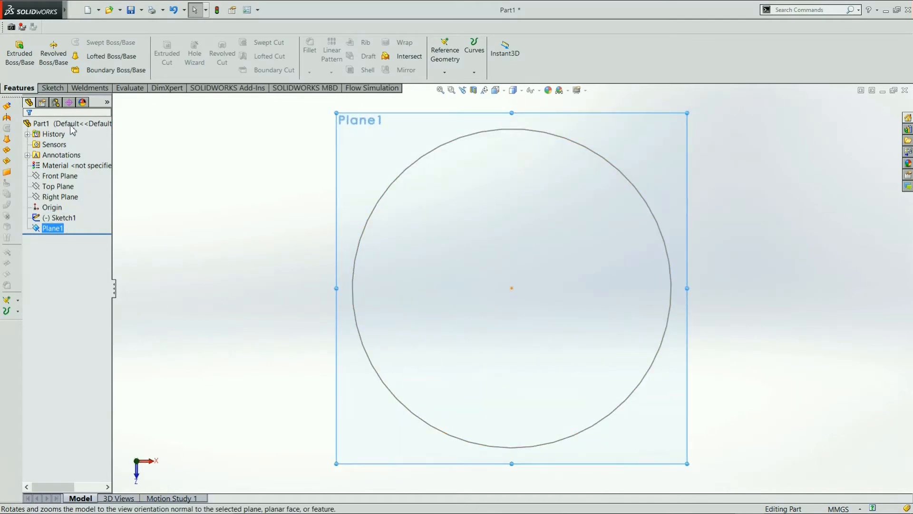
left_click(53, 88)
left_click(92, 43)
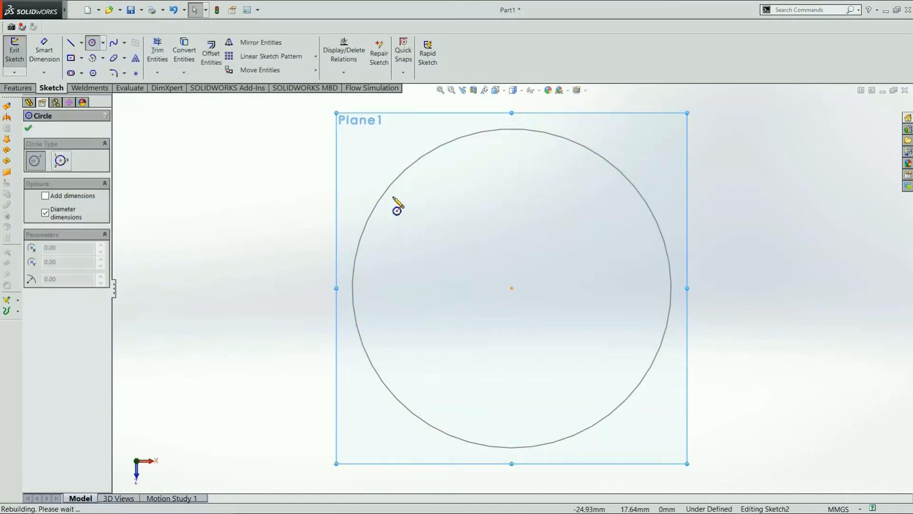
left_click(513, 288)
type("100")
key("Return")
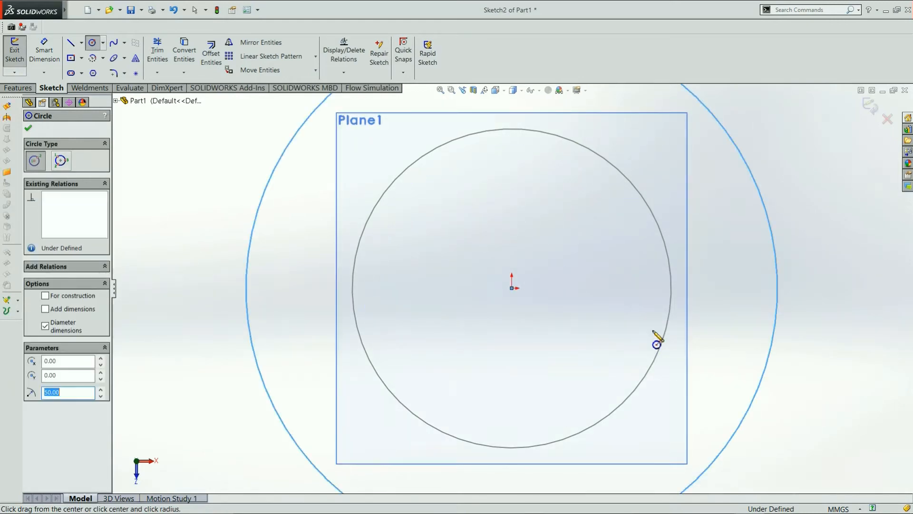
key("f")
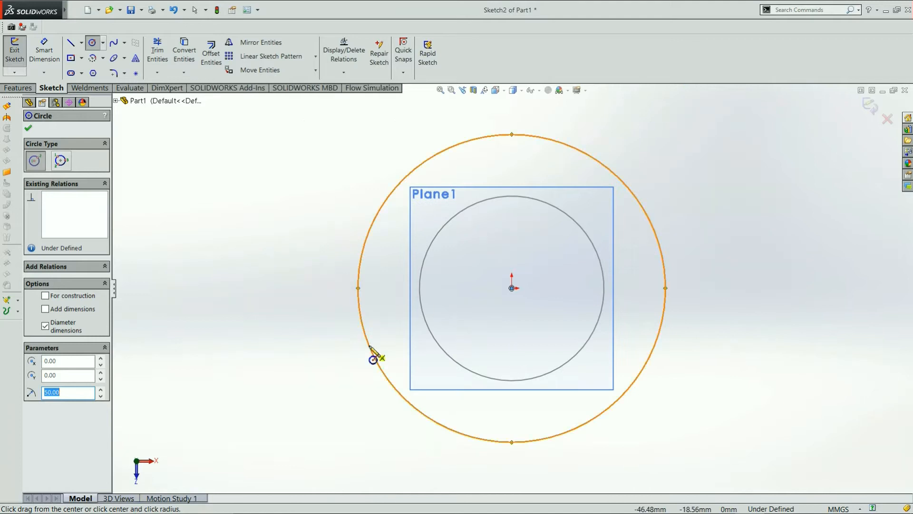
middle_click_drag(504, 326, 520, 244)
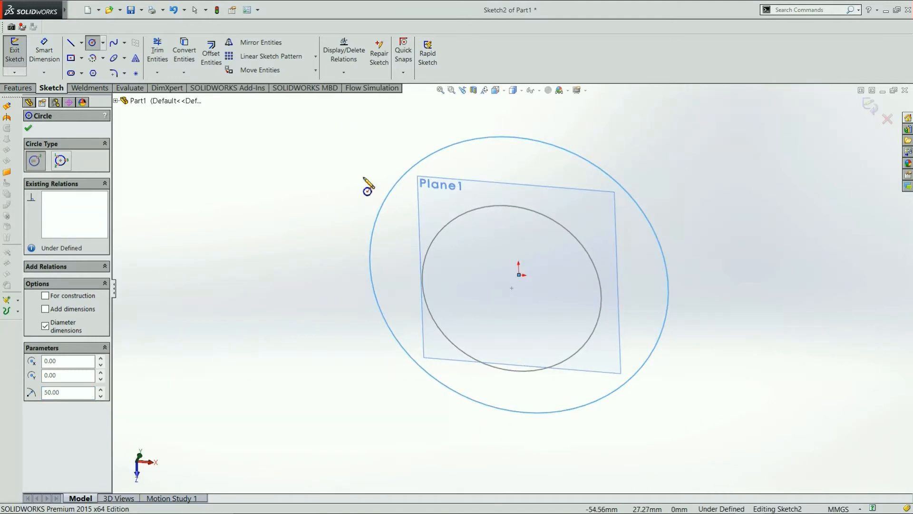
left_click(28, 129)
- Draw a small circle about 10 mm in diameter centred on the uppermost quadrant point of the 100 mm circle
left_click(65, 185)
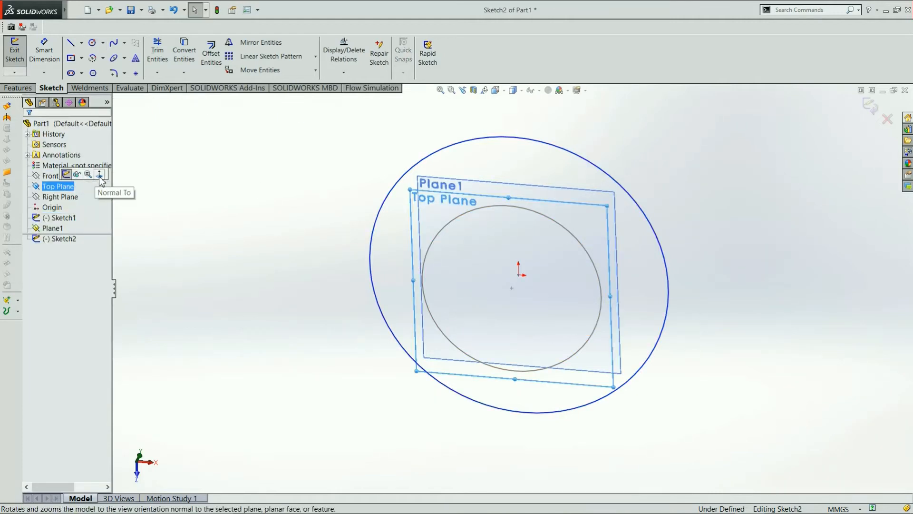
left_click(101, 182)
left_click(93, 43)
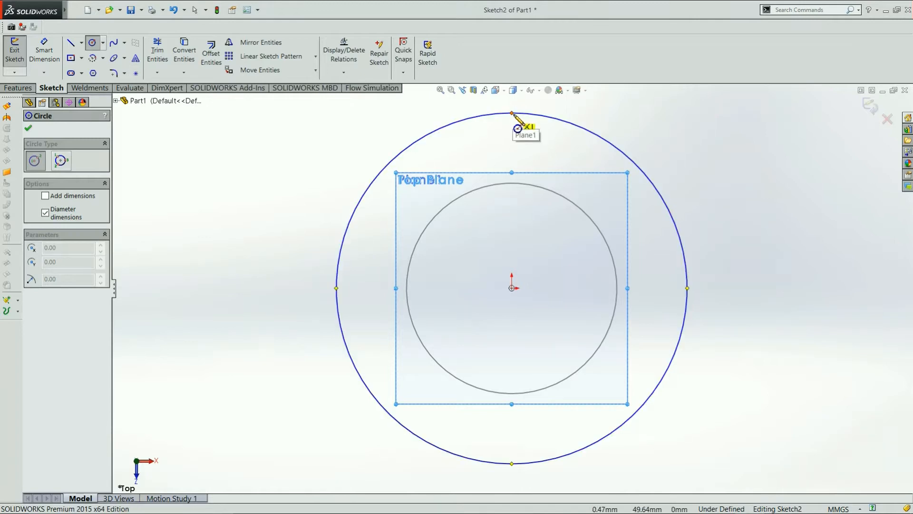
left_click(512, 113)
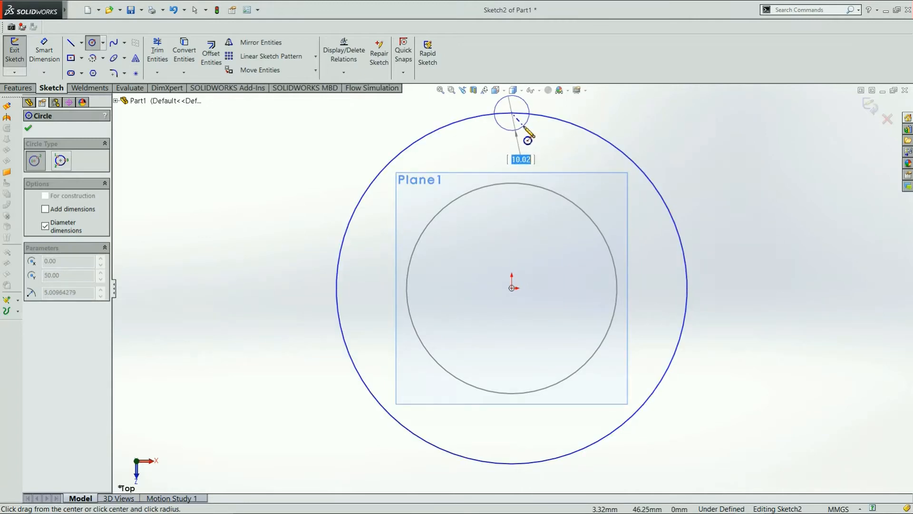
left_click(524, 126)
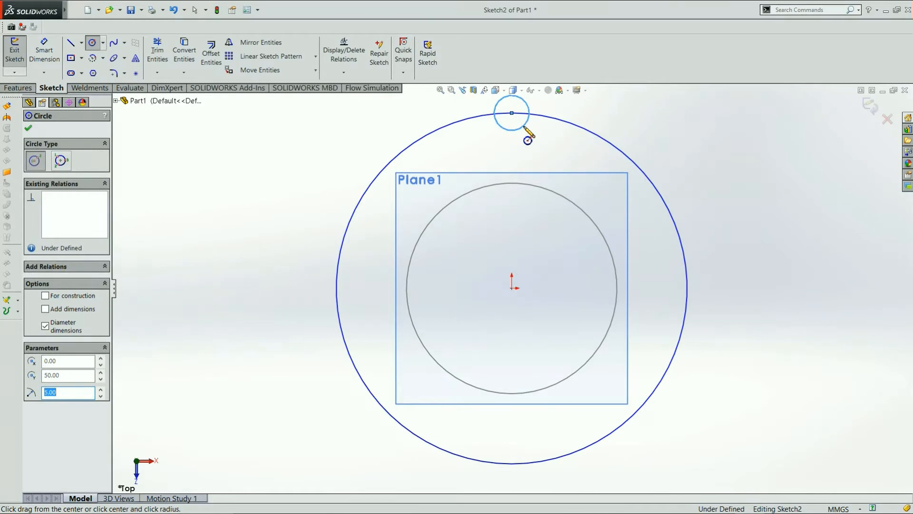
- Create a circular sketch pattern of the small circle around the origin with 32 equally spaced instances over 360 degrees
left_click(315, 57)
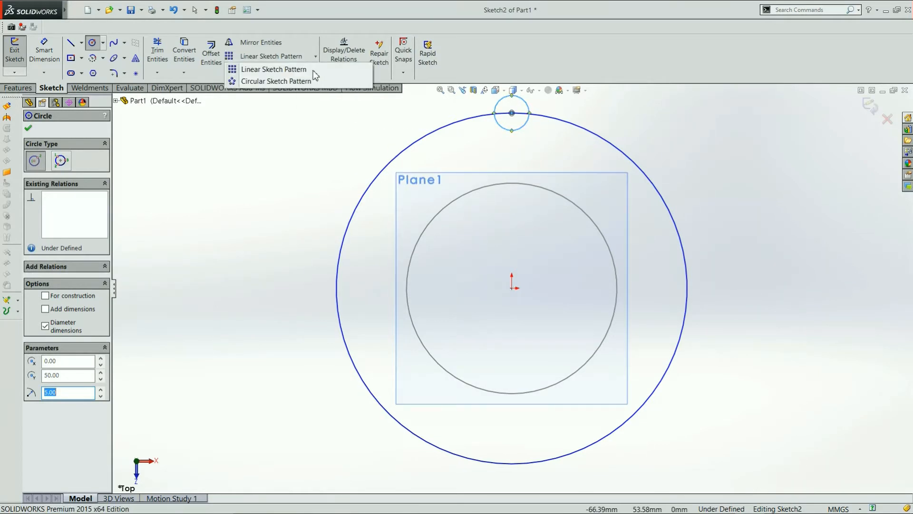
left_click(276, 81)
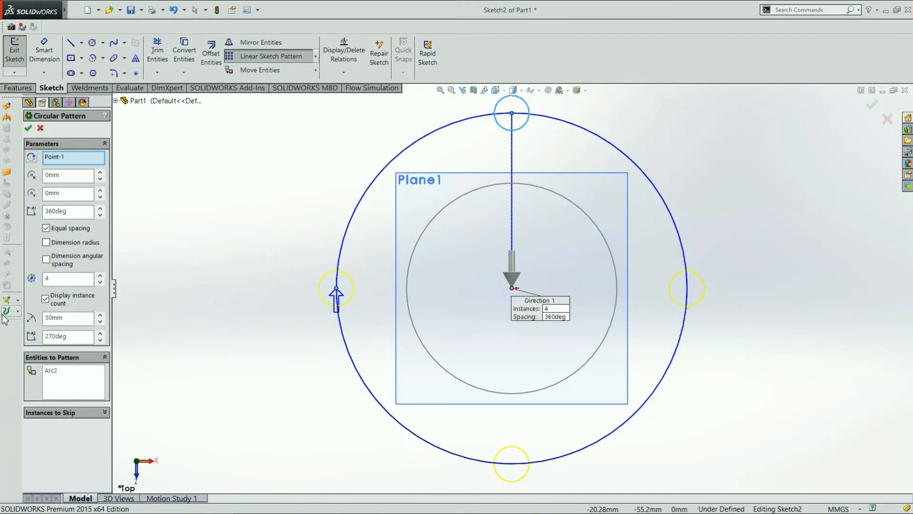
left_click(78, 281)
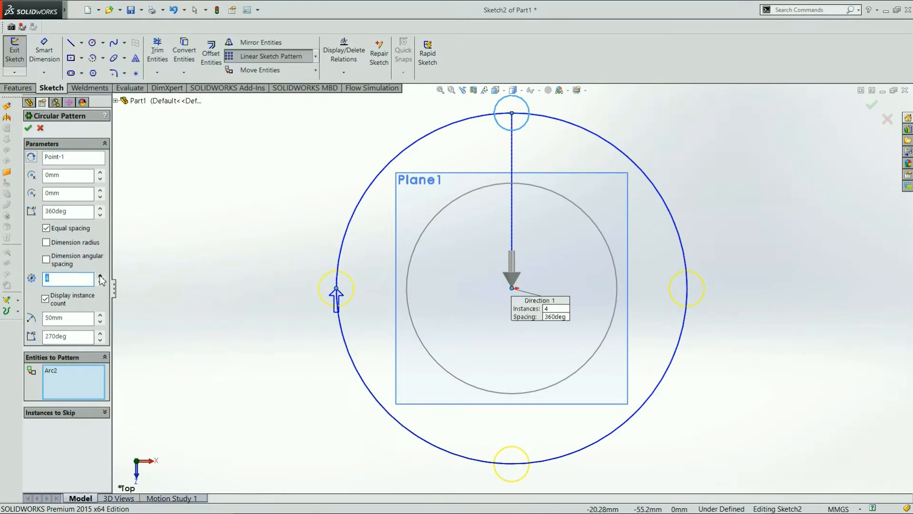
left_click(100, 277)
left_click(101, 276)
left_click(100, 276)
left_click(101, 277)
left_click(101, 276)
left_click(100, 277)
left_click(100, 277)
left_click(100, 277)
left_click(100, 277)
left_click(101, 277)
left_click(100, 277)
left_click(100, 276)
left_click(100, 277)
left_click(100, 277)
left_click(100, 277)
left_click(100, 277)
left_click(101, 277)
left_click(100, 277)
left_click(101, 276)
left_click(100, 277)
left_click(100, 276)
left_click(101, 277)
left_click(100, 277)
left_click(100, 277)
left_click(101, 277)
left_click(101, 277)
left_click(101, 277)
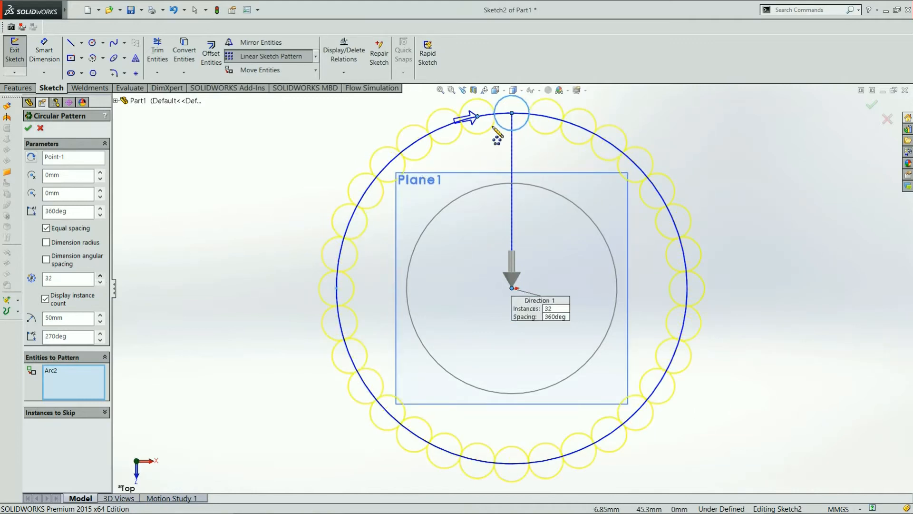
scroll(504, 147, "down", 10)
scroll(457, 281, "down", 5)
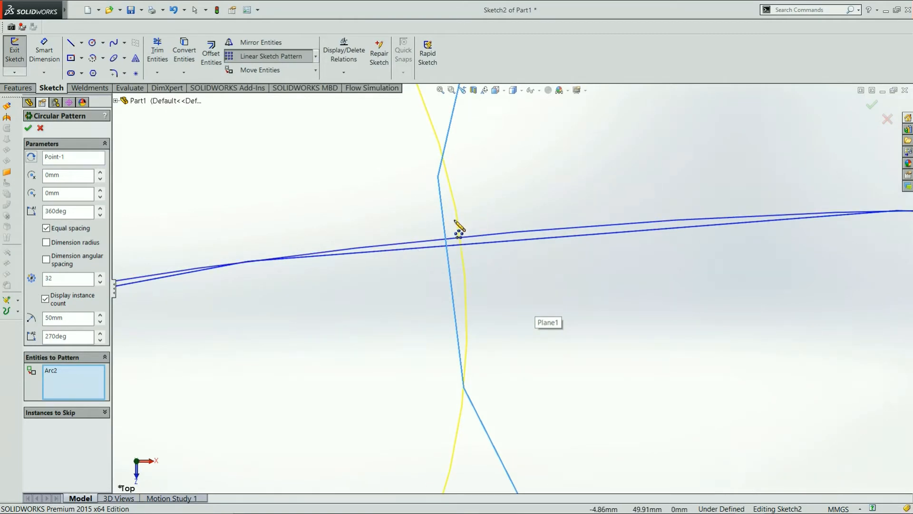
scroll(429, 294, "up", 10)
scroll(495, 336, "up", 8)
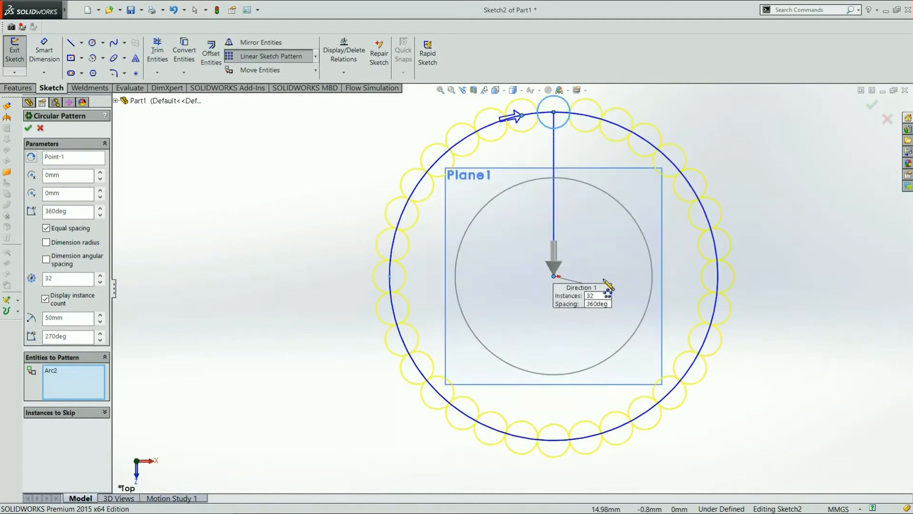
left_click(872, 105)
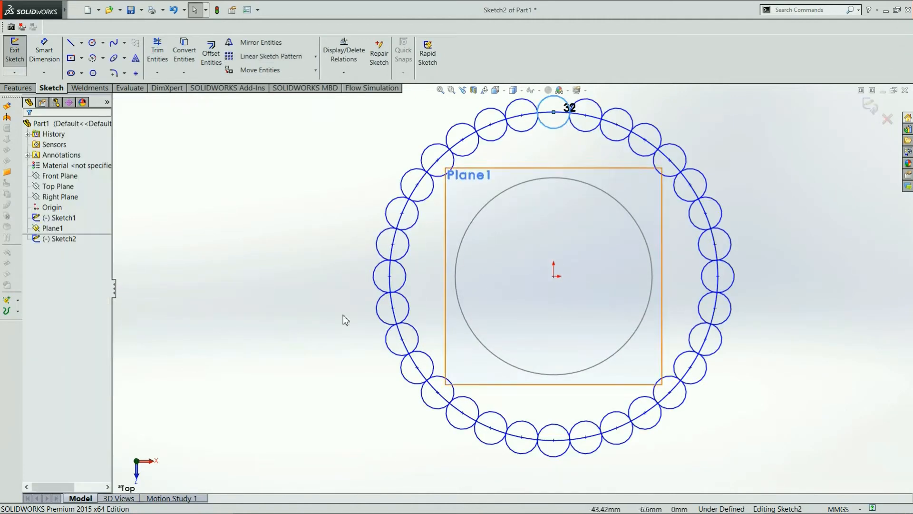
- Power-trim the inner arcs of the patterned circles and the 100 mm circle segments along the ring's top and upper-right side
left_click(157, 52)
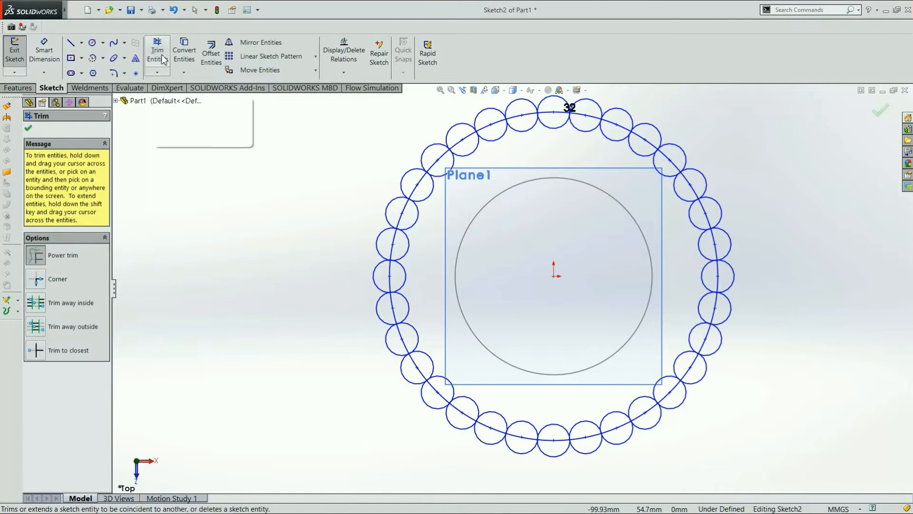
mouse_move(449, 199)
left_mouse_down()
mouse_move(481, 134)
mouse_move(498, 125)
mouse_move(510, 142)
mouse_move(534, 134)
mouse_move(558, 108)
left_mouse_up()
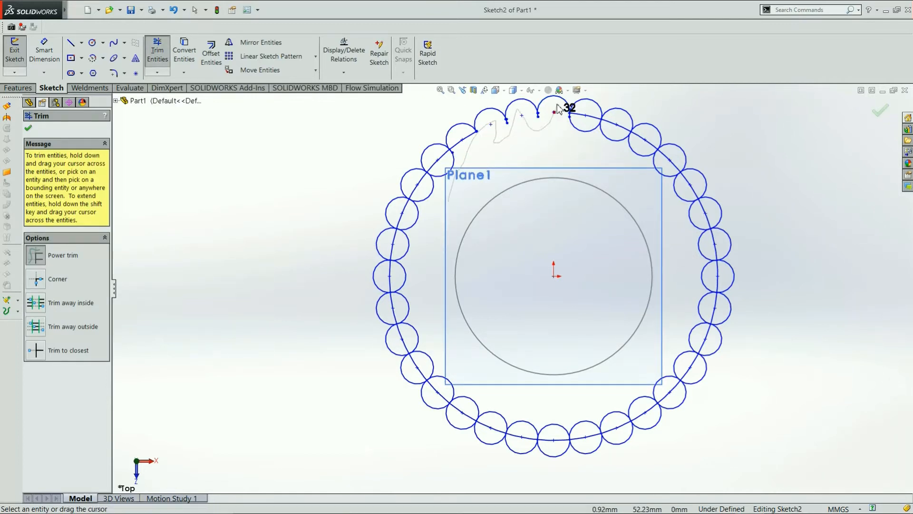
mouse_move(584, 137)
left_mouse_down()
mouse_move(594, 113)
mouse_move(647, 136)
left_mouse_up()
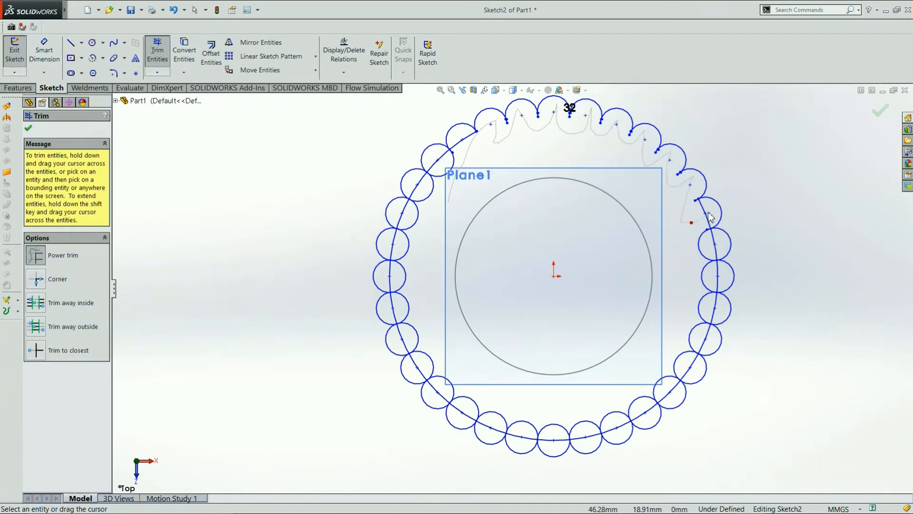
mouse_move(703, 240)
left_mouse_down()
mouse_move(707, 252)
mouse_move(717, 249)
left_mouse_up()
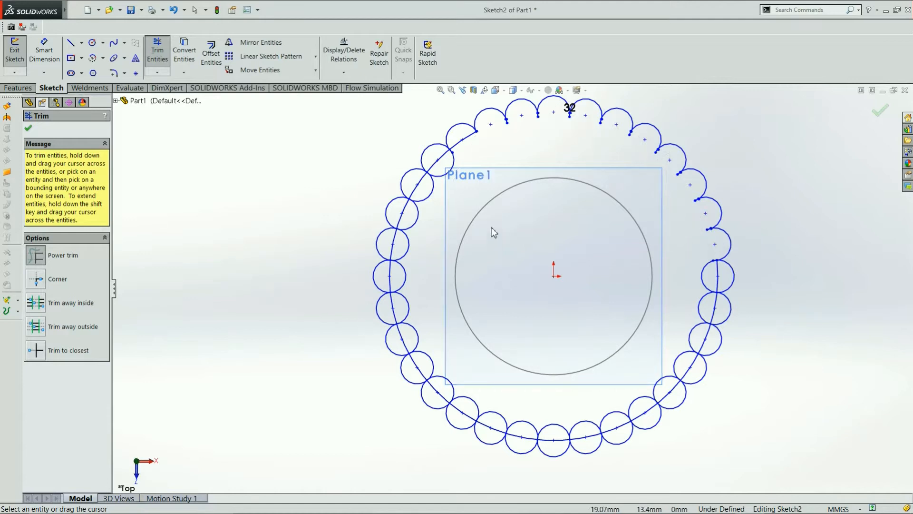
- Trim the remaining inner arcs and 100 mm circle segments around the ring's left, lower and right sides, leaving only outward scallops
mouse_move(470, 185)
left_mouse_down()
mouse_move(445, 165)
mouse_move(456, 191)
mouse_move(415, 199)
mouse_move(393, 245)
left_mouse_up()
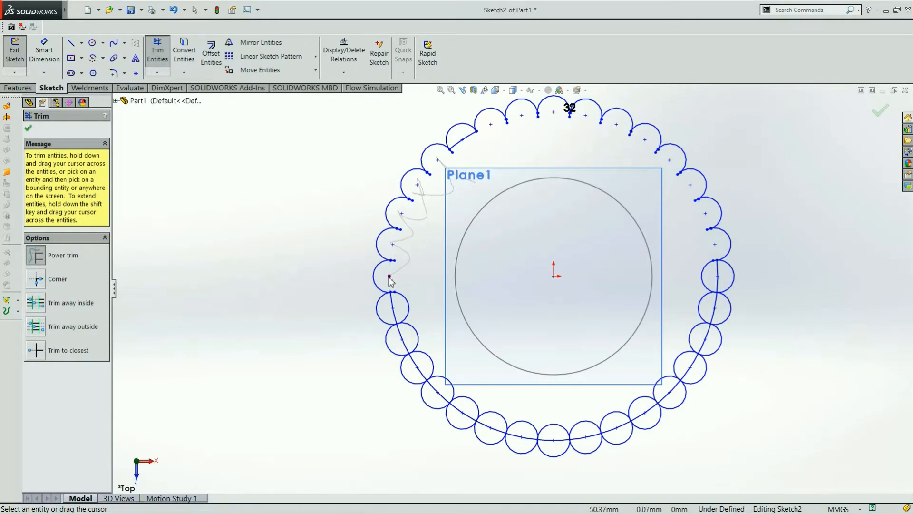
mouse_move(412, 306)
left_mouse_down()
mouse_move(389, 319)
mouse_move(402, 343)
left_mouse_up()
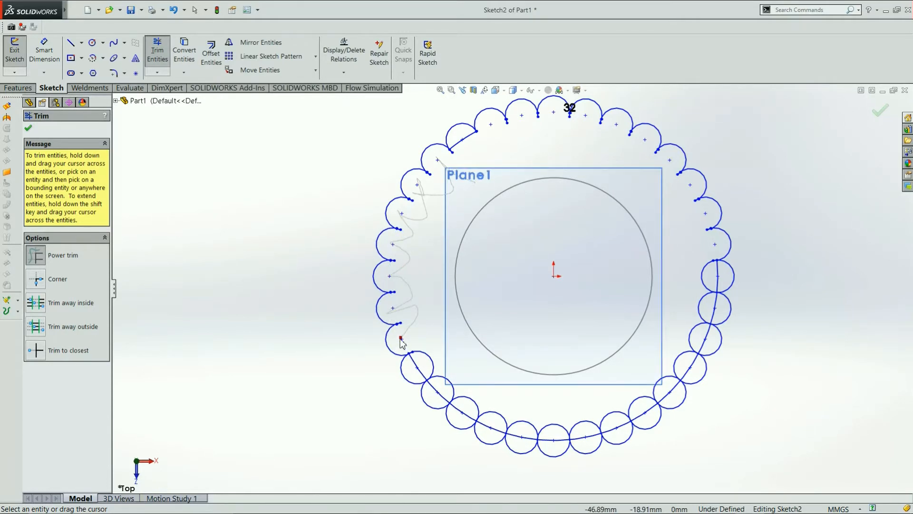
left_click_drag(440, 387, 434, 395)
left_click_drag(500, 399, 488, 433)
mouse_move(515, 407)
left_mouse_down()
mouse_move(523, 442)
mouse_move(550, 424)
mouse_move(556, 430)
mouse_move(577, 407)
mouse_move(601, 450)
left_mouse_up()
left_click_drag(608, 408, 624, 436)
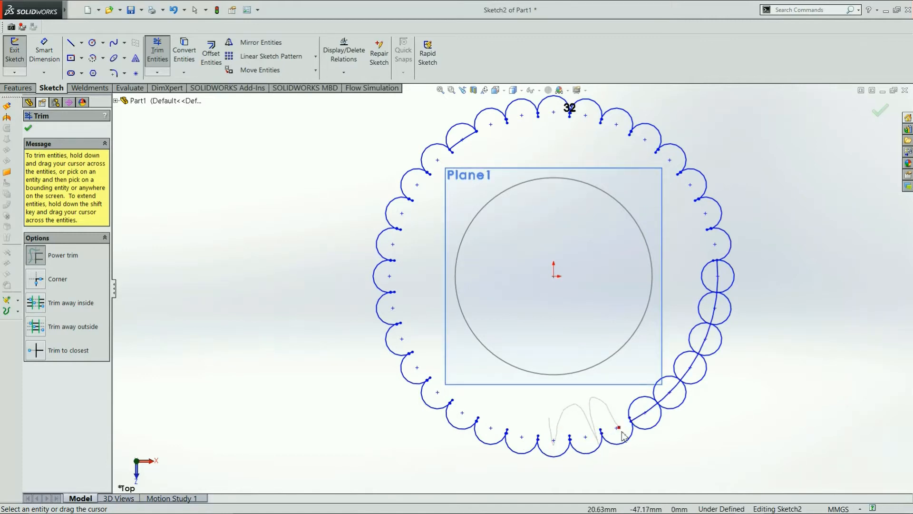
mouse_move(642, 377)
left_mouse_down()
mouse_move(656, 365)
mouse_move(671, 389)
left_mouse_up()
mouse_move(681, 337)
left_mouse_down()
mouse_move(715, 308)
mouse_move(700, 278)
mouse_move(669, 275)
left_mouse_up()
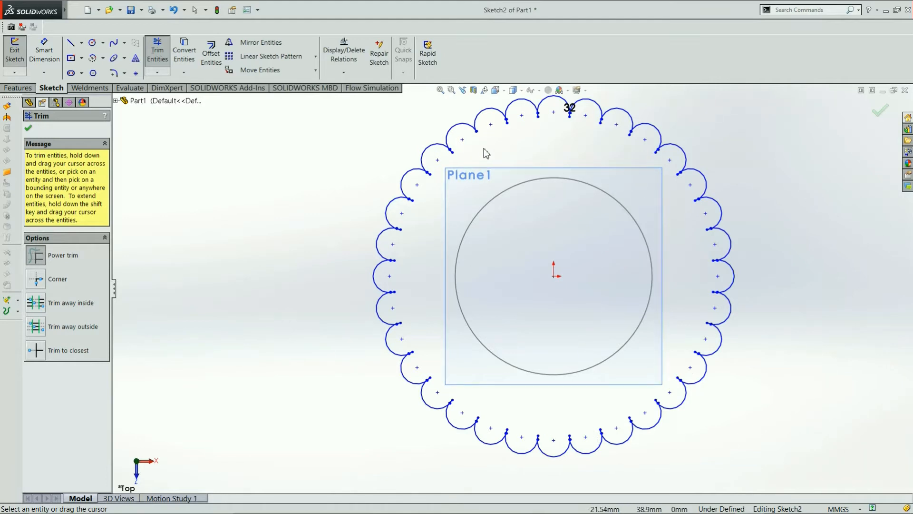
- Trim the overlapping arc tips and short circle remnants at the scallop valleys from the ring's upper-left side to just before the top
scroll(485, 151, "down", 10)
scroll(478, 208, "down", 3)
mouse_move(432, 236)
left_mouse_down()
mouse_move(414, 266)
mouse_move(434, 265)
left_mouse_up()
scroll(608, 224, "up", 5)
scroll(608, 248, "down", 6)
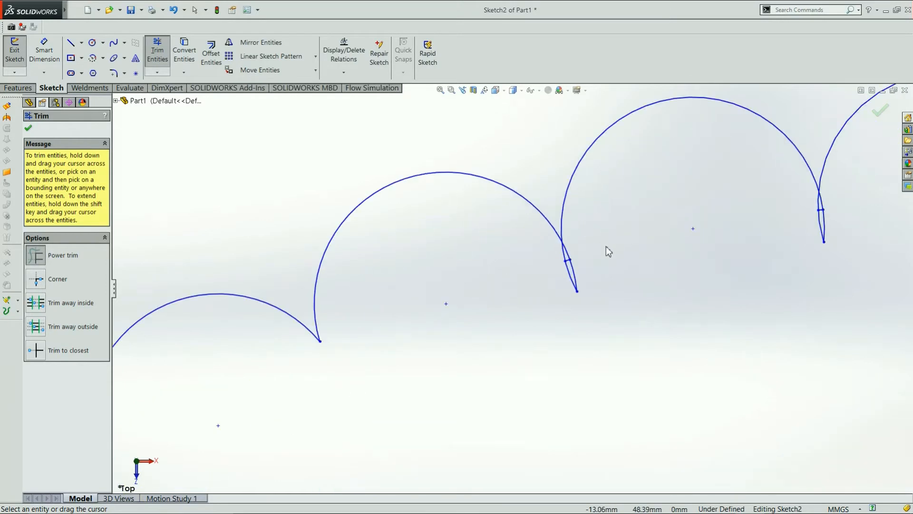
mouse_move(581, 261)
left_mouse_down()
mouse_move(521, 322)
mouse_move(528, 290)
left_mouse_up()
scroll(705, 279, "up", 5)
scroll(650, 237, "down", 6)
left_click_drag(588, 184, 589, 191)
- Trim the crossing arc ends and leftover circle bits at the scallop valleys immediately to the right of the ring's topmost scallop
scroll(659, 217, "up", 5)
scroll(677, 271, "down", 5)
scroll(854, 200, "up", 5)
scroll(814, 218, "down", 4)
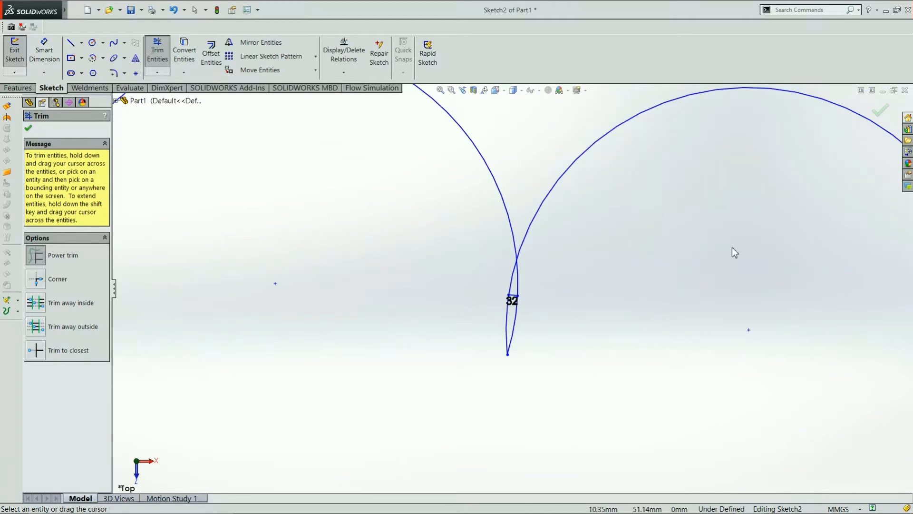
mouse_move(612, 274)
left_mouse_down()
mouse_move(489, 300)
mouse_move(540, 306)
mouse_move(511, 309)
left_mouse_up()
scroll(579, 343, "up", 5)
scroll(618, 333, "down", 6)
mouse_move(627, 278)
left_mouse_down()
mouse_move(532, 304)
mouse_move(586, 287)
mouse_move(572, 299)
left_mouse_up()
scroll(647, 327, "up", 4)
scroll(687, 339, "down", 5)
mouse_move(693, 275)
left_mouse_down()
mouse_move(674, 310)
mouse_move(680, 292)
left_mouse_up()
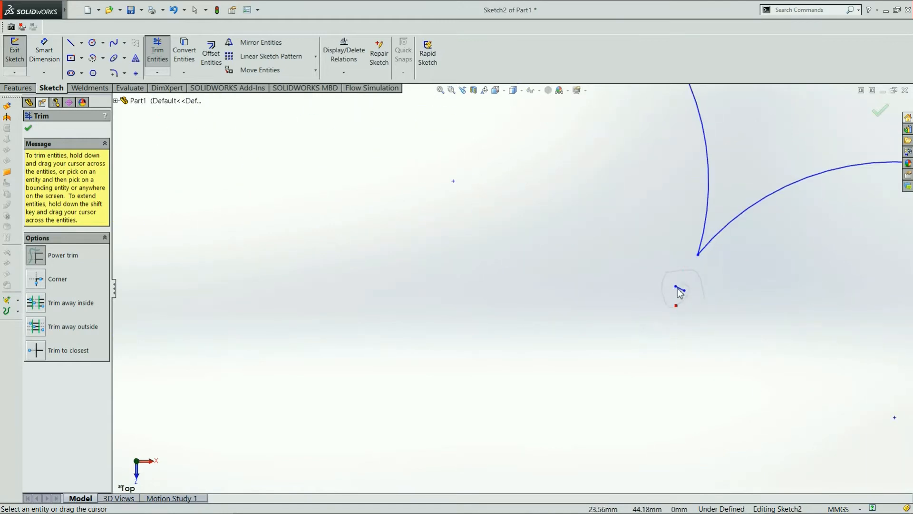
- Clean up the overlapping arc tips and circle remnants at the scallop valleys down the ring's upper-right side
scroll(708, 367, "up", 3)
scroll(680, 346, "down", 4)
mouse_move(685, 348)
left_mouse_down()
mouse_move(612, 300)
mouse_move(638, 373)
left_mouse_up()
scroll(662, 422, "up", 3)
scroll(671, 401, "down", 4)
scroll(612, 304, "down", 5)
scroll(577, 399, "down", 1)
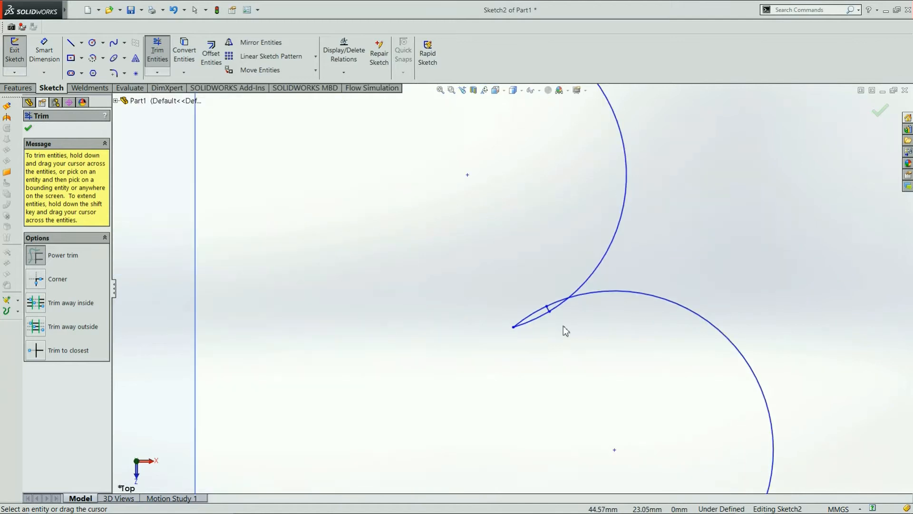
mouse_move(564, 329)
left_mouse_down()
mouse_move(540, 302)
mouse_move(549, 324)
left_mouse_up()
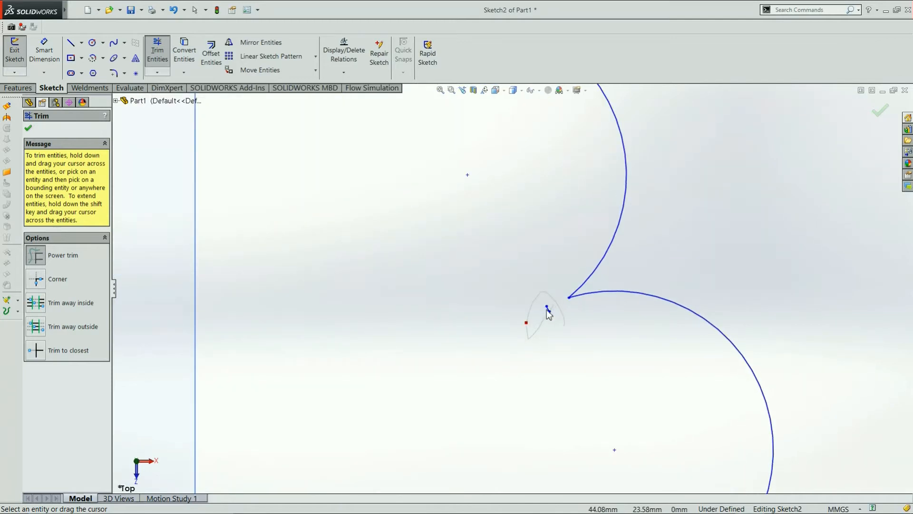
scroll(561, 362, "up", 3)
scroll(575, 400, "down", 3)
mouse_move(616, 359)
left_mouse_down()
mouse_move(592, 363)
mouse_move(603, 342)
mouse_move(592, 363)
left_mouse_up()
- Trim the overlapping ends and small circle segments at the scallop valleys around the ring's rightmost point
scroll(602, 387, "up", 3)
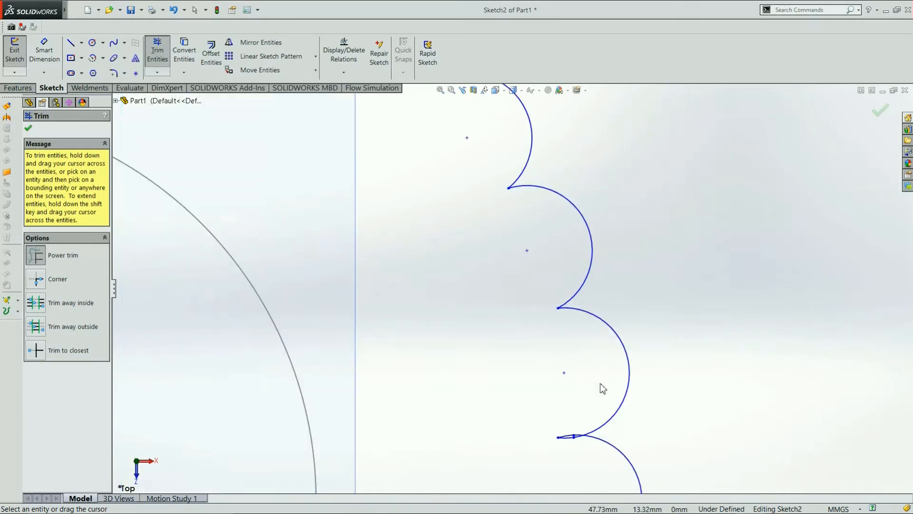
scroll(537, 333, "down", 4)
mouse_move(484, 285)
left_mouse_down()
mouse_move(423, 286)
mouse_move(460, 272)
left_mouse_up()
scroll(452, 413, "up", 3)
scroll(523, 381, "down", 5)
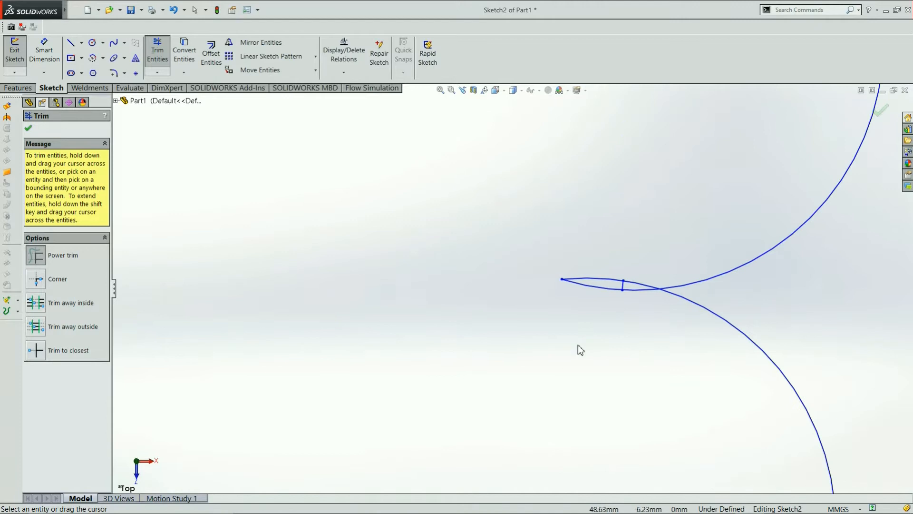
mouse_move(630, 299)
left_mouse_down()
mouse_move(633, 267)
mouse_move(624, 284)
left_mouse_up()
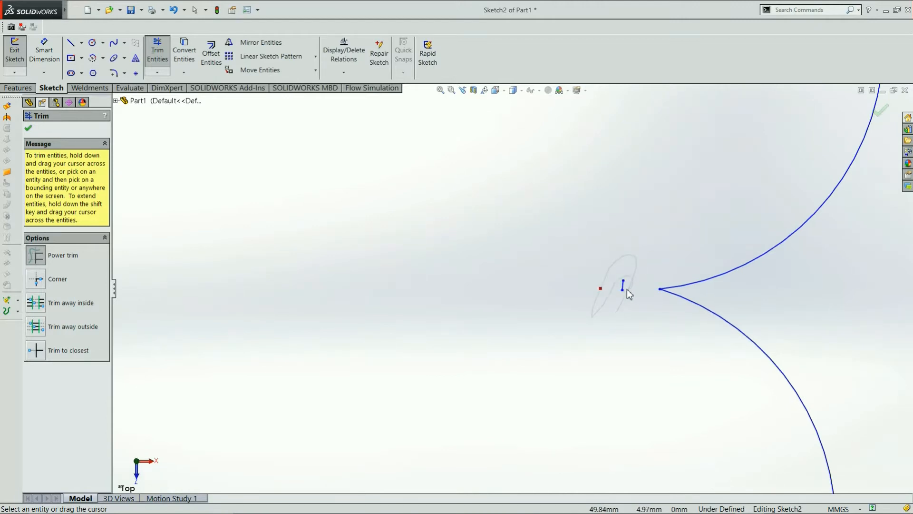
scroll(590, 381, "up", 3)
scroll(502, 409, "down", 5)
mouse_move(572, 361)
left_mouse_down()
mouse_move(545, 328)
mouse_move(584, 344)
left_mouse_up()
- Trim the overlapping arc tips and remaining circle bits at the scallop valleys along the ring's lower-right side
scroll(538, 417, "up", 4)
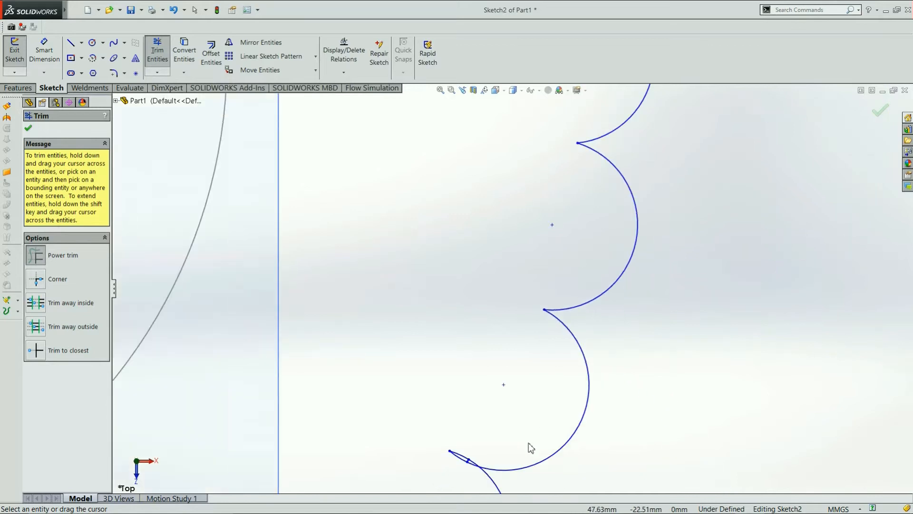
scroll(463, 454, "down", 4)
mouse_move(471, 446)
left_mouse_down()
mouse_move(479, 396)
mouse_move(437, 423)
mouse_move(456, 427)
left_mouse_up()
scroll(434, 456, "up", 4)
scroll(424, 457, "down", 2)
scroll(424, 456, "up", 4)
scroll(428, 451, "down", 6)
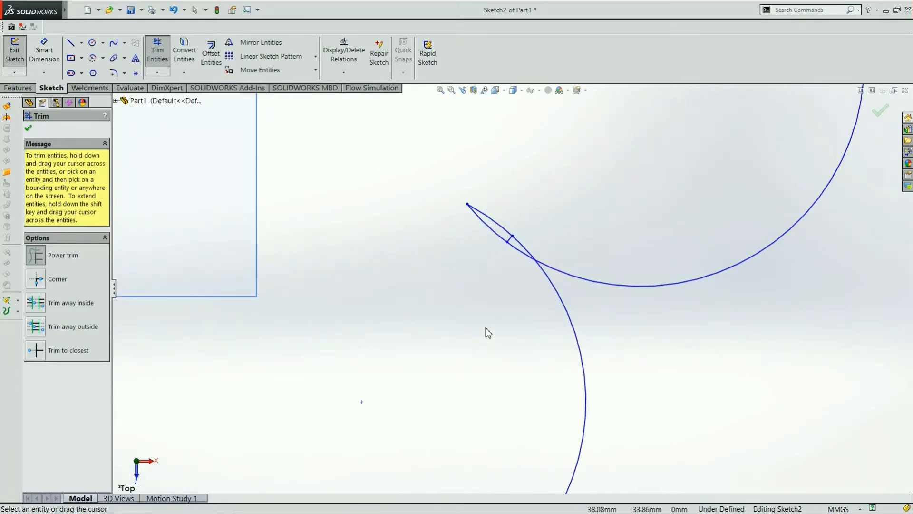
left_click_drag(521, 233, 365, 359)
scroll(365, 358, "up", 3)
scroll(533, 339, "down", 4)
mouse_move(614, 340)
left_mouse_down()
mouse_move(606, 309)
mouse_move(628, 341)
left_mouse_up()
scroll(493, 430, "up", 3)
scroll(417, 458, "down", 3)
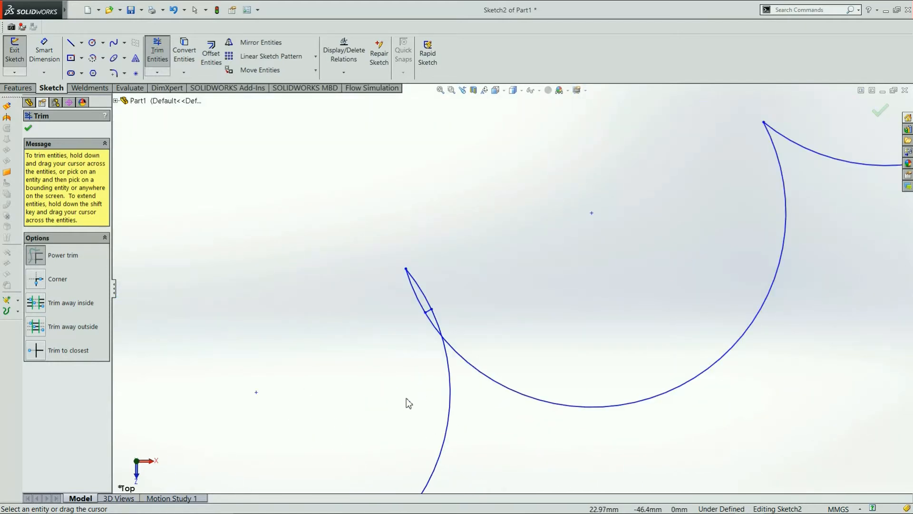
mouse_move(443, 319)
left_mouse_down()
mouse_move(417, 304)
mouse_move(434, 312)
left_mouse_up()
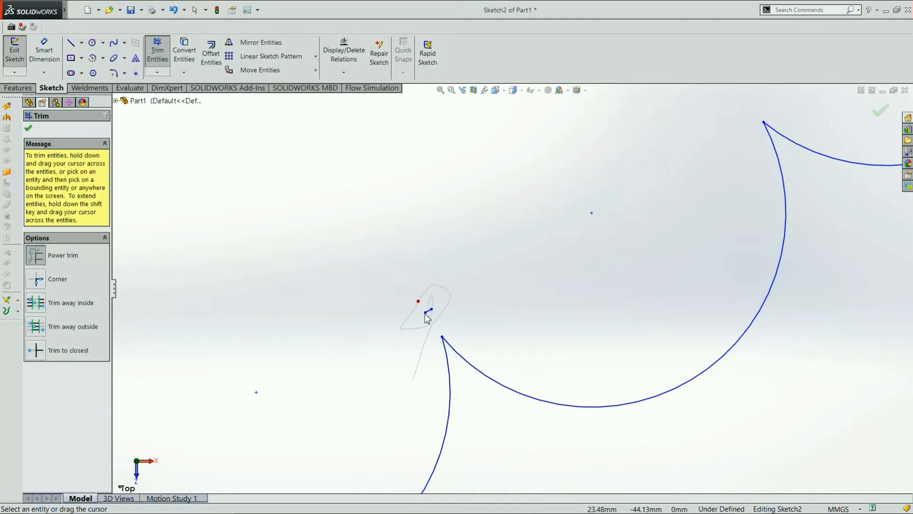
scroll(281, 421, "up", 5)
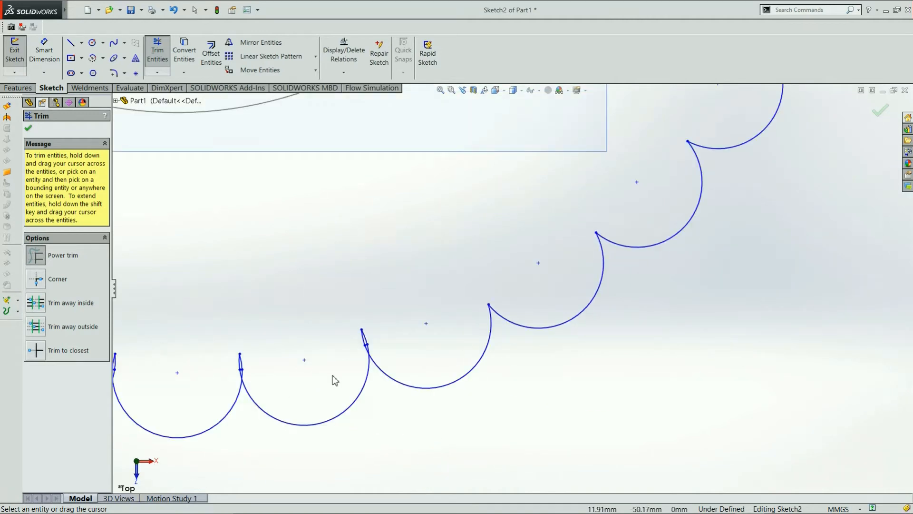
left_click_drag(281, 372, 234, 384)
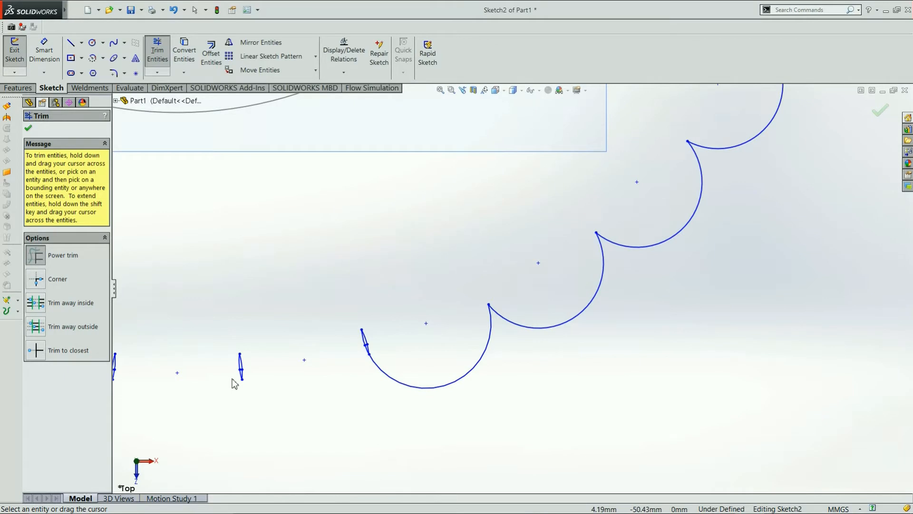
key("Escape")
key("ctrl+z")
- Restart Power trim and remove the crossing arc tips and circle remnant at the next untrimmed valley toward the ring's bottom
scroll(304, 359, "down", 3)
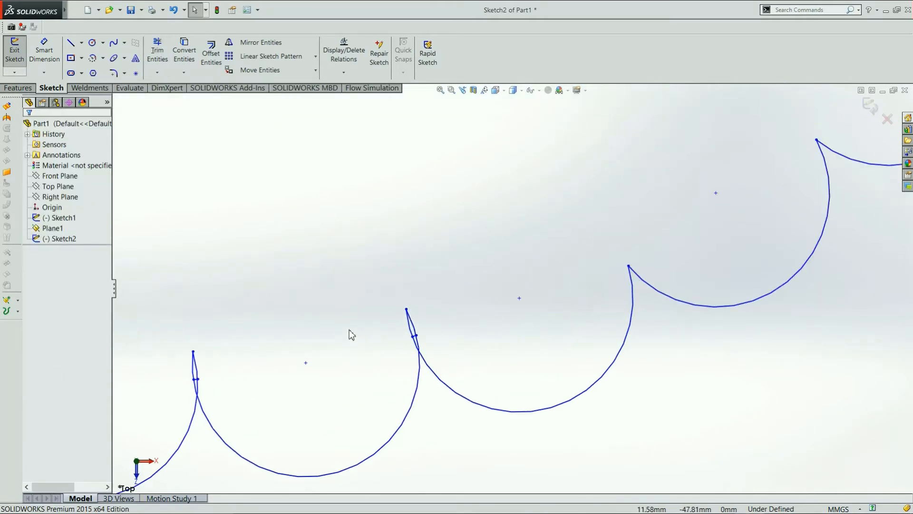
left_click(157, 51)
scroll(393, 336, "down", 3)
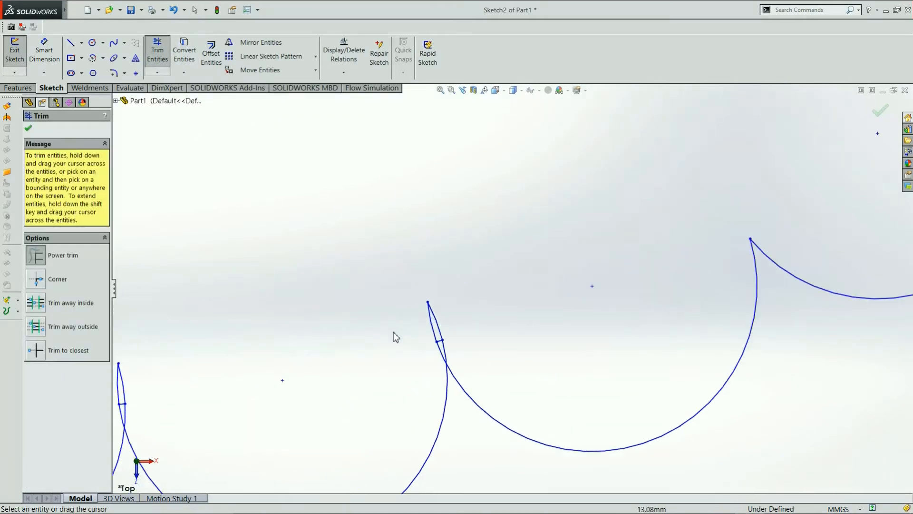
mouse_move(467, 349)
left_mouse_down()
mouse_move(453, 347)
mouse_move(456, 338)
mouse_move(441, 362)
left_mouse_up()
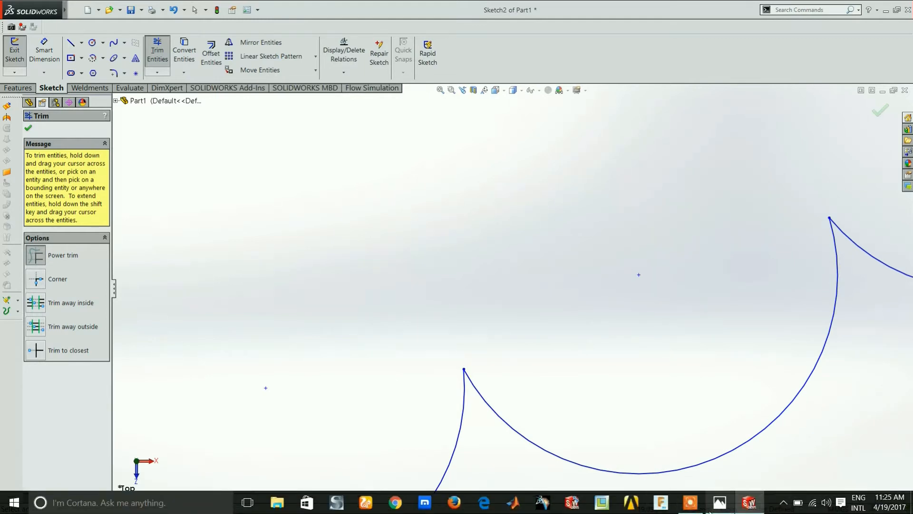
left_click(700, 509)
left_click(606, 489)
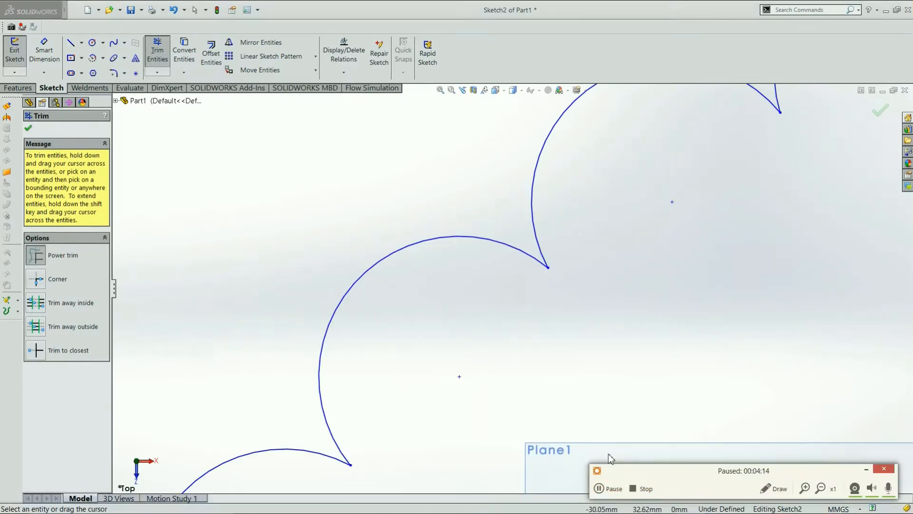
left_click(870, 470)
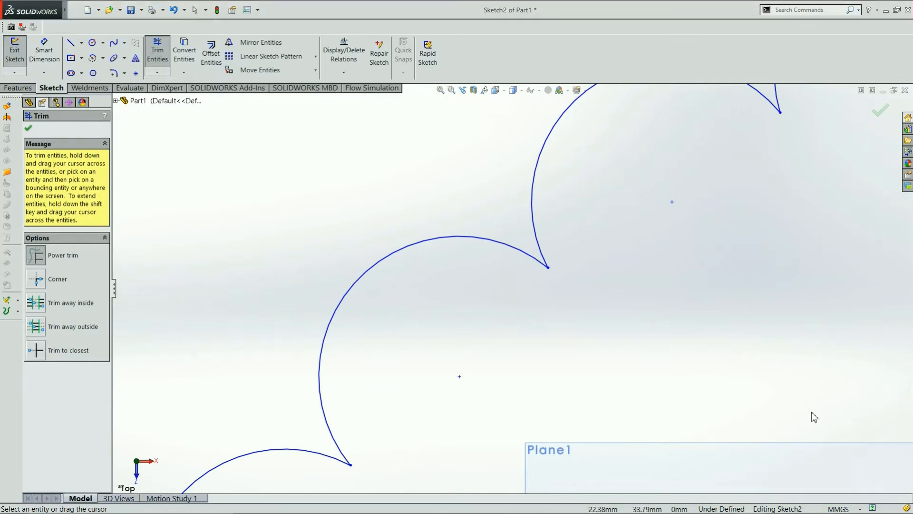
scroll(600, 323, "up", 10)
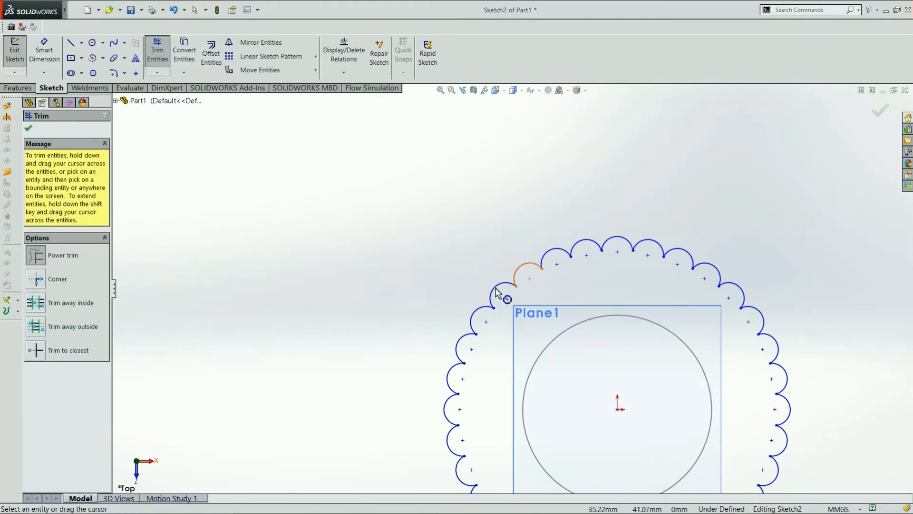
- Finish trimming the scalloped profile and exit its sketch
left_click(881, 112)
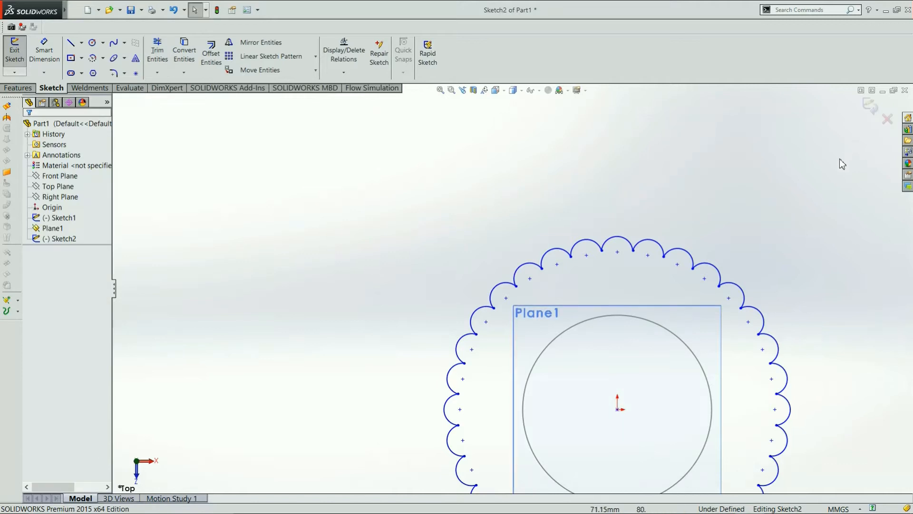
scroll(528, 402, "up", 3)
middle_click_drag(526, 401, 598, 298)
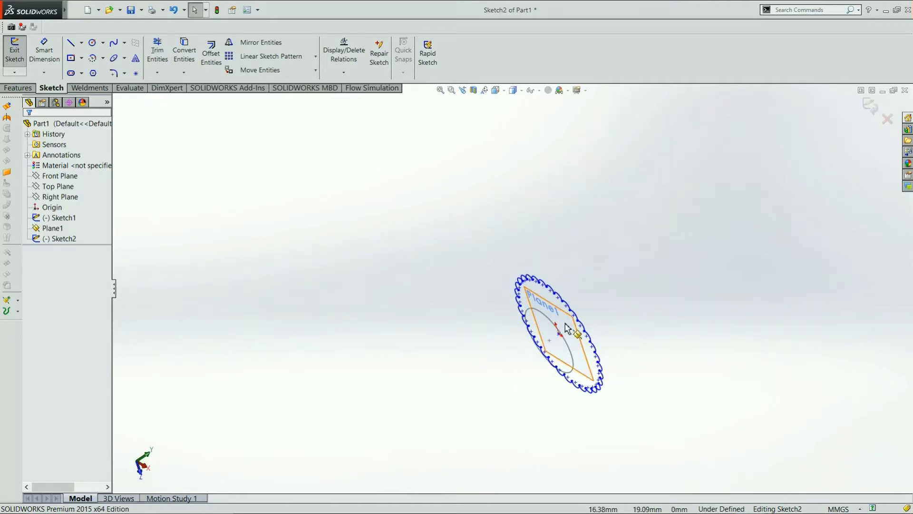
left_click(547, 319)
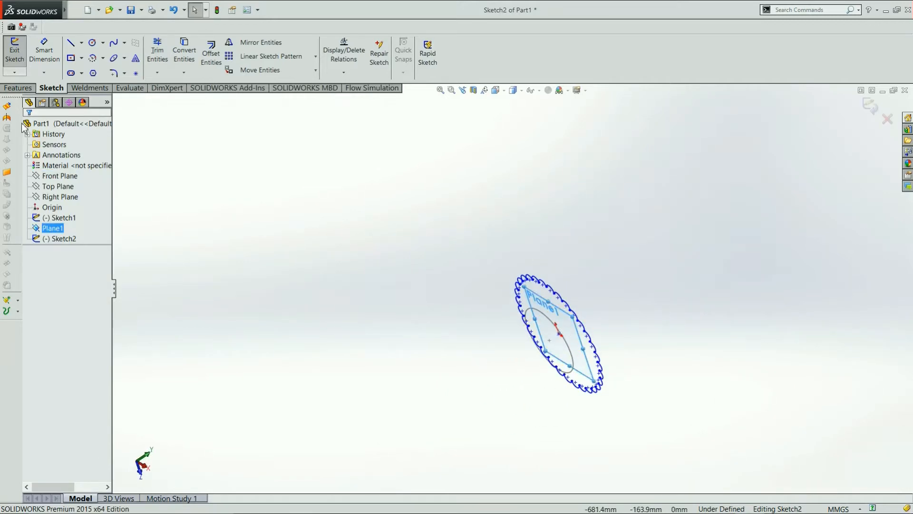
left_click(15, 90)
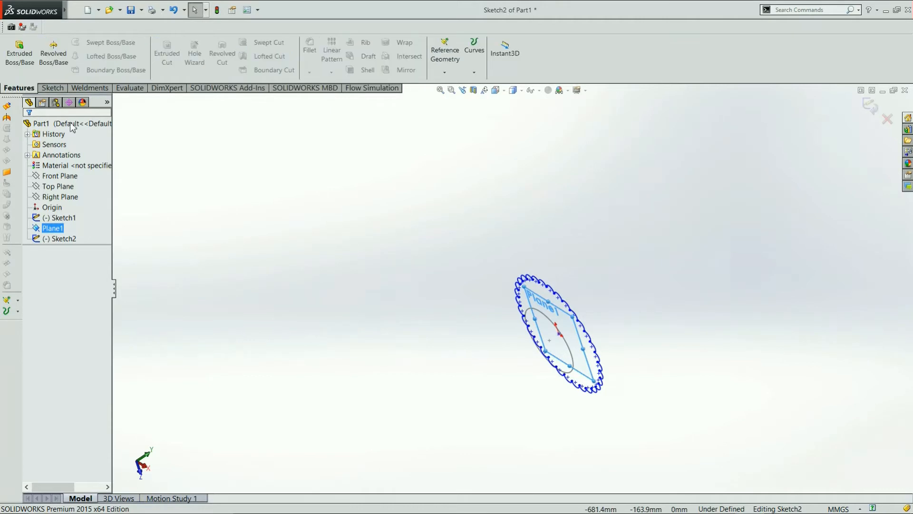
left_click(444, 72)
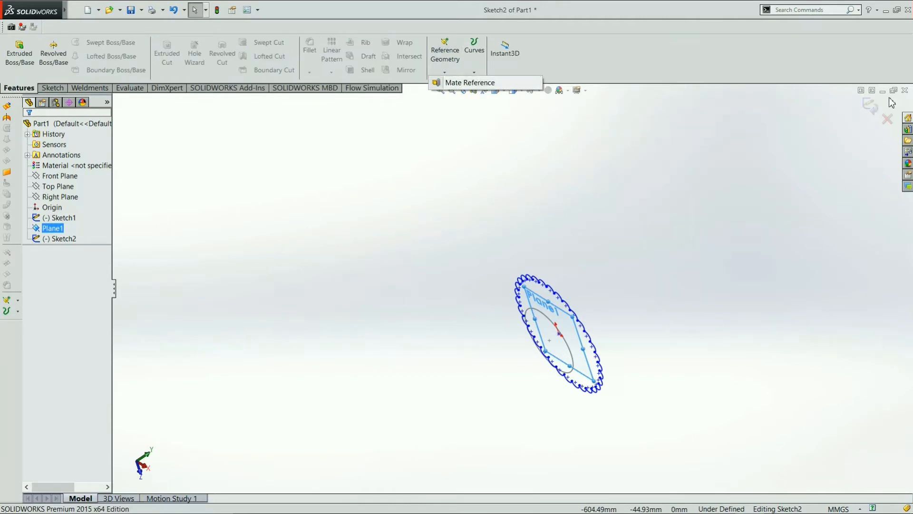
left_click(852, 124)
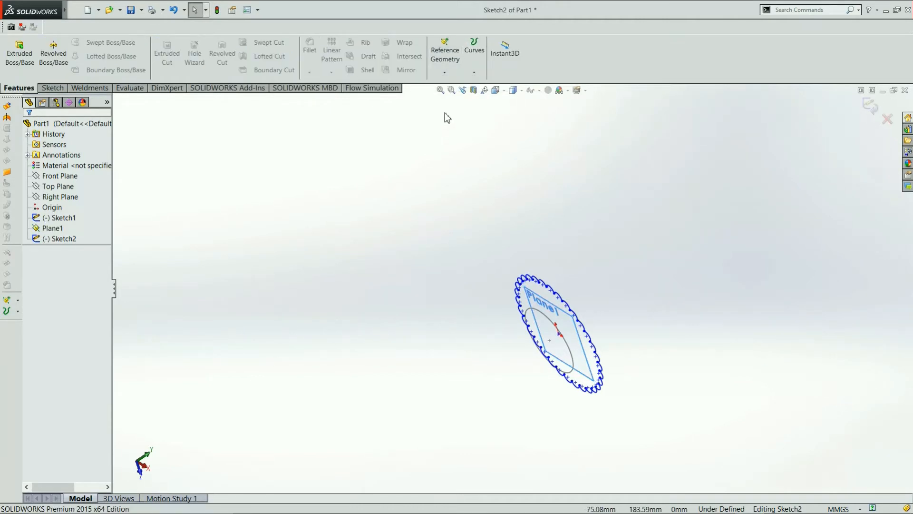
left_click(445, 67)
left_click(868, 103)
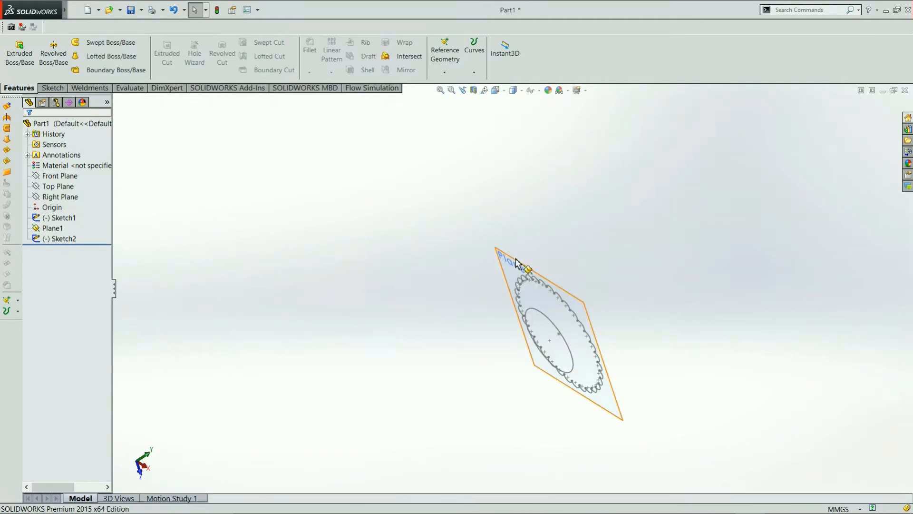
left_click(520, 280)
left_click(446, 72)
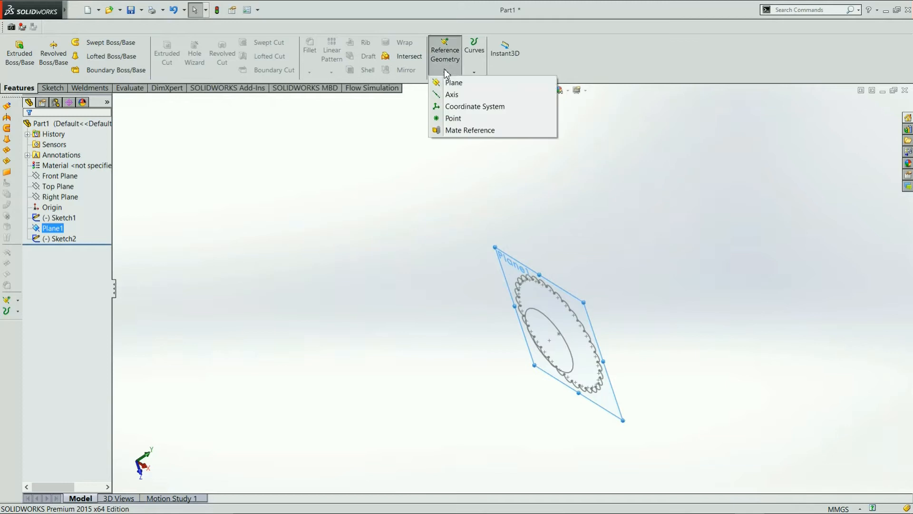
left_click(455, 84)
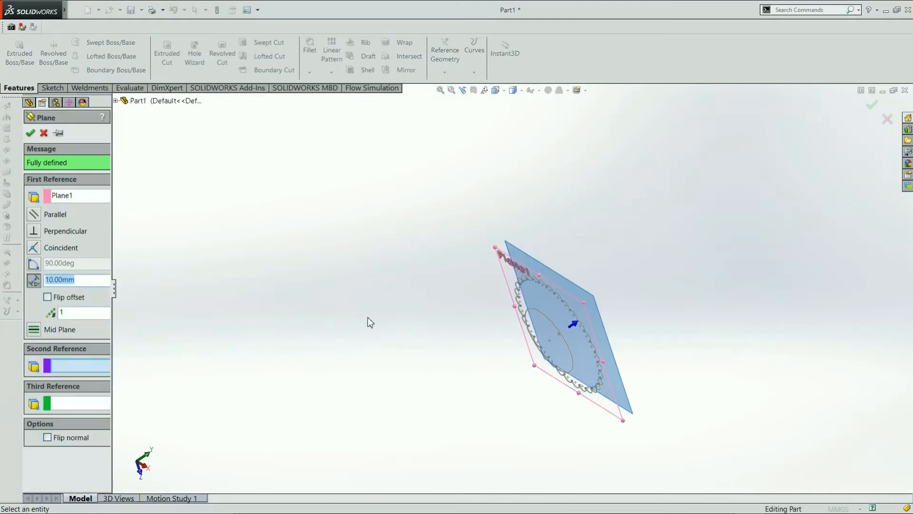
left_click_drag(114, 288, 132, 287)
left_click(123, 278)
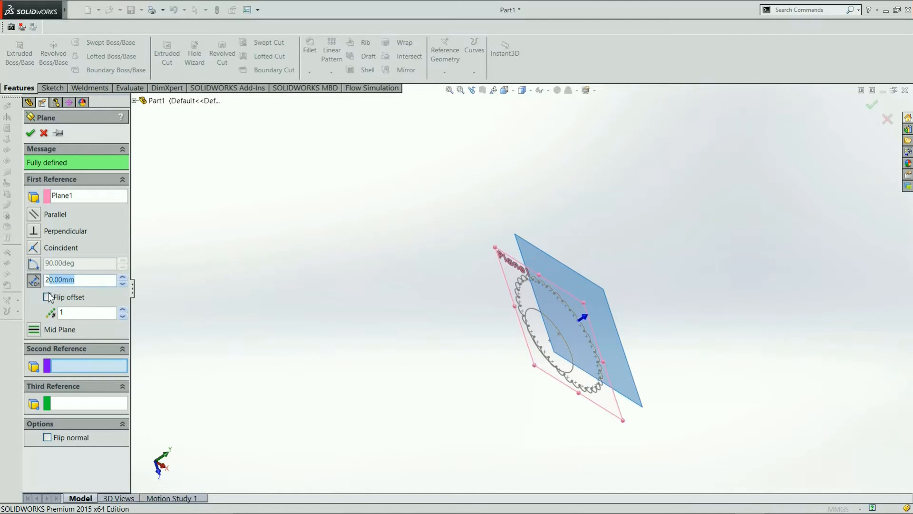
type("250")
key("Return")
scroll(535, 291, "up", 4)
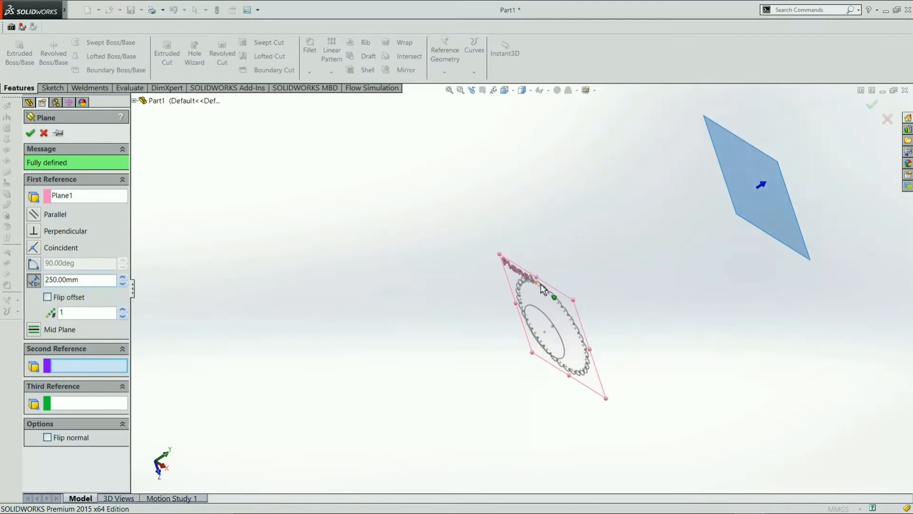
middle_click_drag(524, 290, 550, 269)
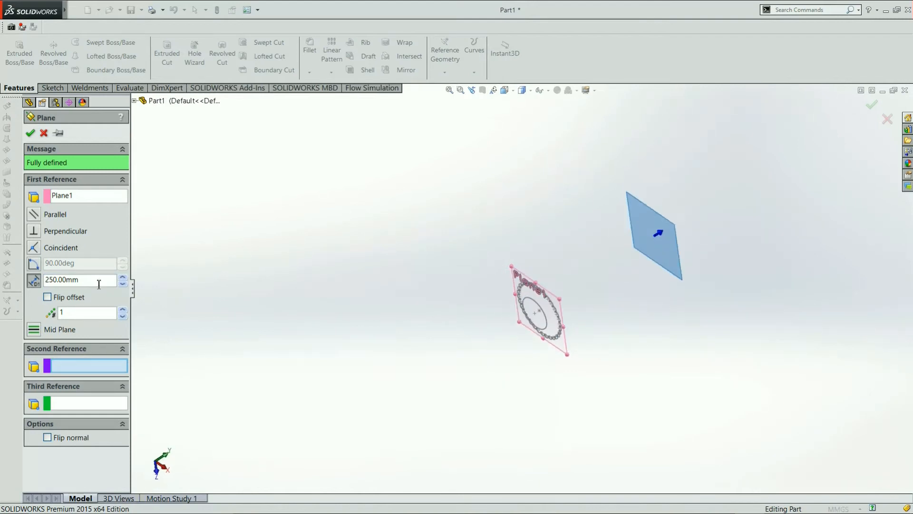
left_click_drag(99, 284, 2, 315)
type("30")
key("Return")
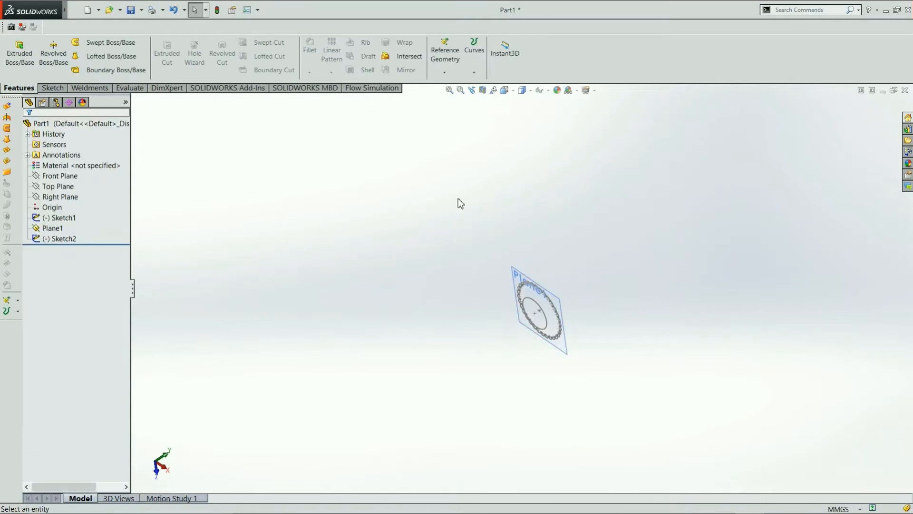
- Create a reference plane offset 280 mm from Plane1, the plane carrying the scalloped profile
left_click(519, 272)
left_click(445, 55)
left_click(457, 82)
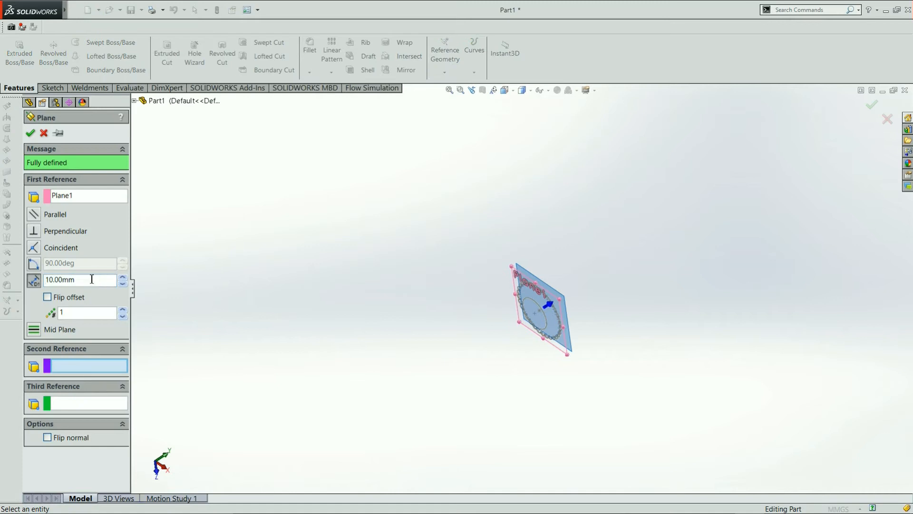
left_click_drag(78, 286, 3, 312)
type("280")
key("Return")
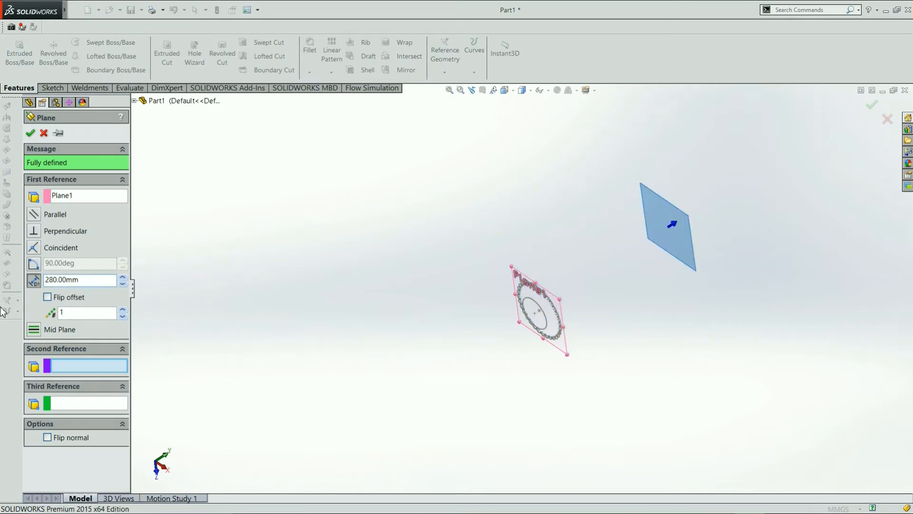
left_click(30, 133)
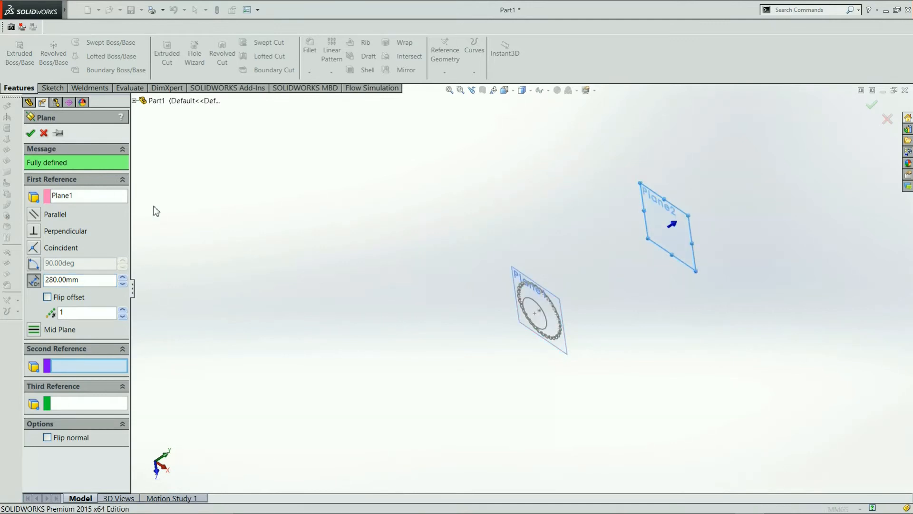
- Orient the view normal to the upper offset plane, Plane2, and start a new sketch on it
middle_click_drag(406, 200, 447, 216)
left_click(628, 264)
left_click(694, 228)
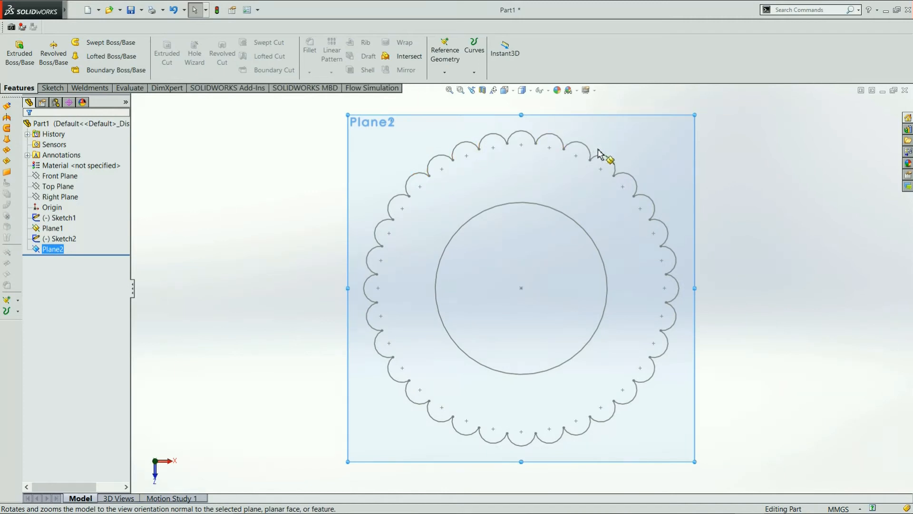
left_click(54, 89)
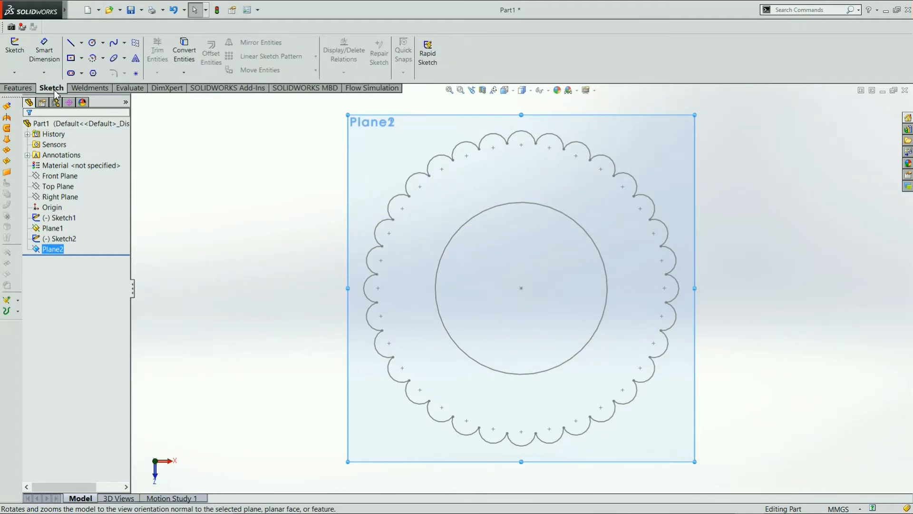
left_click(16, 61)
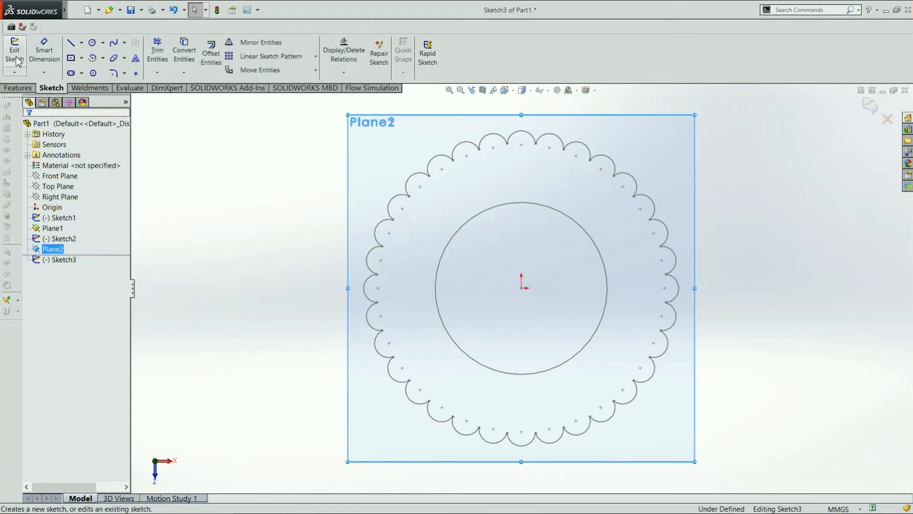
- Project all 32 arcs of the lower scalloped profile into the Plane2 sketch with Convert Entities, leaving out the inner circle
left_click(184, 51)
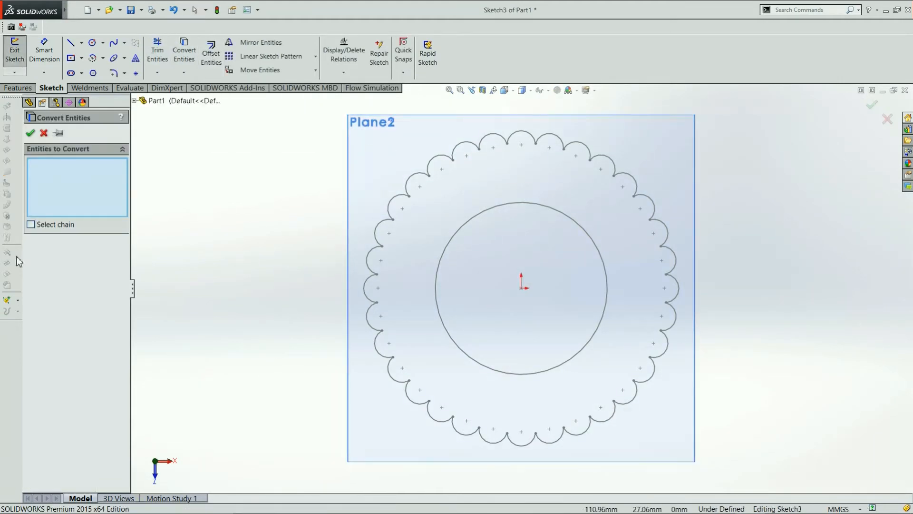
left_click(470, 140)
left_click(494, 138)
left_click(529, 134)
left_click(553, 137)
left_click(588, 151)
left_click(611, 165)
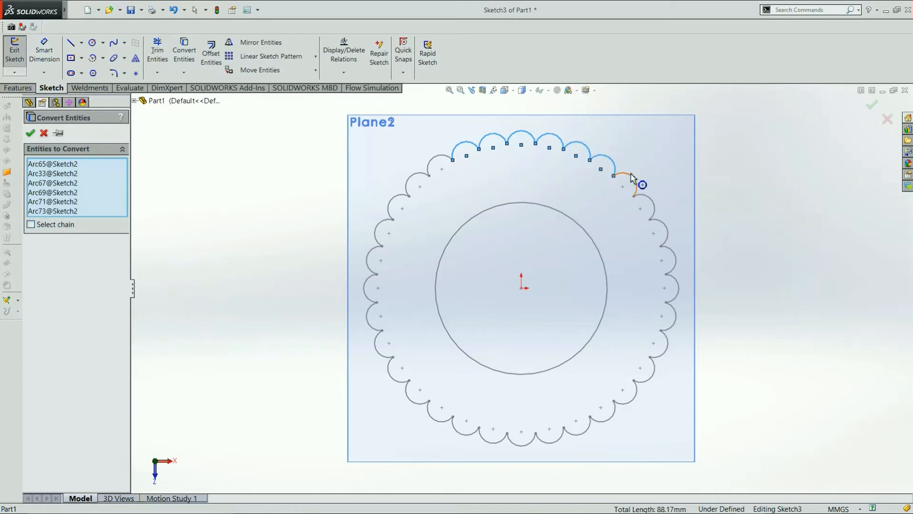
left_click(633, 180)
left_click(653, 204)
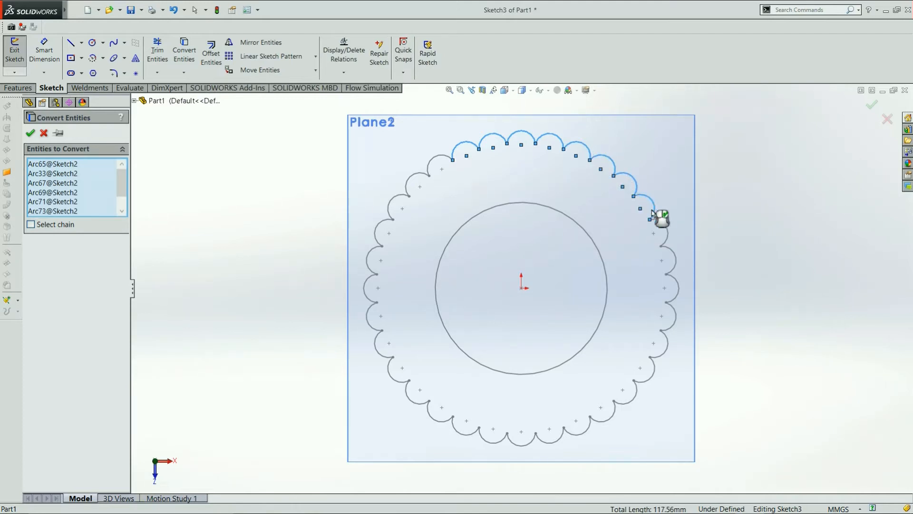
left_click(660, 226)
left_click(674, 260)
left_click(677, 289)
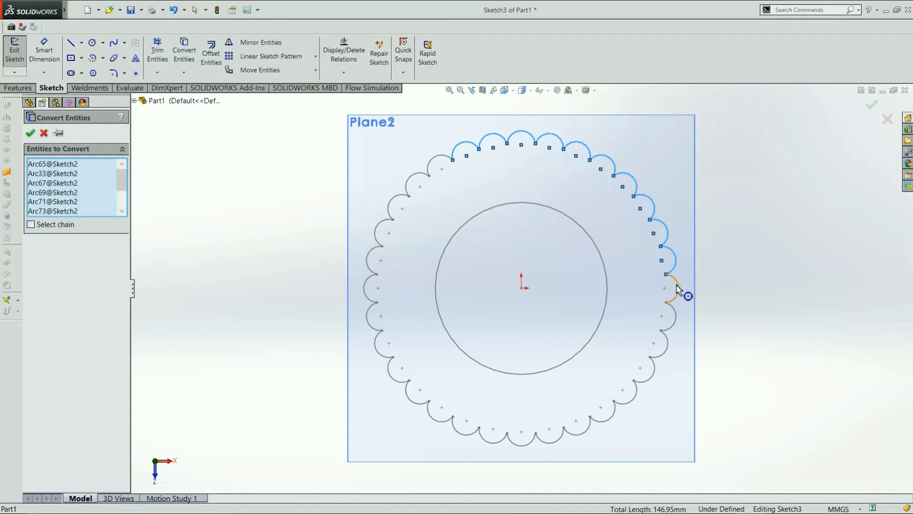
left_click(677, 317)
left_click(667, 347)
left_click(654, 373)
left_click(631, 406)
left_click(611, 423)
left_click(582, 434)
left_click(552, 445)
left_click(523, 446)
left_click(500, 443)
left_click(461, 433)
left_click(432, 413)
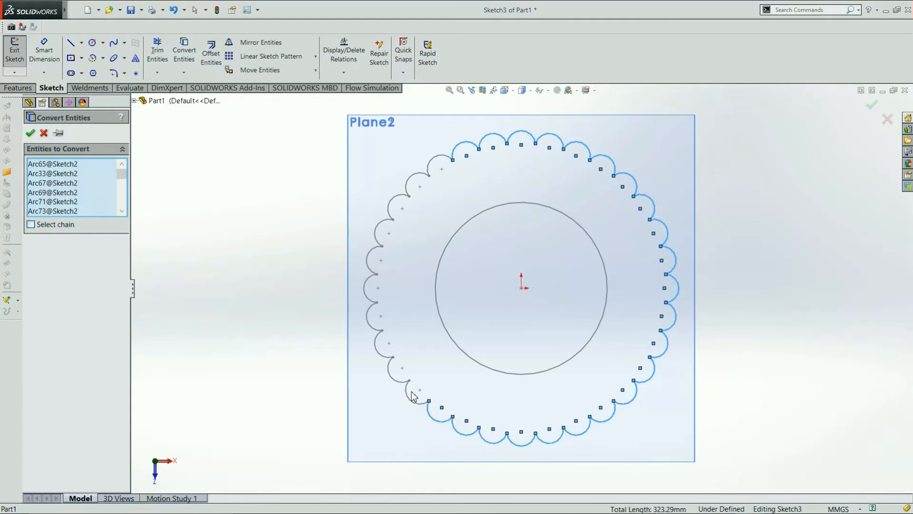
left_click(409, 399)
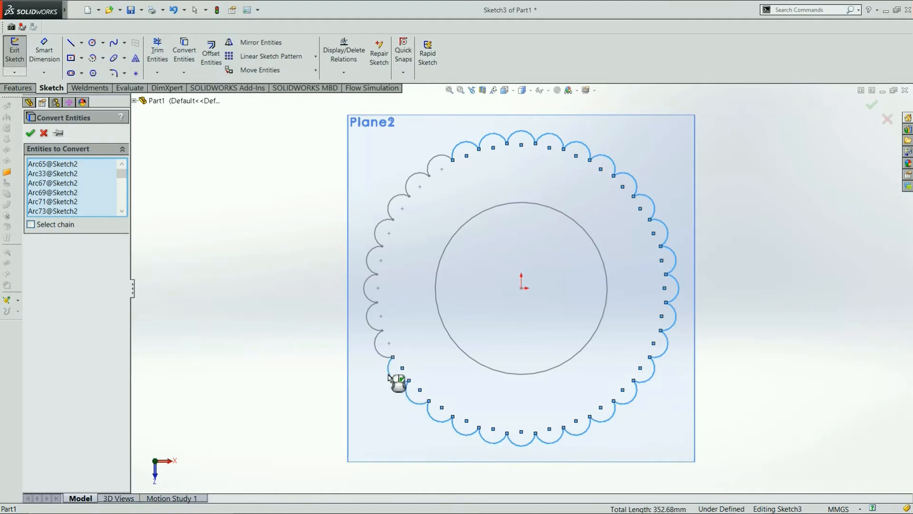
left_click(389, 370)
left_click(379, 346)
left_click(372, 315)
left_click(371, 287)
left_click(375, 252)
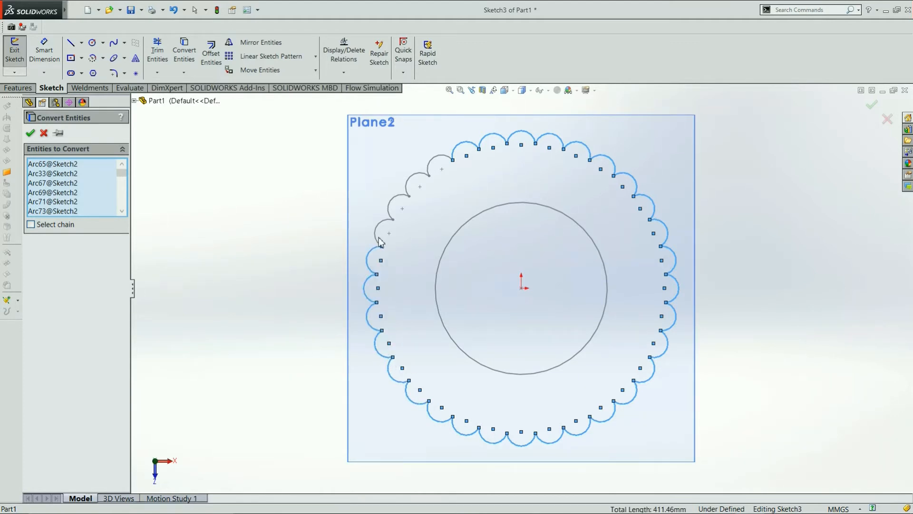
left_click(379, 244)
left_click(395, 213)
left_click(418, 185)
left_click(435, 160)
left_click(872, 105)
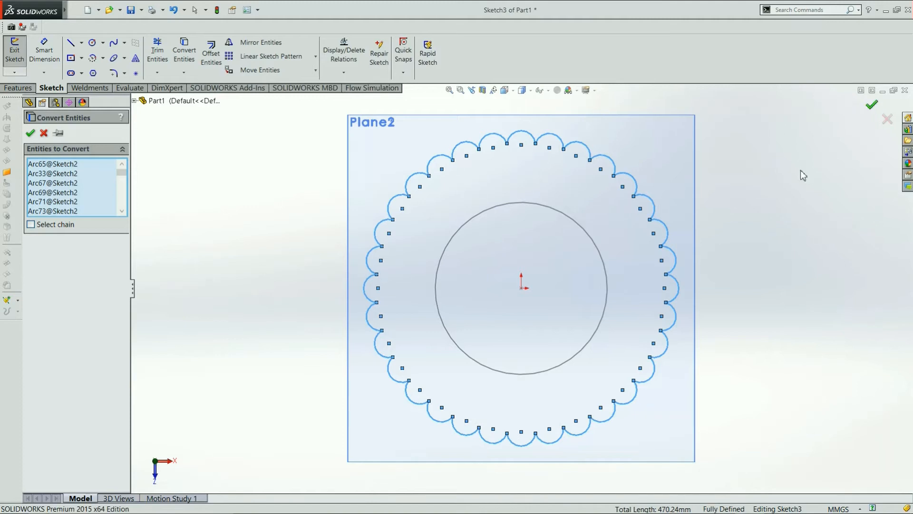
- Exit the sketch holding the converted scalloped profile on Plane2
middle_click_drag(752, 238, 722, 232)
scroll(722, 231, "up", 3)
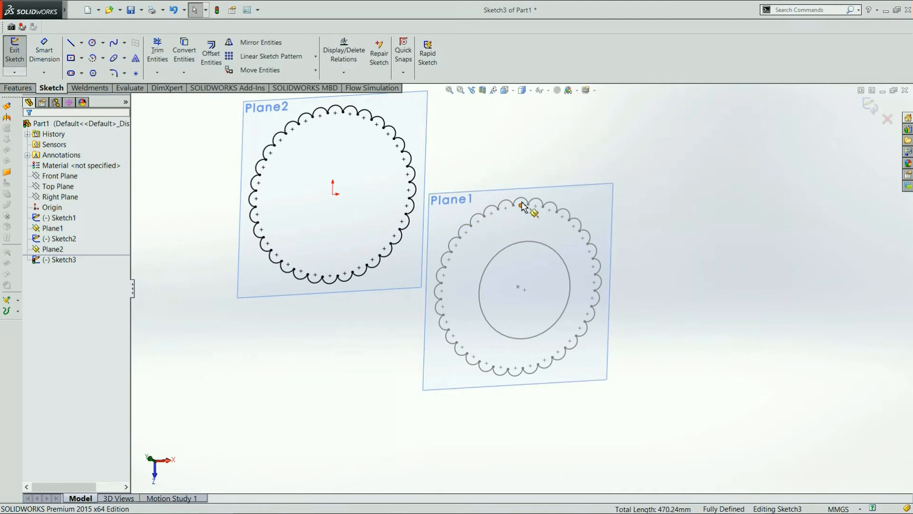
left_click(576, 200)
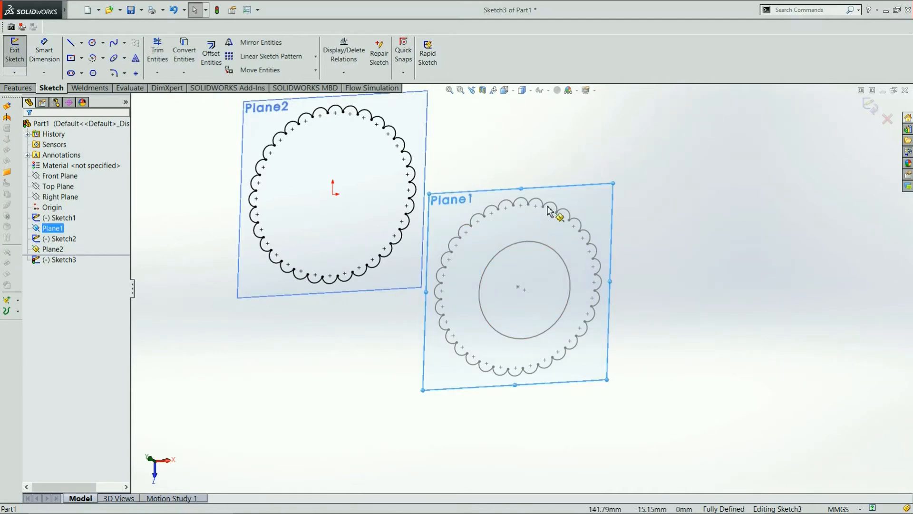
left_click(416, 134)
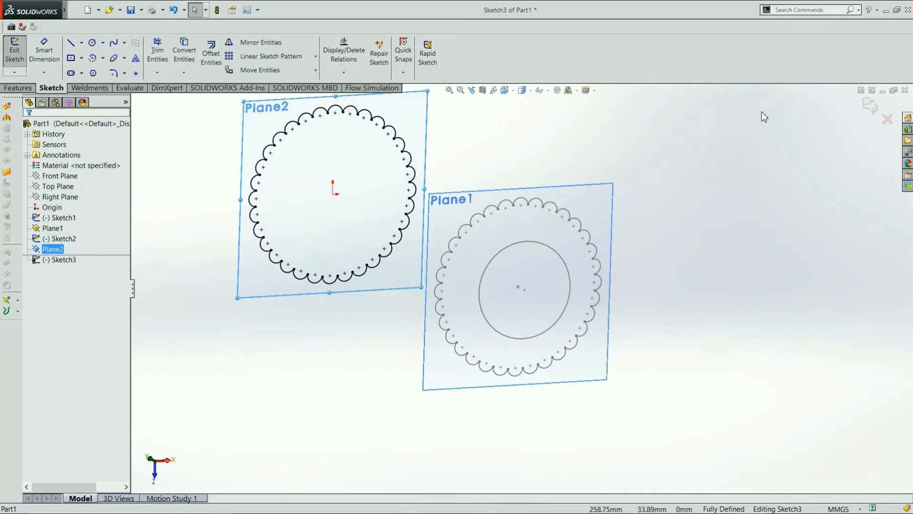
left_click(870, 109)
- Start a lofted boss with the scalloped profile on Plane2 and the scalloped profile on Plane1 as its profiles
scroll(557, 256, "up", 3)
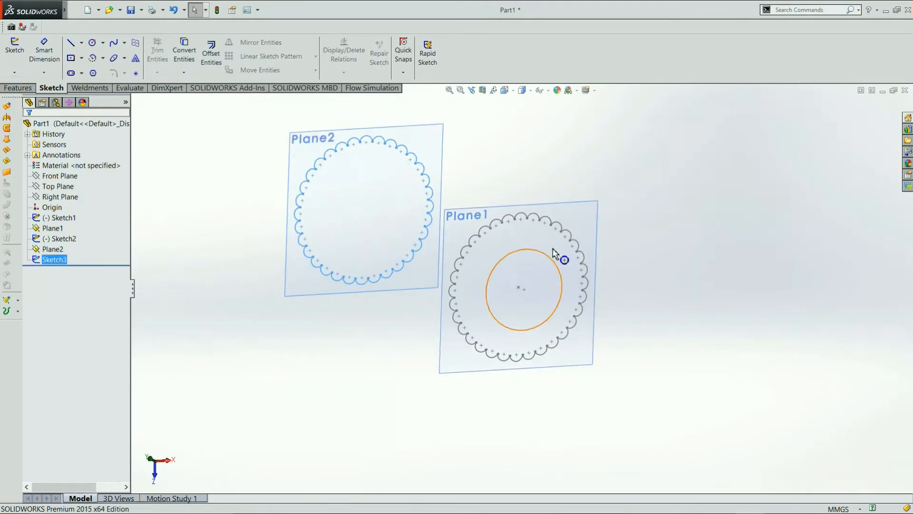
middle_click_drag(557, 256, 585, 216)
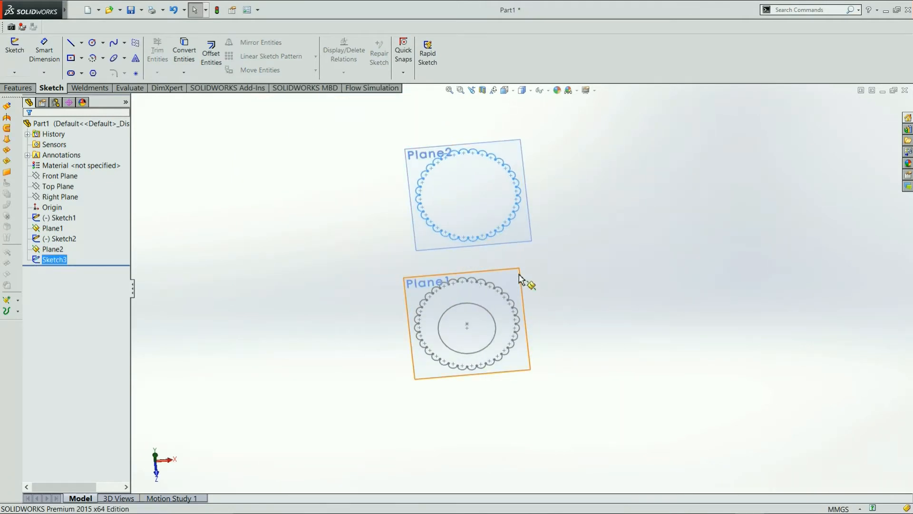
middle_click_drag(523, 299, 526, 166)
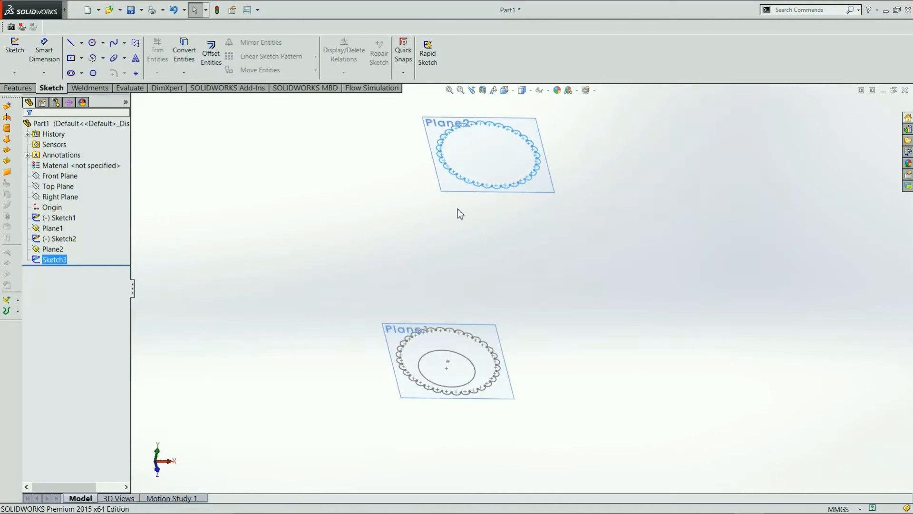
left_click(19, 89)
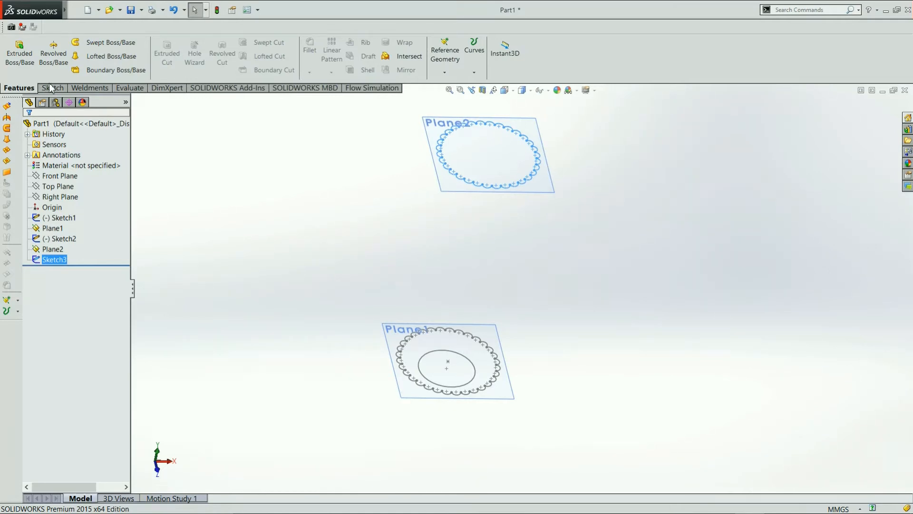
left_click(101, 58)
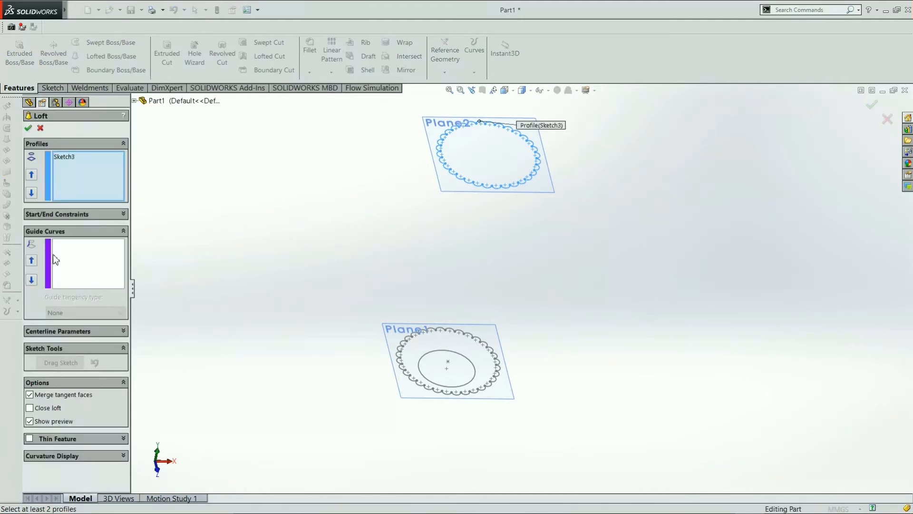
left_click(454, 332)
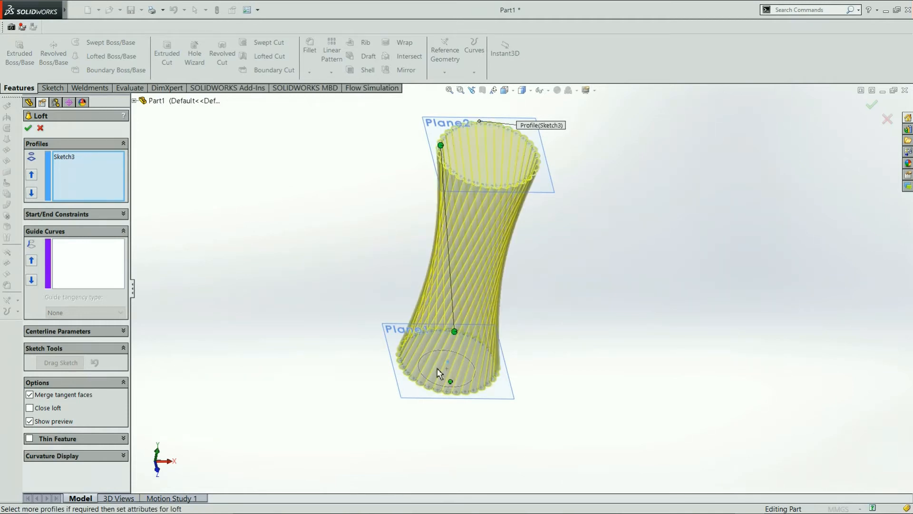
- Shift the loft connector's lower point along the Plane1 profile toward the upper connector point to straighten the loft
mouse_move(475, 284)
middle_mouse_down()
mouse_move(536, 293)
mouse_move(573, 271)
mouse_move(616, 283)
mouse_move(626, 304)
middle_mouse_up()
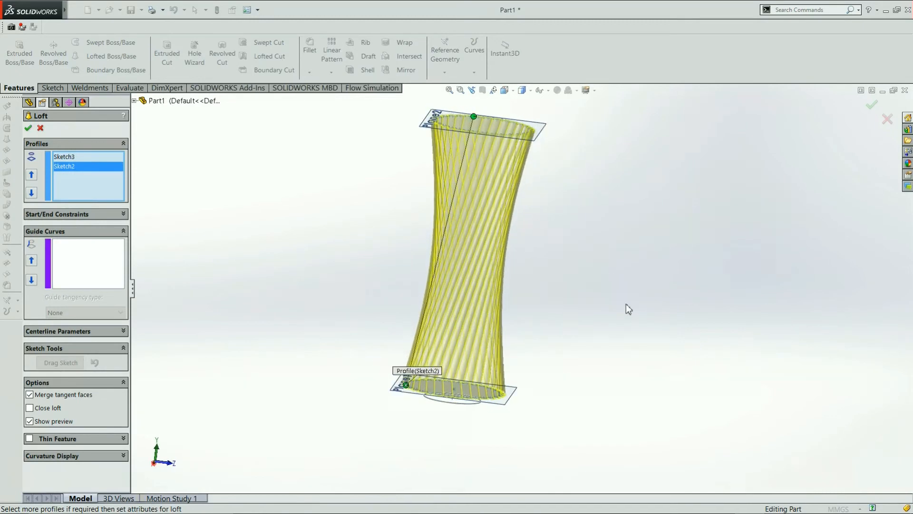
middle_click_drag(580, 278, 595, 337)
middle_click_drag(604, 355, 590, 322)
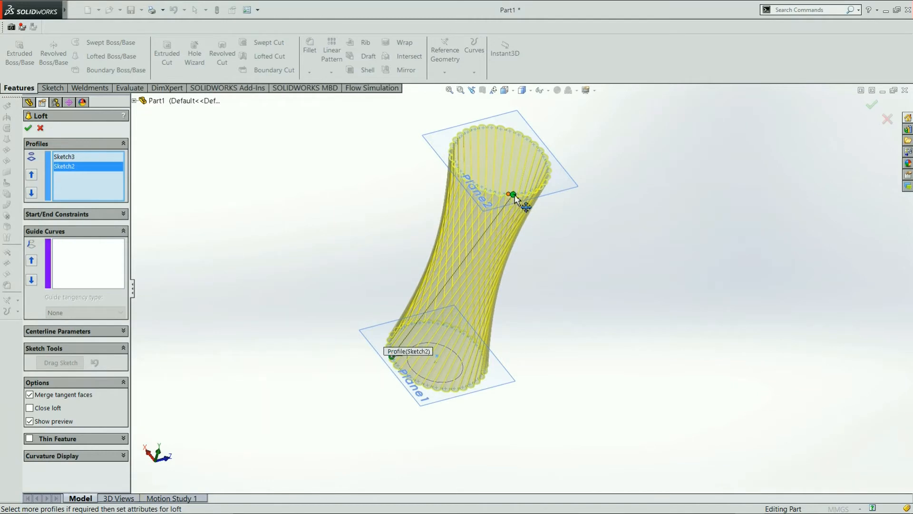
left_click_drag(392, 356, 427, 389)
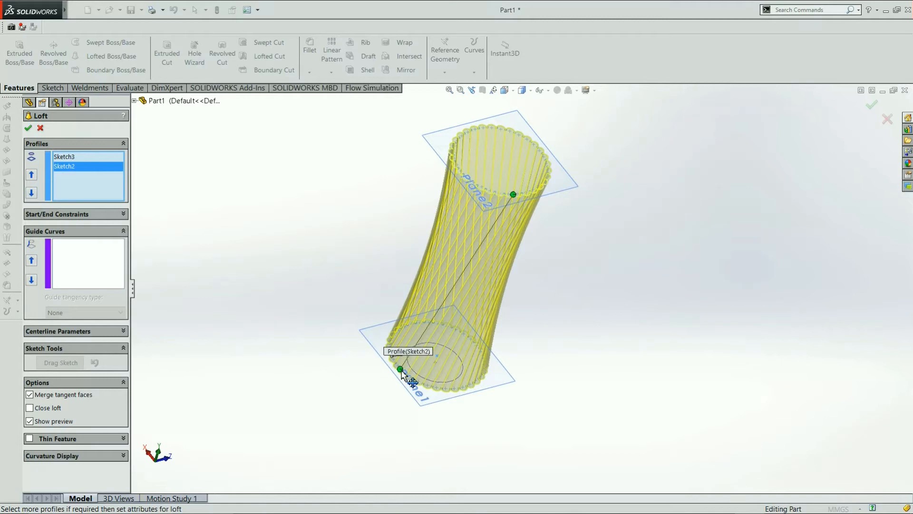
mouse_move(401, 373)
left_mouse_down()
mouse_move(434, 393)
mouse_move(427, 389)
left_mouse_up()
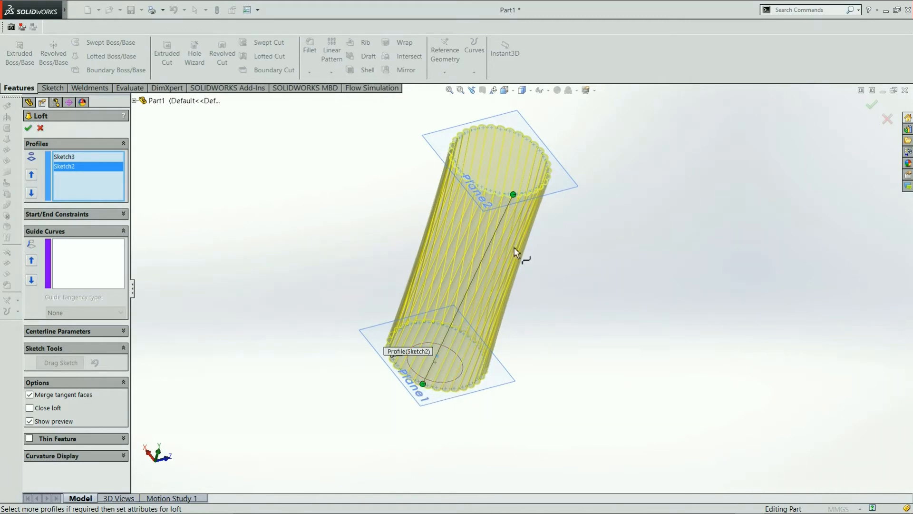
middle_click_drag(506, 292, 427, 284)
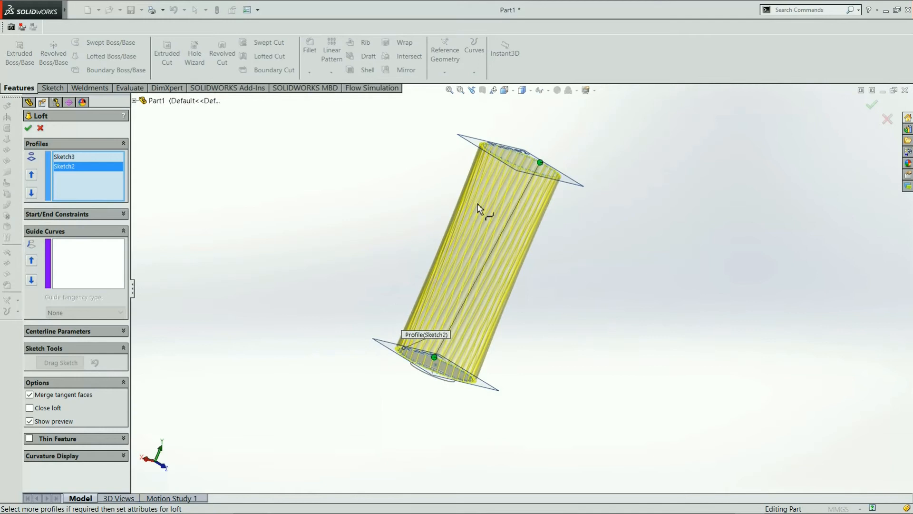
middle_click_drag(475, 329, 458, 384)
scroll(429, 370, "down", 3)
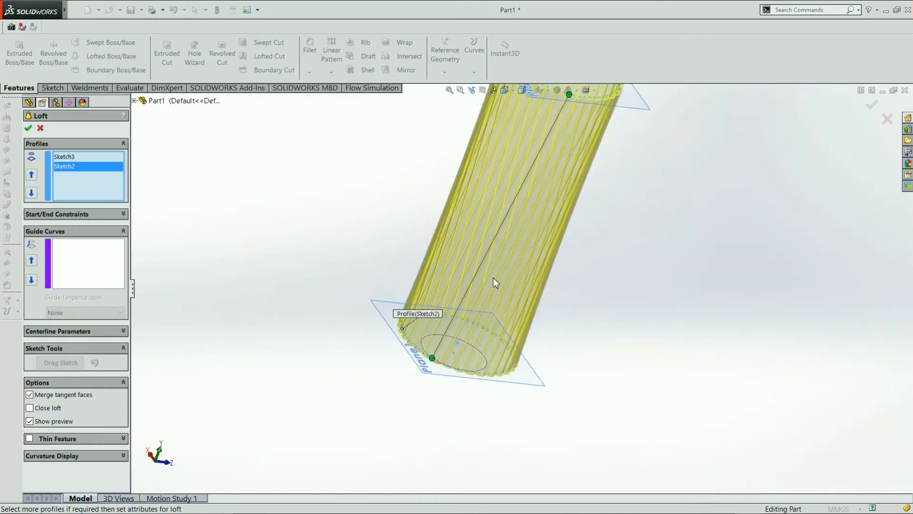
scroll(554, 153, "up", 3)
scroll(554, 144, "down", 2)
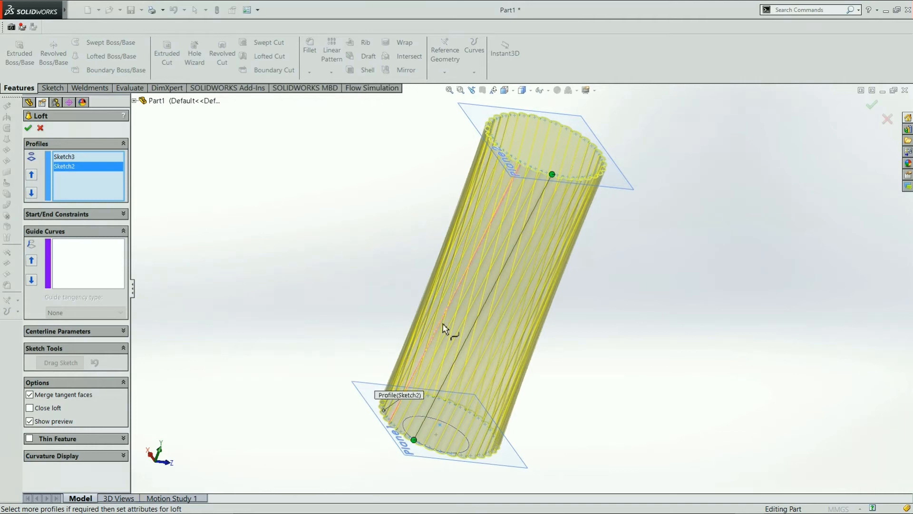
- Move the lower connector point further around the Plane1 profile, past the upper point, to twist the loft the opposite way
middle_click_drag(420, 438, 431, 436)
left_click_drag(431, 414, 441, 420)
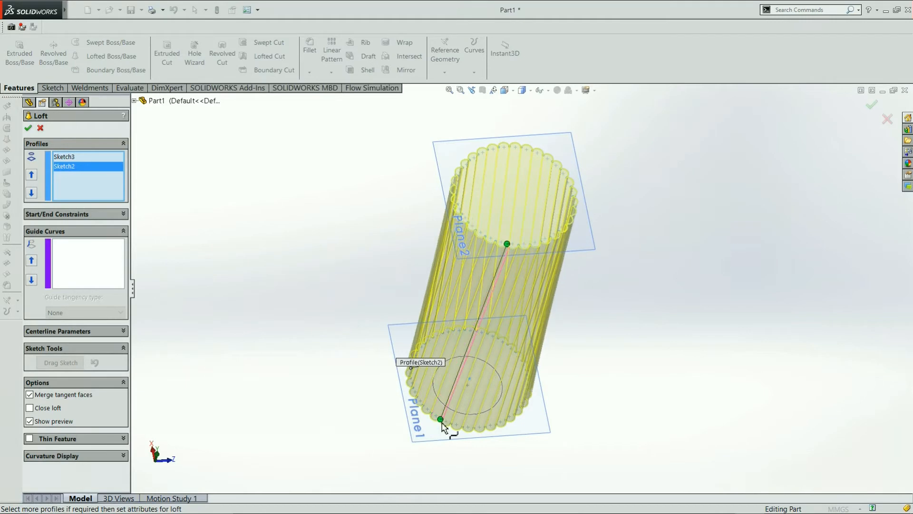
left_click_drag(441, 420, 514, 417)
middle_click_drag(483, 308, 468, 254)
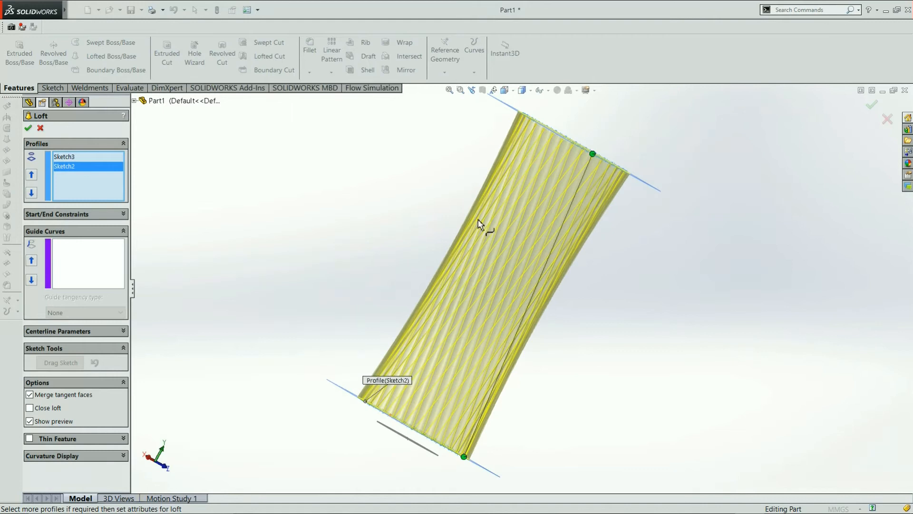
middle_click_drag(493, 283, 490, 430)
left_click_drag(486, 433, 503, 419)
middle_click_drag(510, 420, 485, 268)
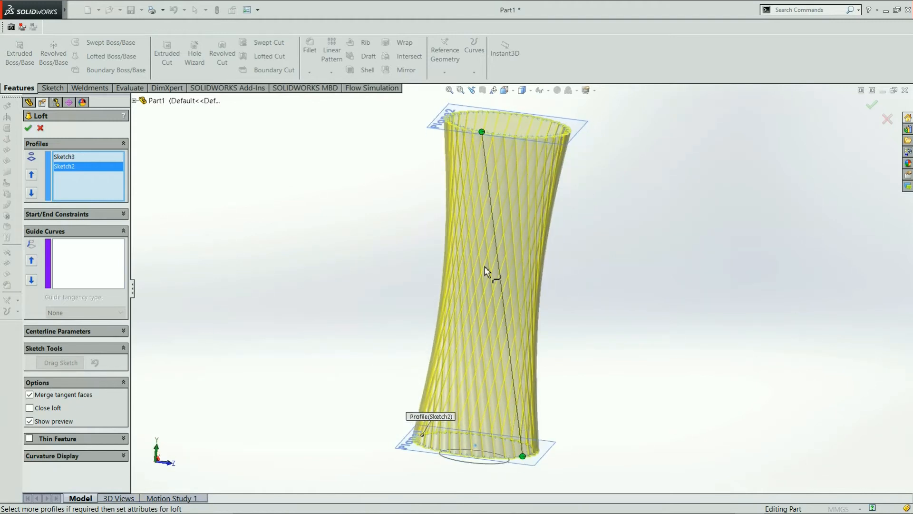
middle_click_drag(503, 386, 495, 459)
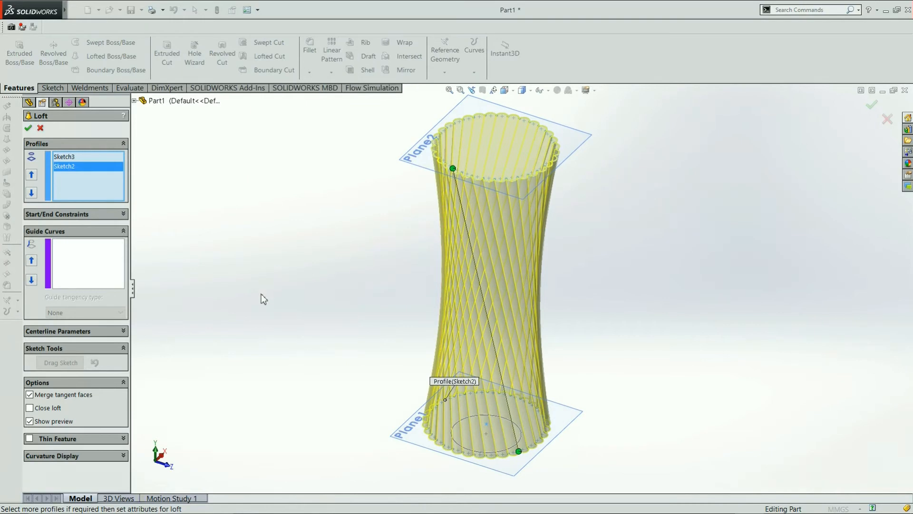
- Set the loft's start constraint to Normal To Profile with a start tangent length of 0.65
left_click(79, 214)
left_click(94, 242)
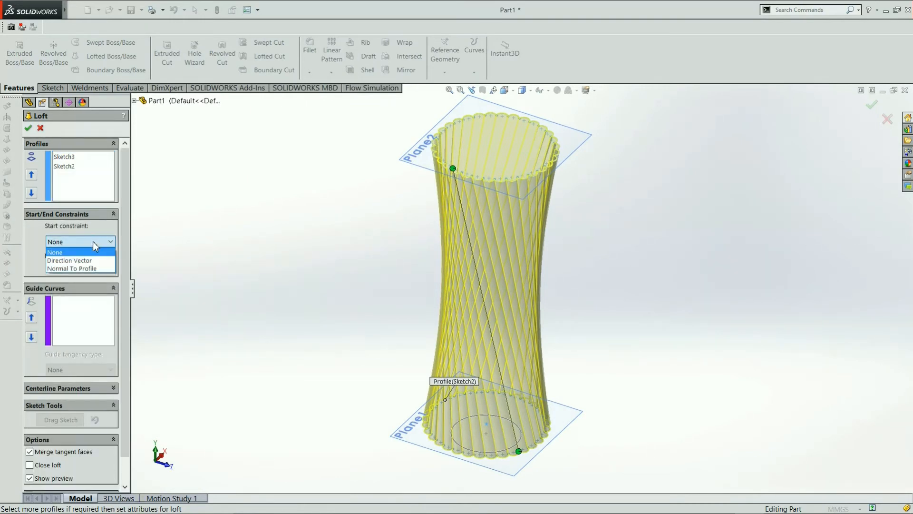
left_click(87, 269)
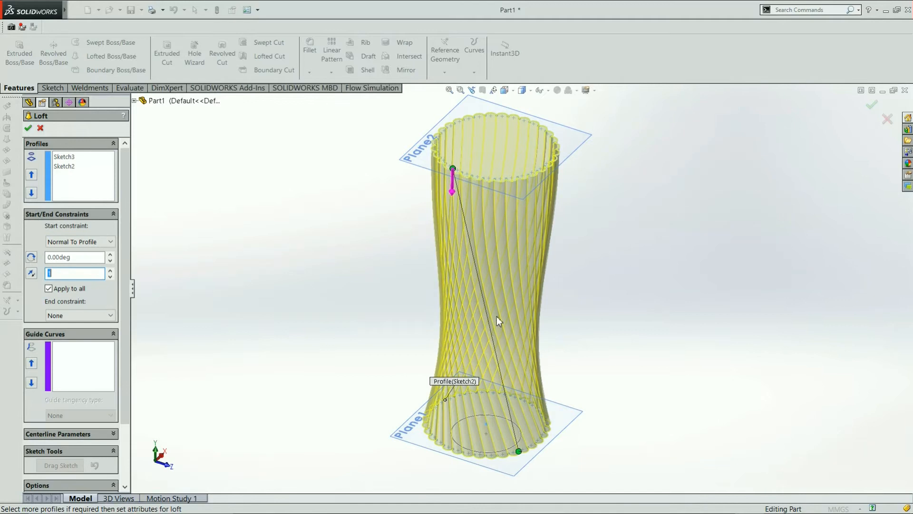
middle_click_drag(499, 257, 495, 167)
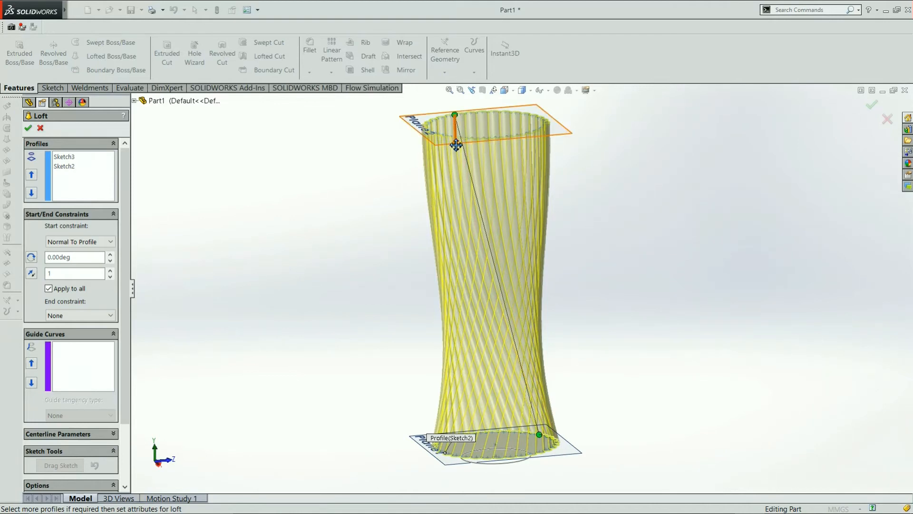
left_click_drag(456, 145, 459, 169)
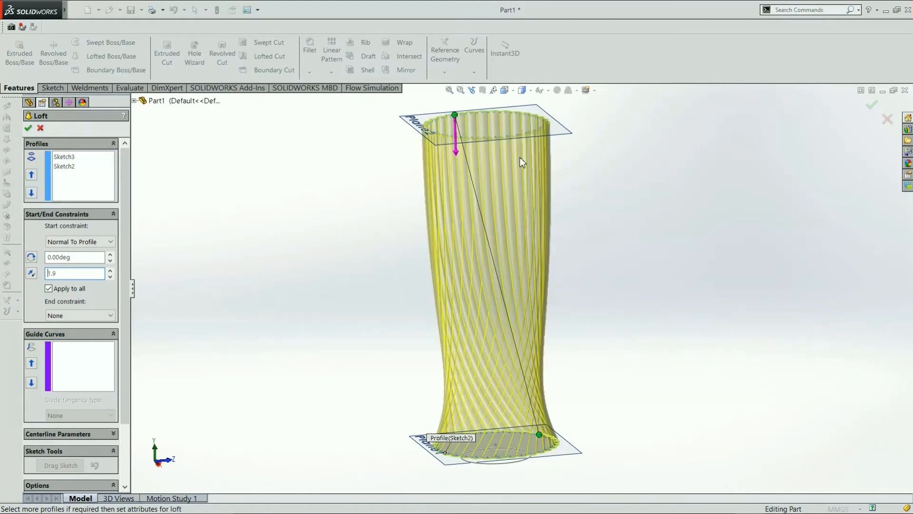
middle_click_drag(521, 158, 504, 202)
left_click_drag(449, 164, 449, 153)
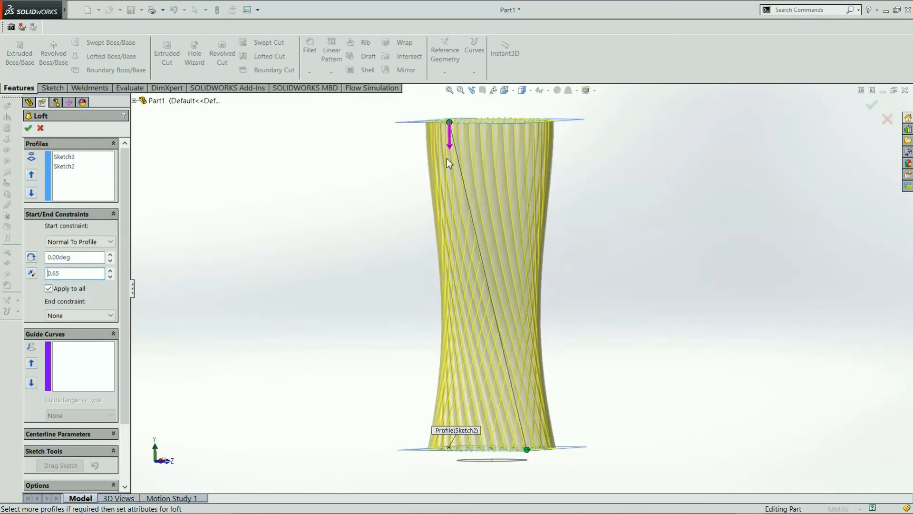
- Set the loft's end constraint to Normal To Profile with tangent length 1 and accept the loft
left_click(78, 317)
left_click(79, 340)
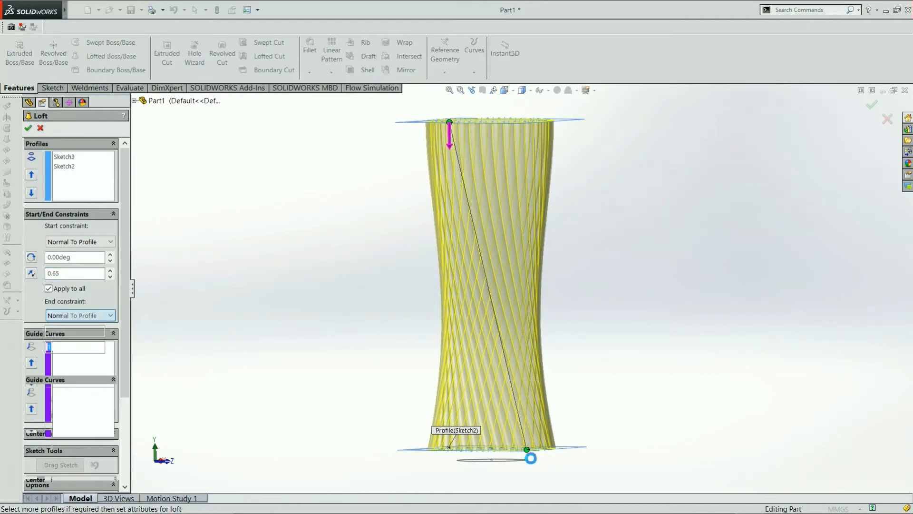
middle_click_drag(598, 332, 590, 376)
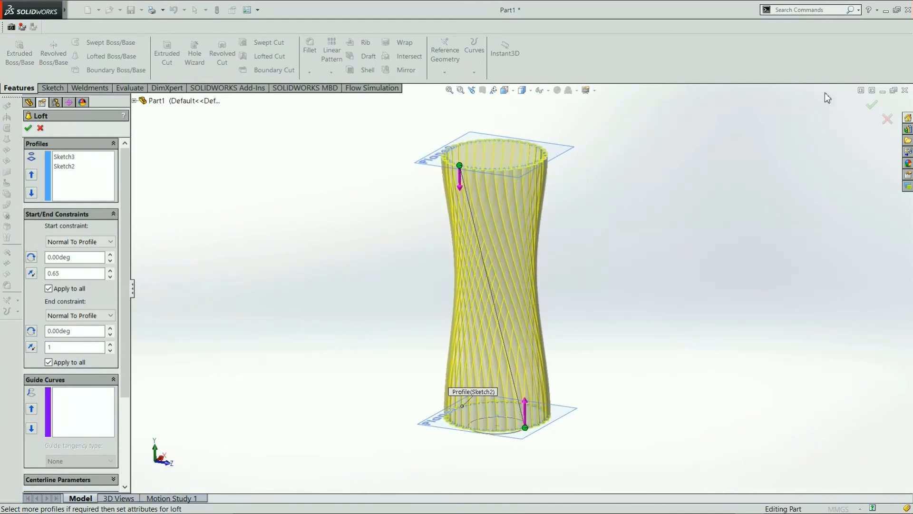
key("Return")
left_click(621, 260)
- Hide reference planes Plane2 and Plane1 at the two ends of the lofted body
middle_click_drag(629, 277, 569, 394)
middle_click_drag(636, 348, 594, 213)
left_click(518, 141)
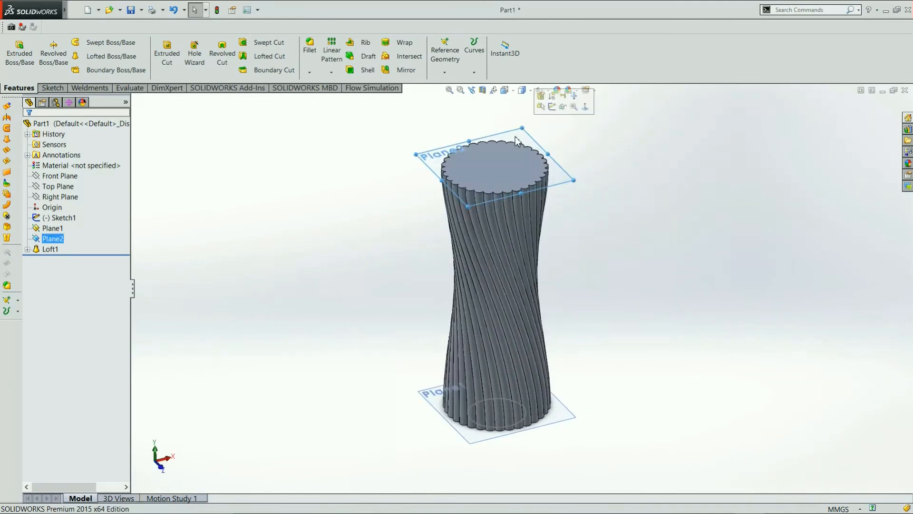
left_click(562, 108)
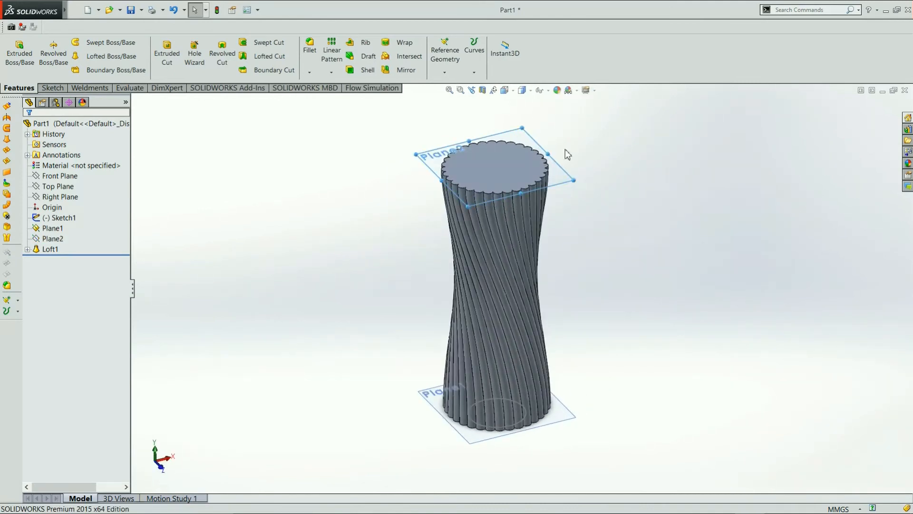
left_click(568, 417)
left_click(616, 382)
- Start another lofted boss from the body's scalloped bottom face to the smaller circle sketched below it
middle_click_drag(597, 446, 596, 300)
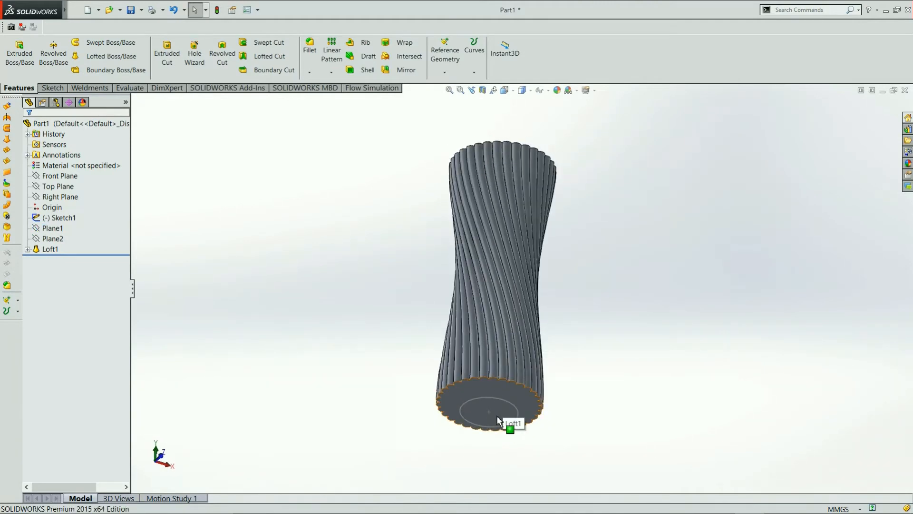
middle_click_drag(511, 386, 511, 403)
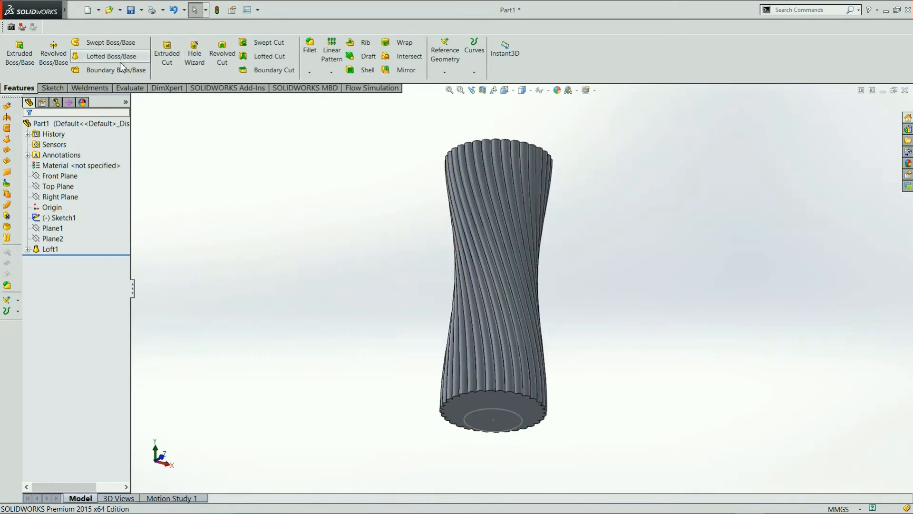
left_click(109, 58)
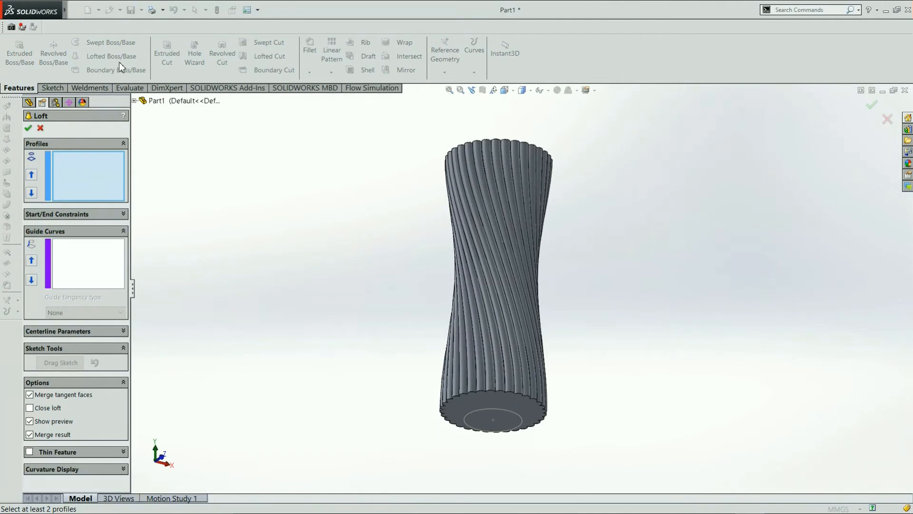
scroll(509, 441, "down", 5)
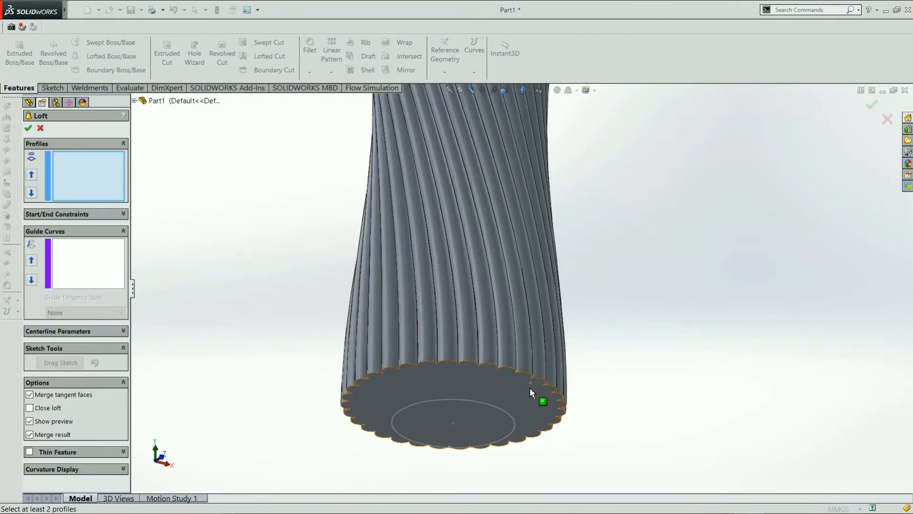
left_click(504, 401)
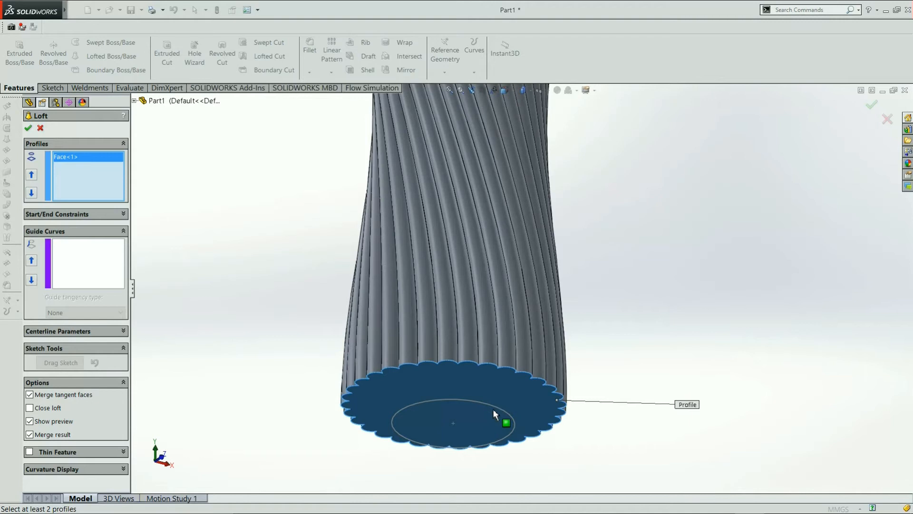
left_click(493, 406)
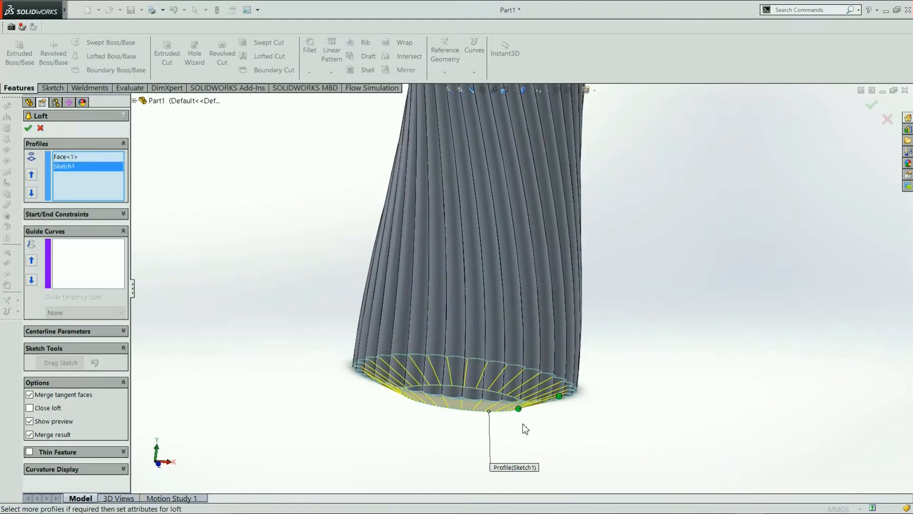
- Set the base loft's start constraint to Normal To Profile and accept the loft
left_click(78, 213)
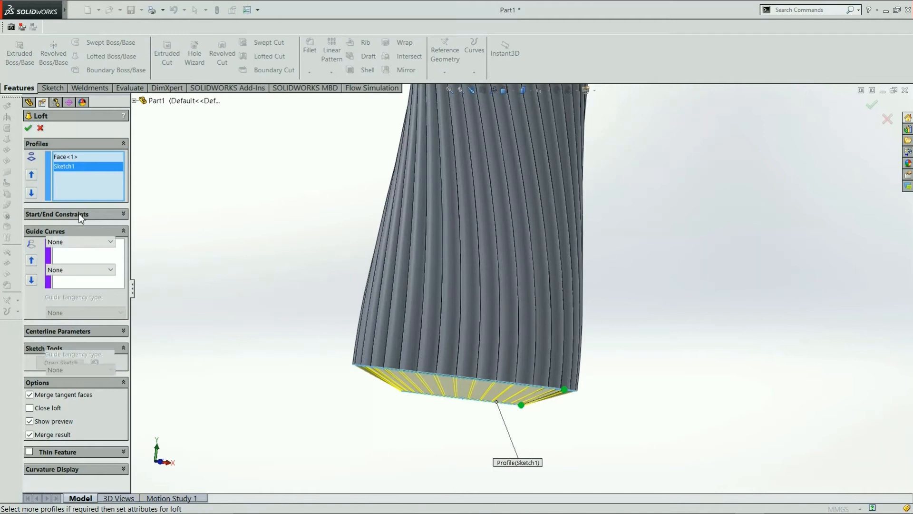
left_click(89, 242)
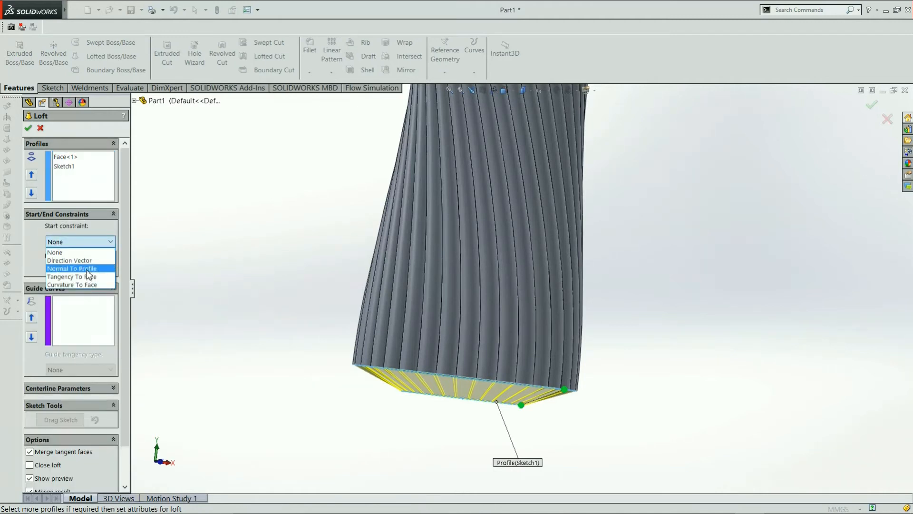
left_click(87, 269)
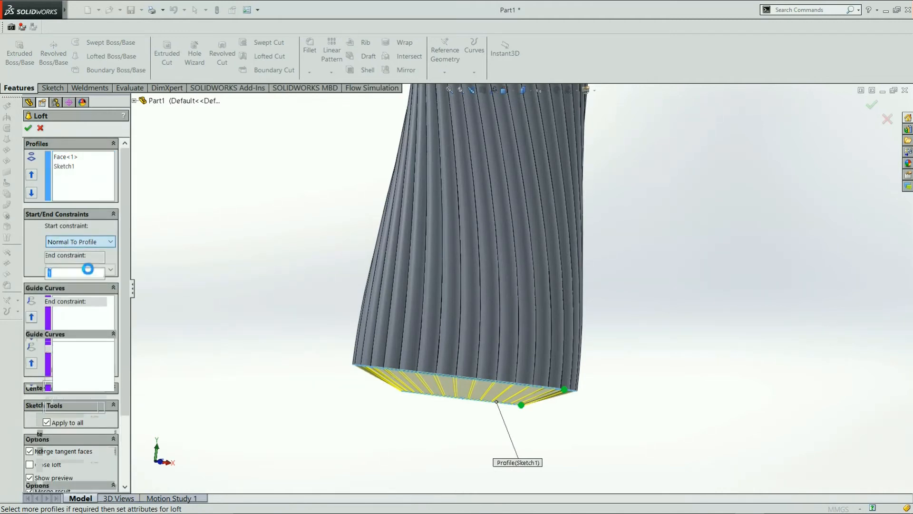
middle_click_drag(485, 403, 562, 398)
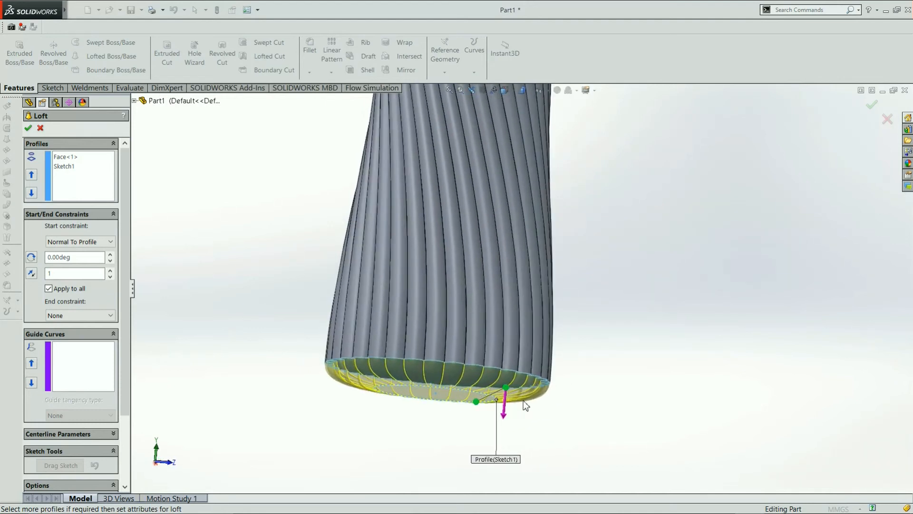
left_click(875, 102)
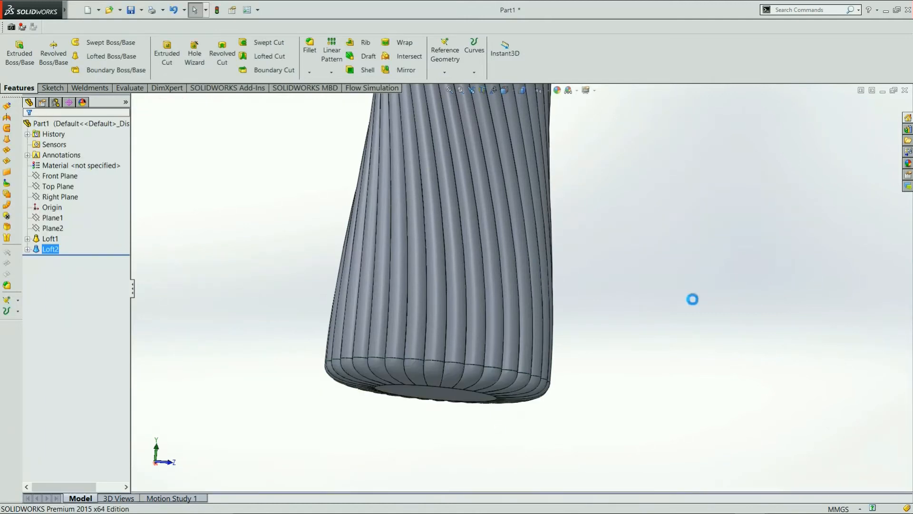
- Start a reference plane offset 60 mm above the twisted body's scalloped top face
middle_click_drag(666, 347, 631, 367)
scroll(630, 365, "up", 6)
scroll(543, 159, "down", 4)
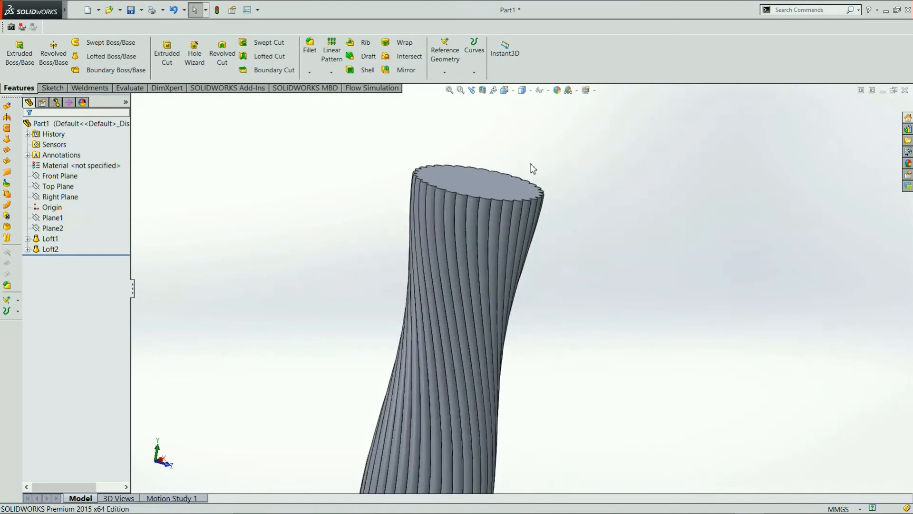
scroll(533, 169, "down", 4)
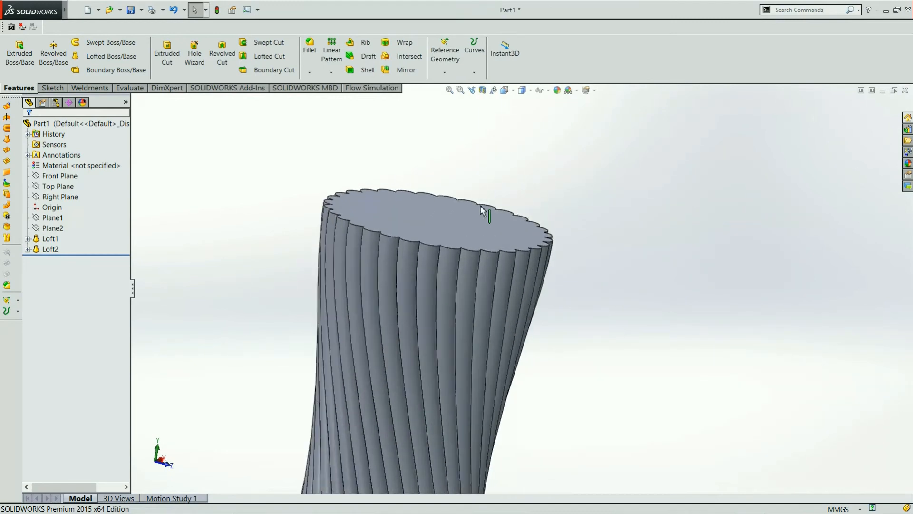
left_click(426, 225)
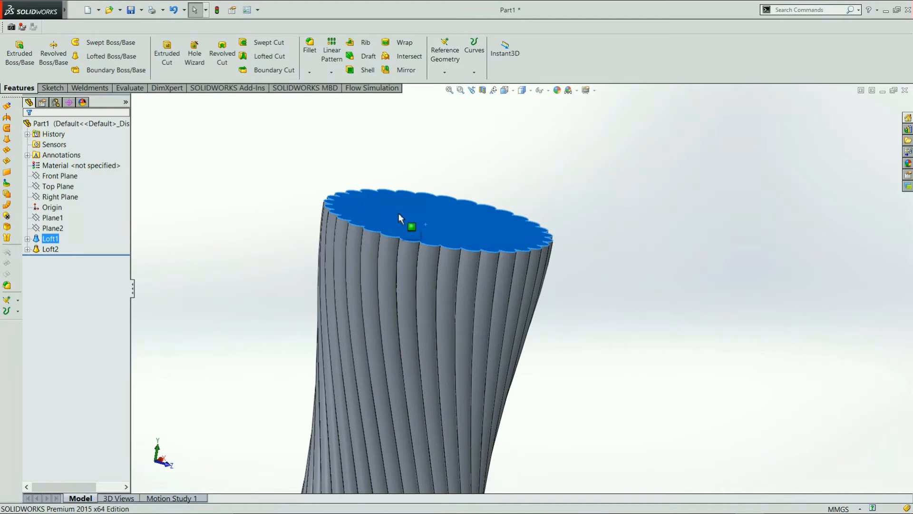
left_click(444, 52)
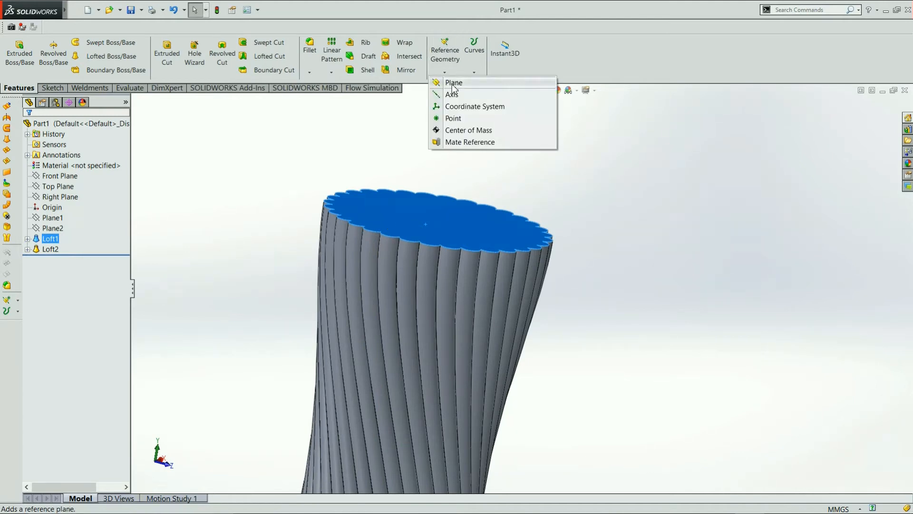
scroll(435, 185, "up", 8)
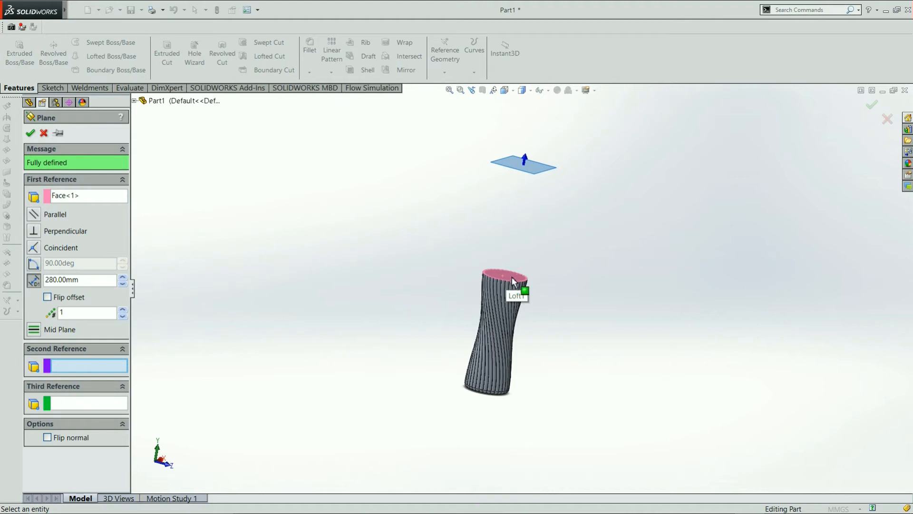
left_click(105, 278)
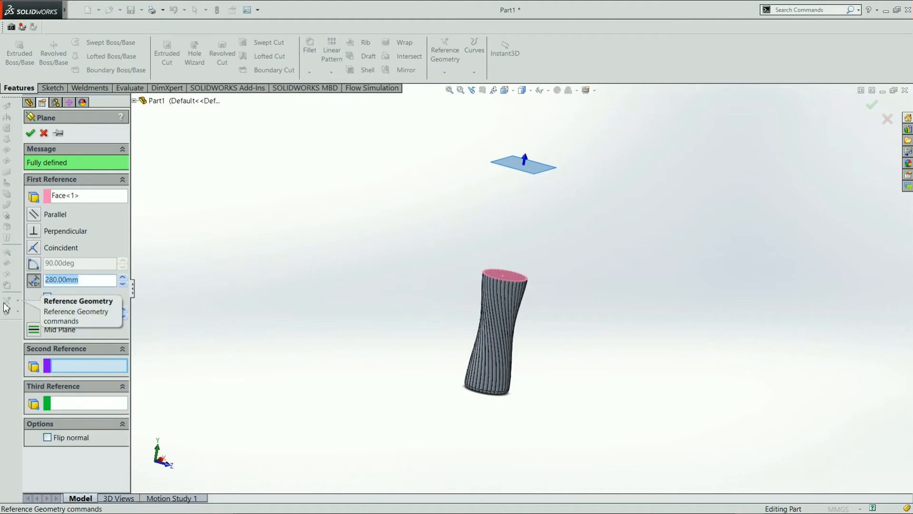
type("60")
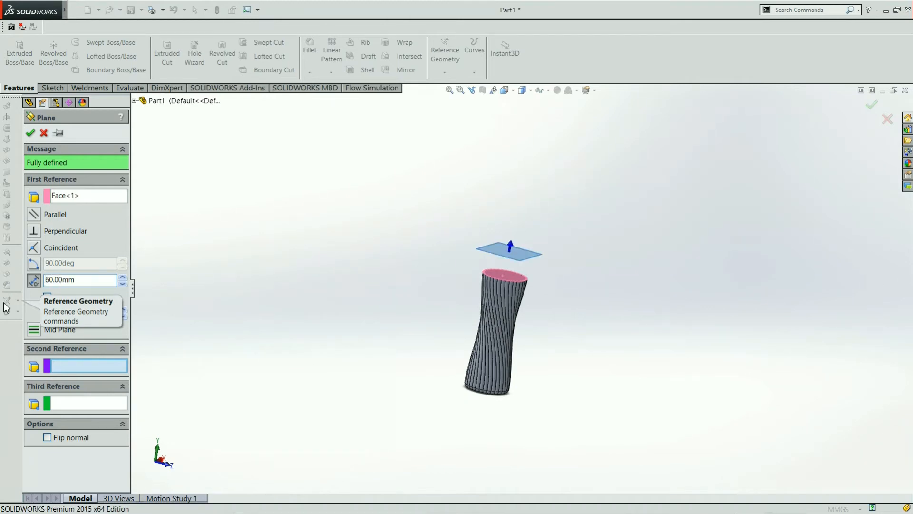
- Set the reference plane's offset distance to 80 mm and accept the plane
middle_click_drag(275, 259, 288, 237)
left_click_drag(52, 290, 35, 292)
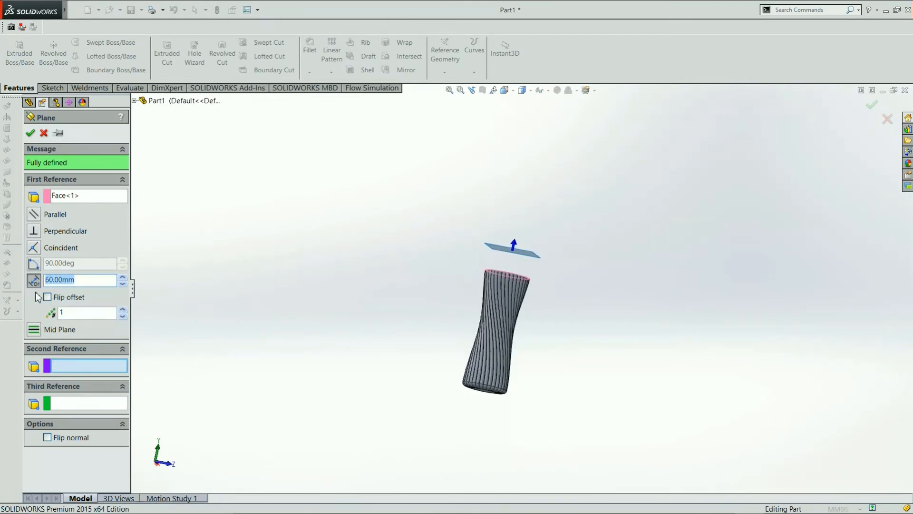
key("Return")
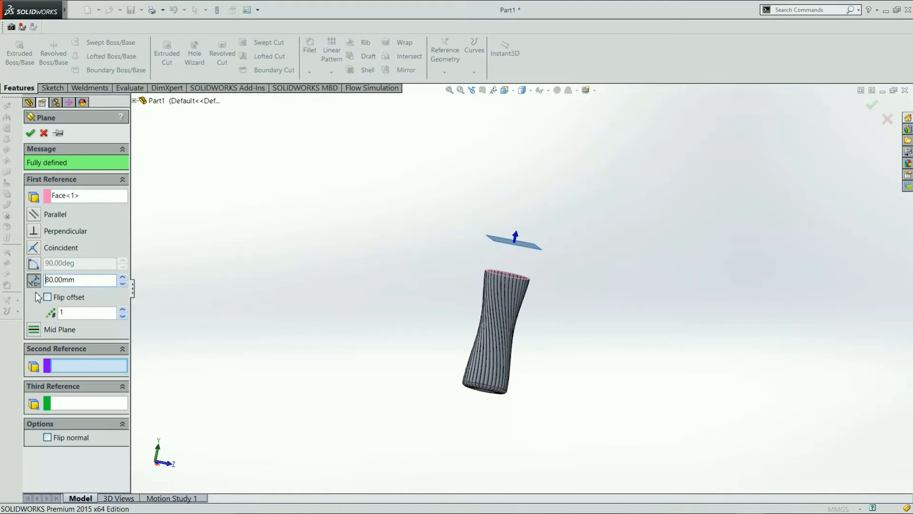
left_click(30, 134)
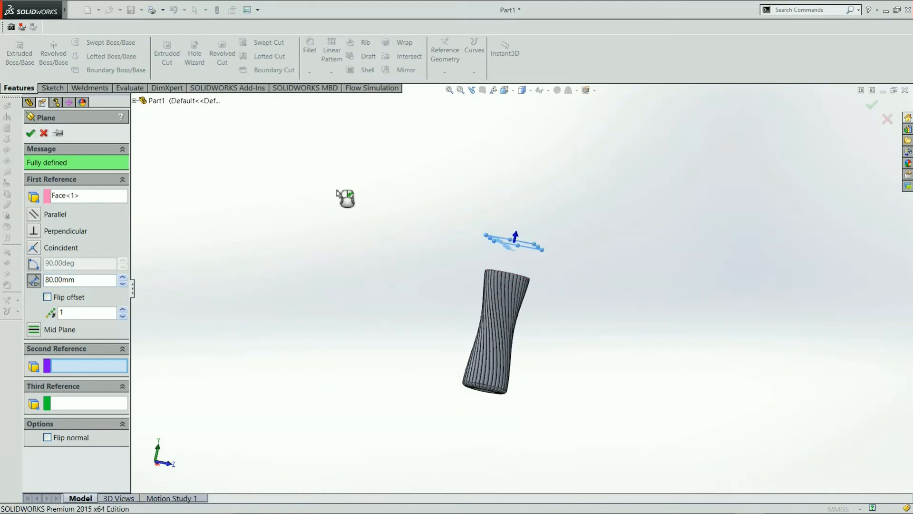
- Sketch a circle of 20 mm radius centred on the origin on the new plane above the body
left_click(523, 266)
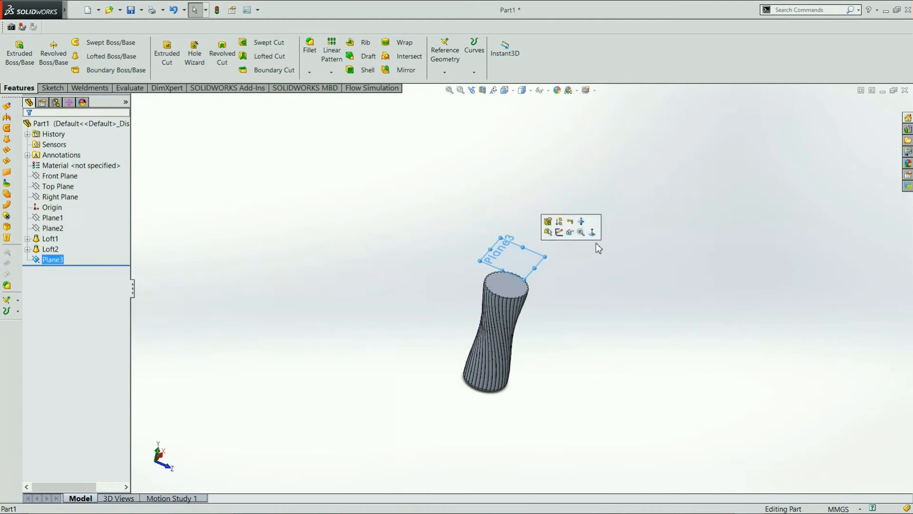
left_click(594, 230)
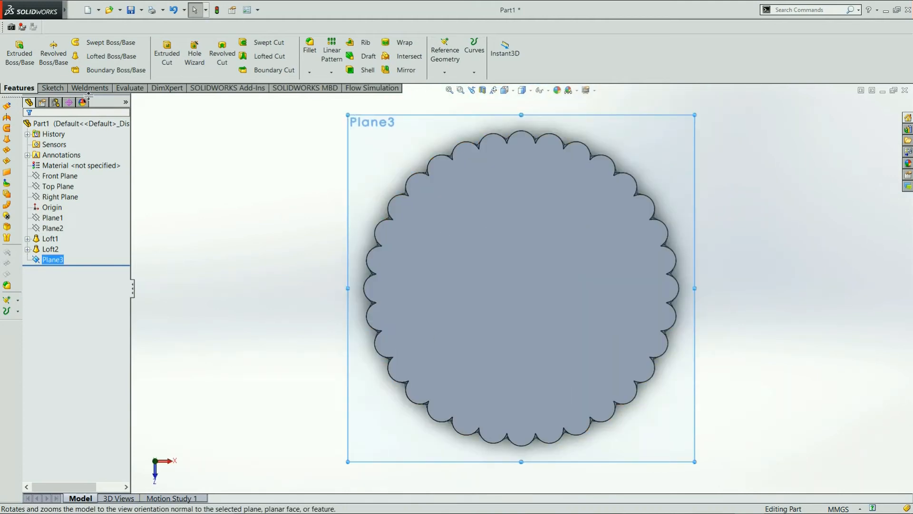
left_click(51, 88)
left_click(92, 43)
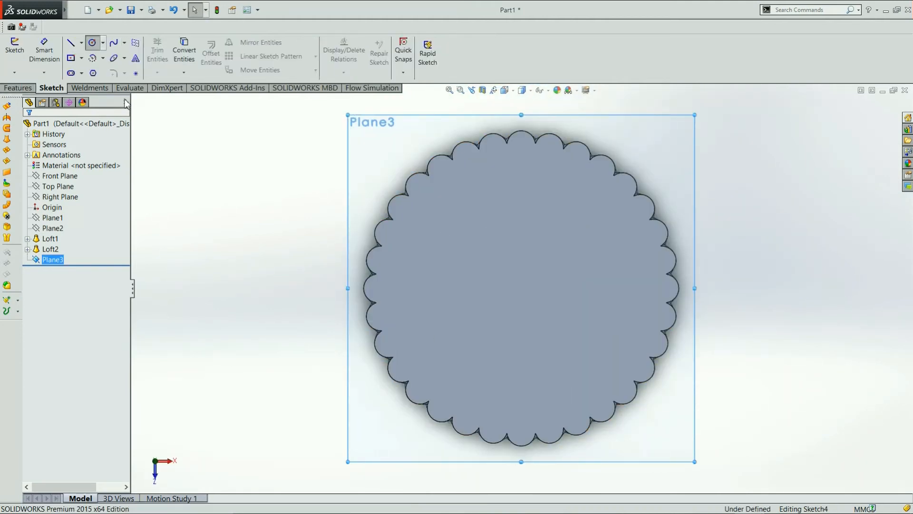
left_click(522, 289)
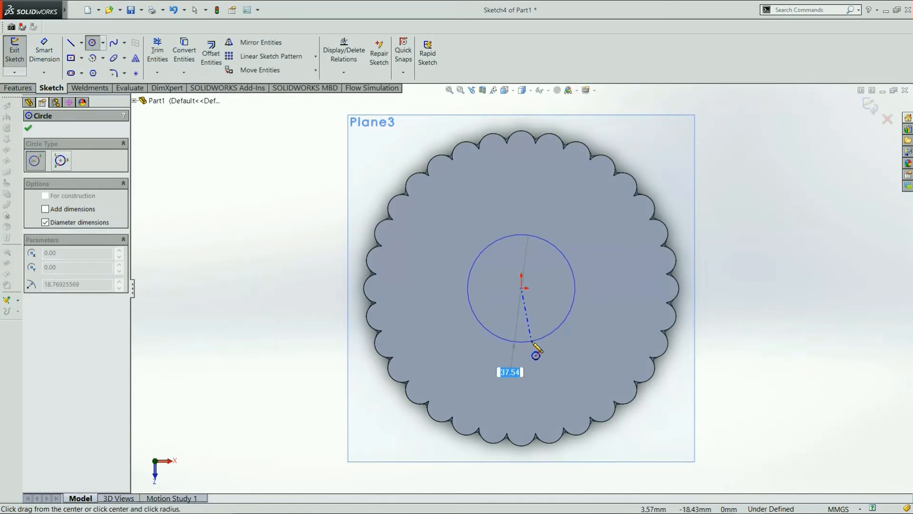
type("35")
key("Return")
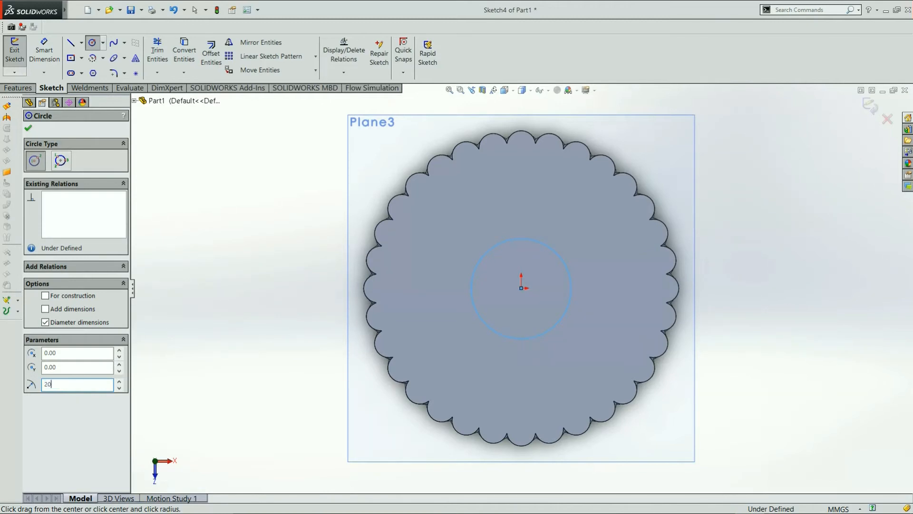
left_click(569, 264)
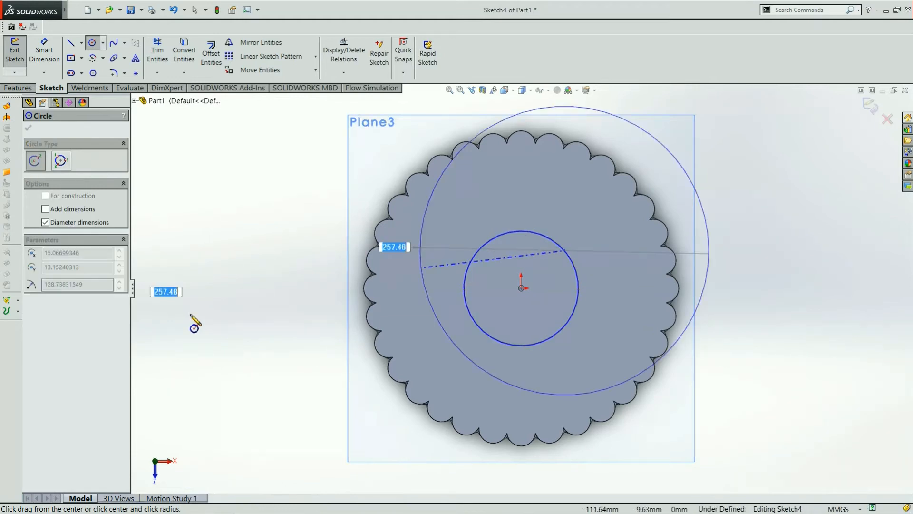
key("Escape")
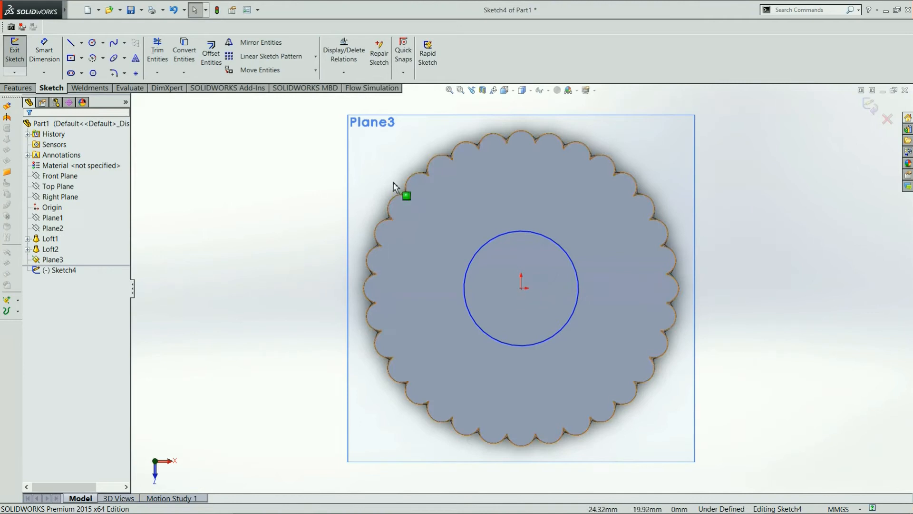
- Draw a second, concentric circle of 25 mm radius centred on the origin
left_click(92, 44)
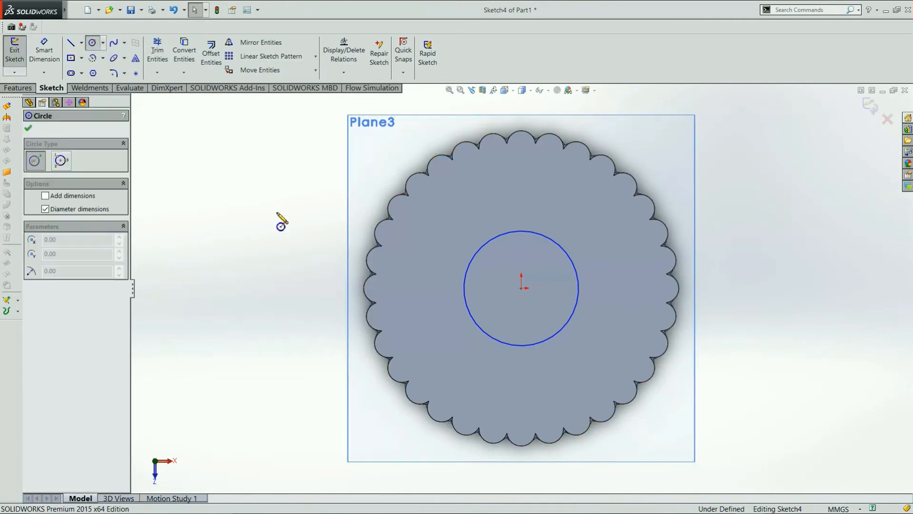
left_click(522, 288)
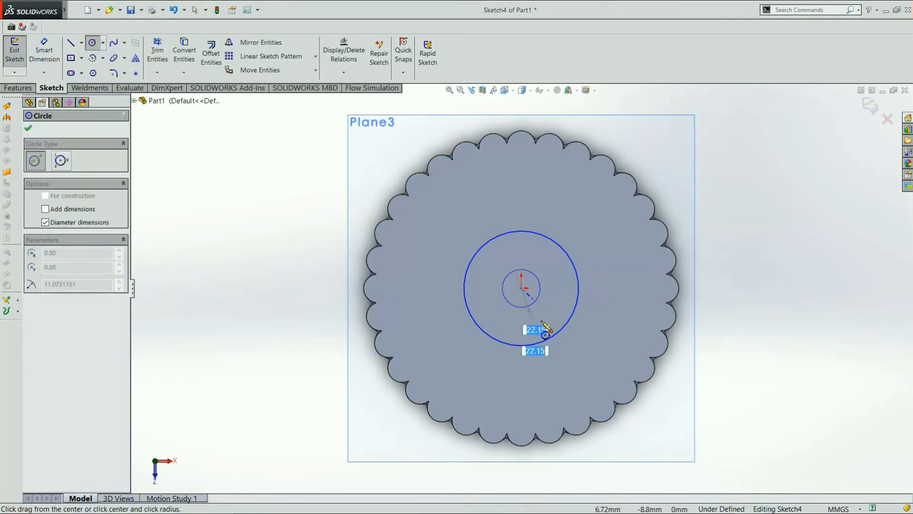
type("5.0")
key("Return")
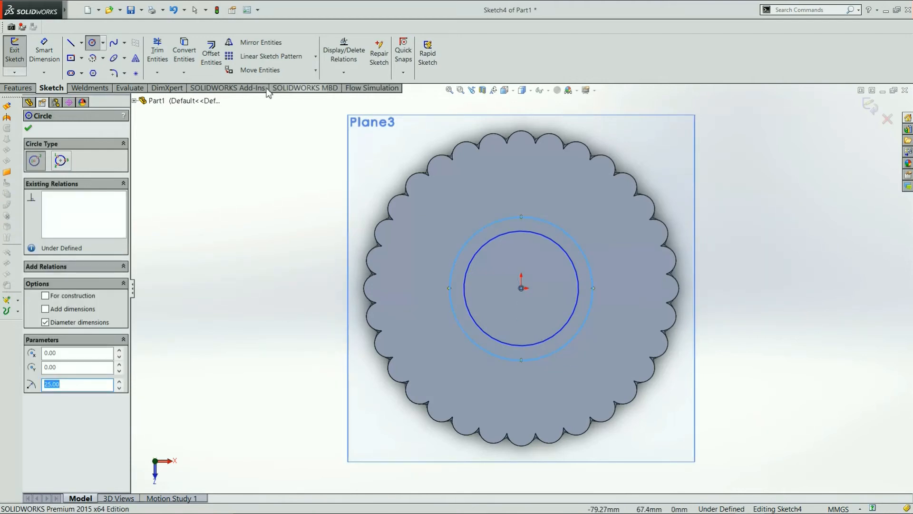
- Trim away the inner circle and exit the sketch
left_click(157, 52)
left_click_drag(522, 264, 517, 224)
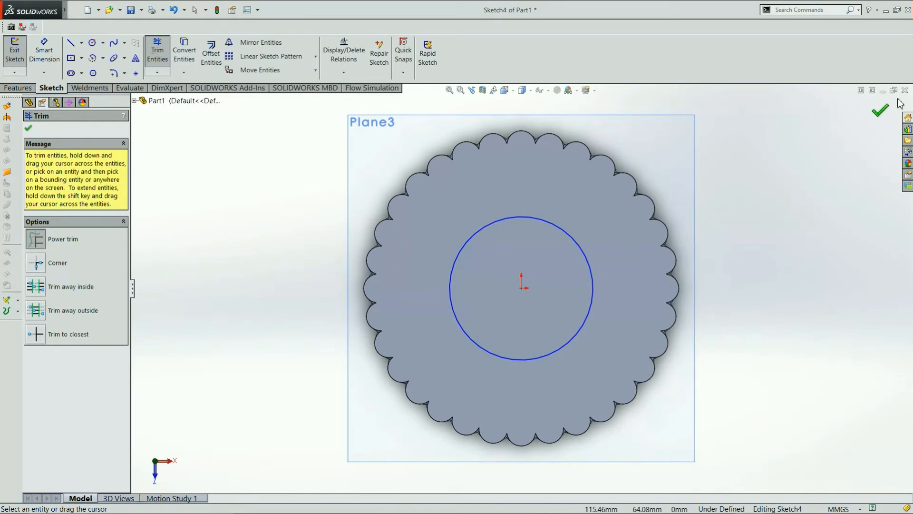
left_click(882, 113)
middle_click_drag(689, 301, 755, 166)
scroll(744, 179, "up", 3)
scroll(741, 178, "down", 3)
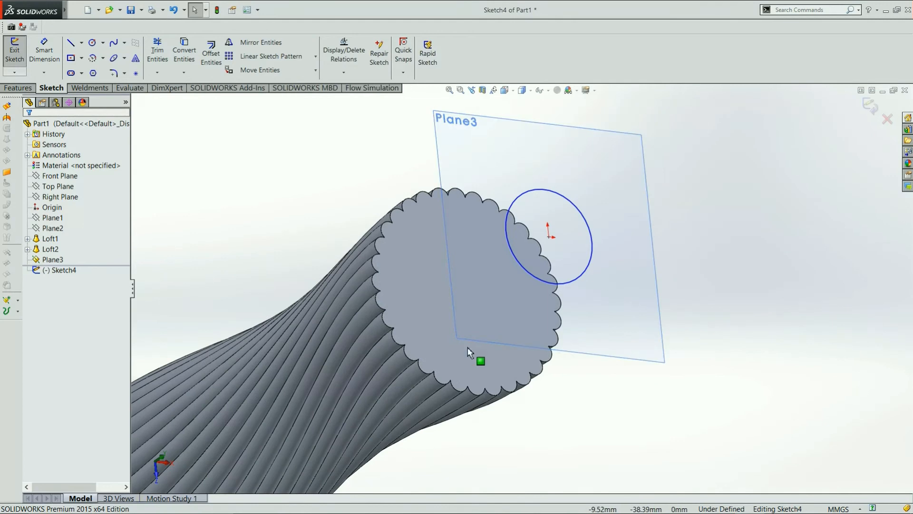
left_click(17, 89)
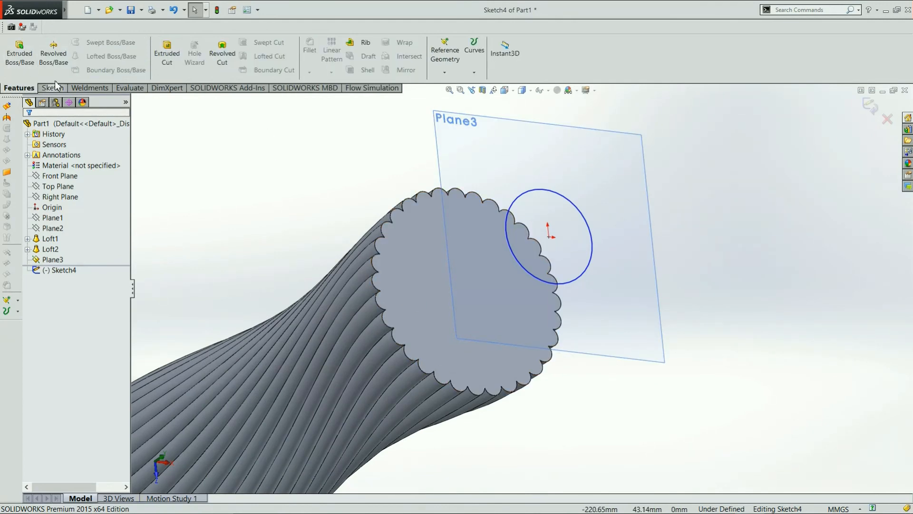
left_click(868, 107)
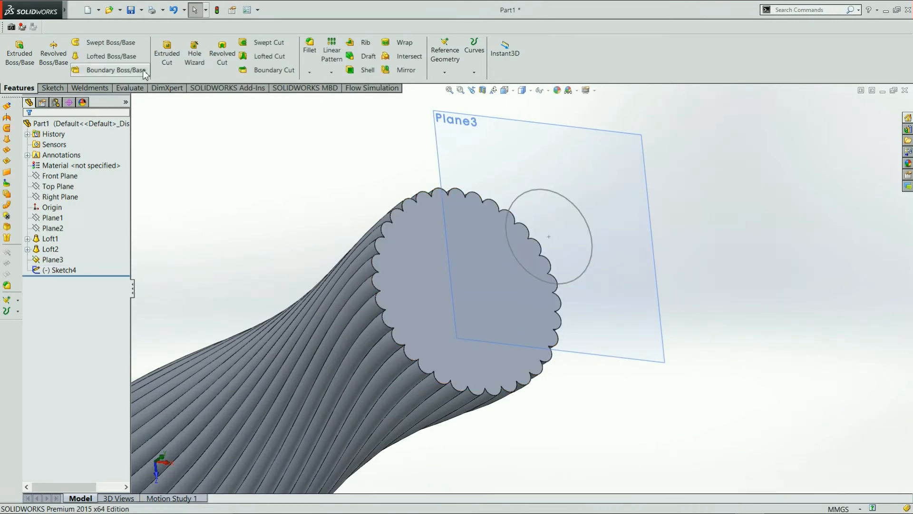
- Start a lofted boss from the body's scalloped top face to the circle sketched above it
left_click(131, 61)
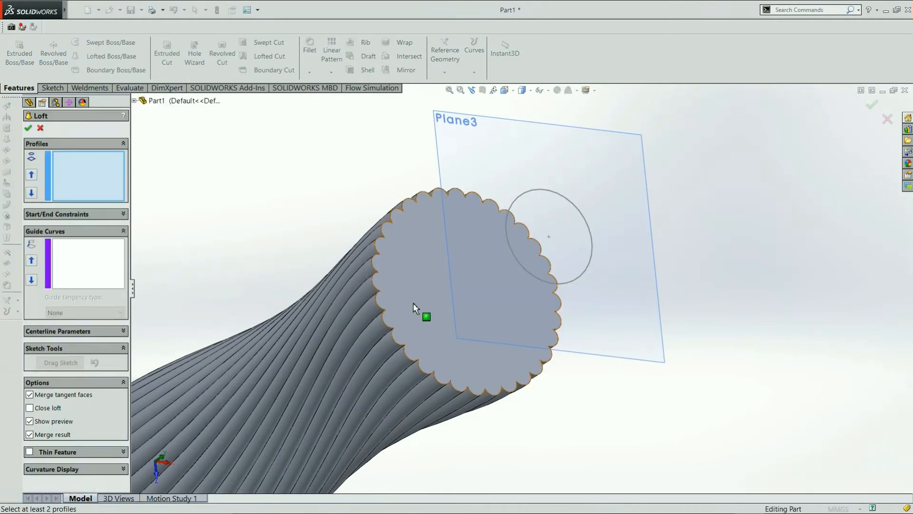
left_click(436, 288)
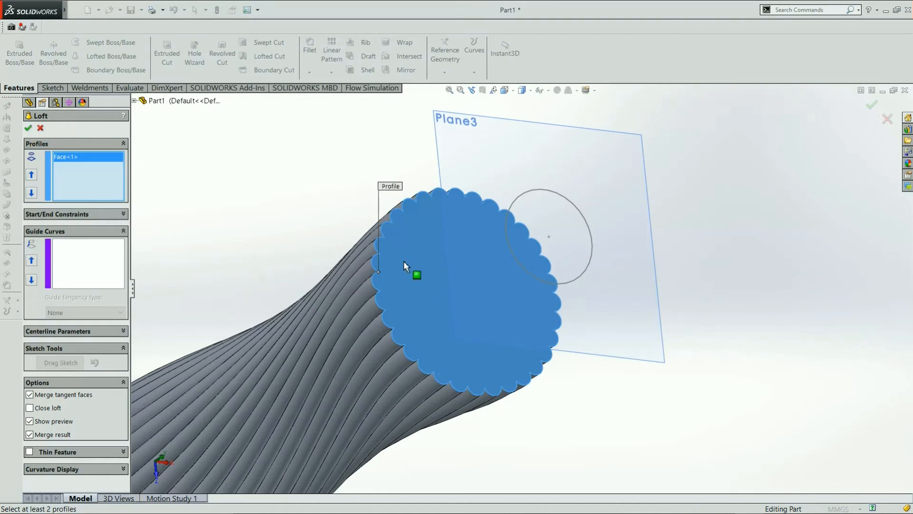
left_click(538, 191)
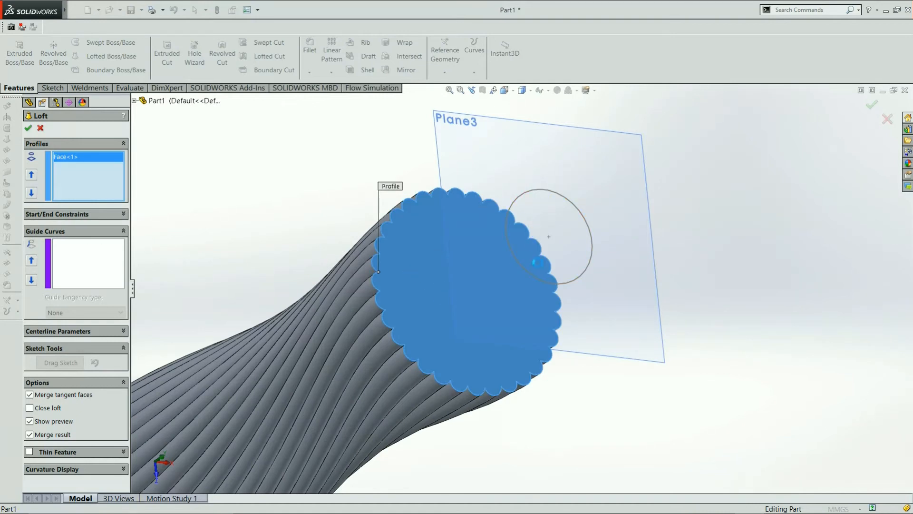
- Set the shoulder loft's start constraint to Normal To Profile
mouse_move(579, 228)
middle_mouse_down()
mouse_move(606, 267)
mouse_move(618, 238)
middle_mouse_up()
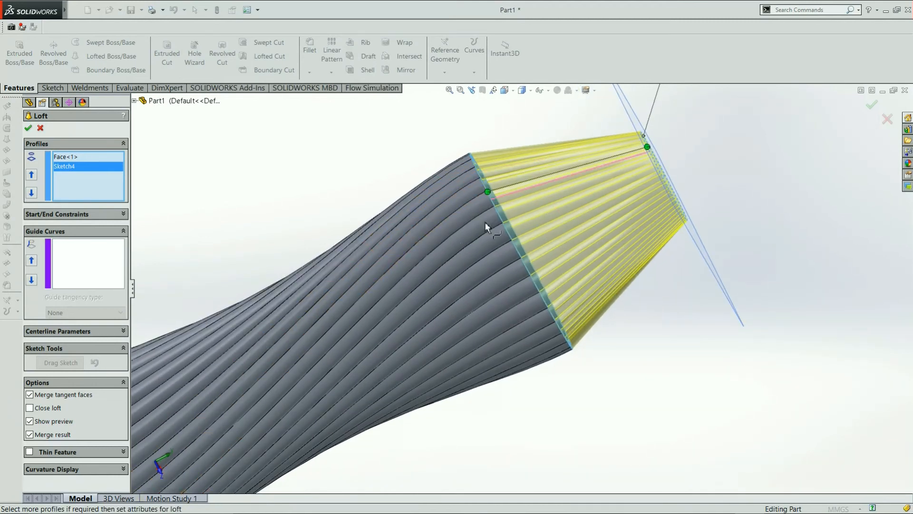
left_click(79, 215)
left_click(80, 242)
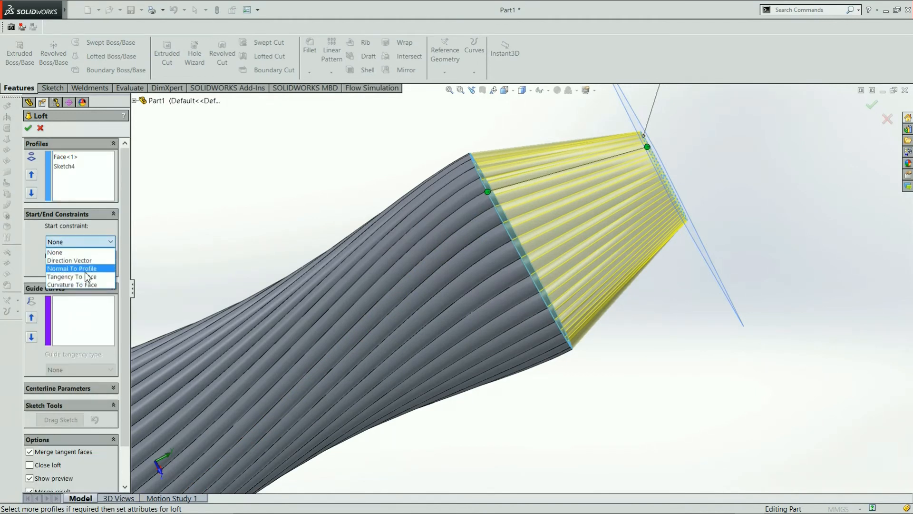
left_click(84, 268)
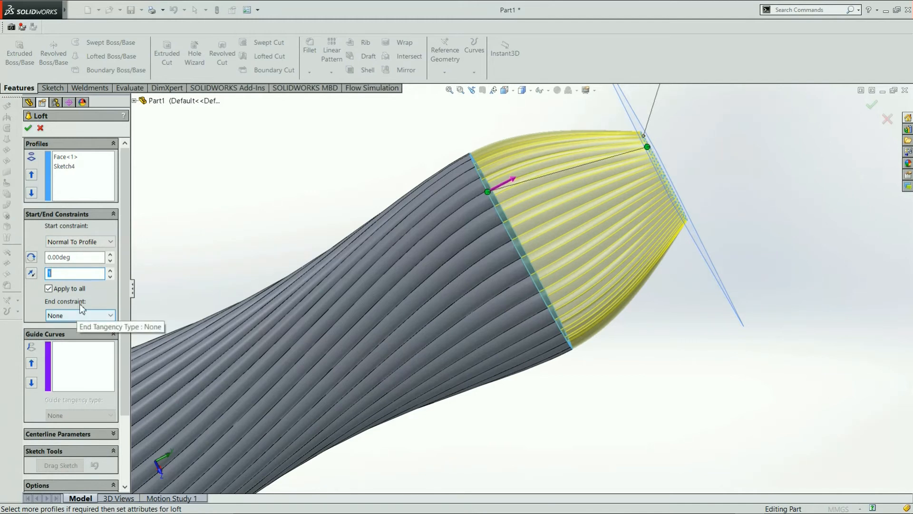
- Set the shoulder loft's end constraint to Normal To Profile, finish the loft and hide the plane at its top
left_click(79, 316)
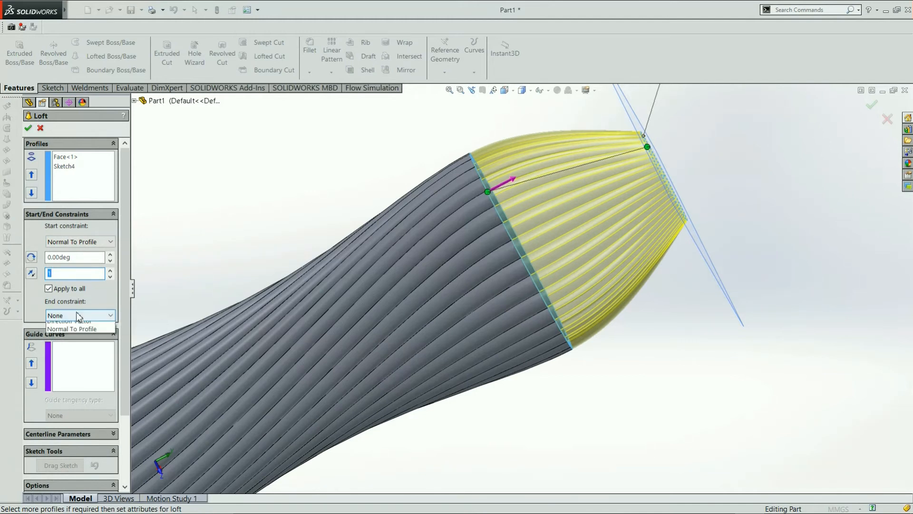
left_click(75, 342)
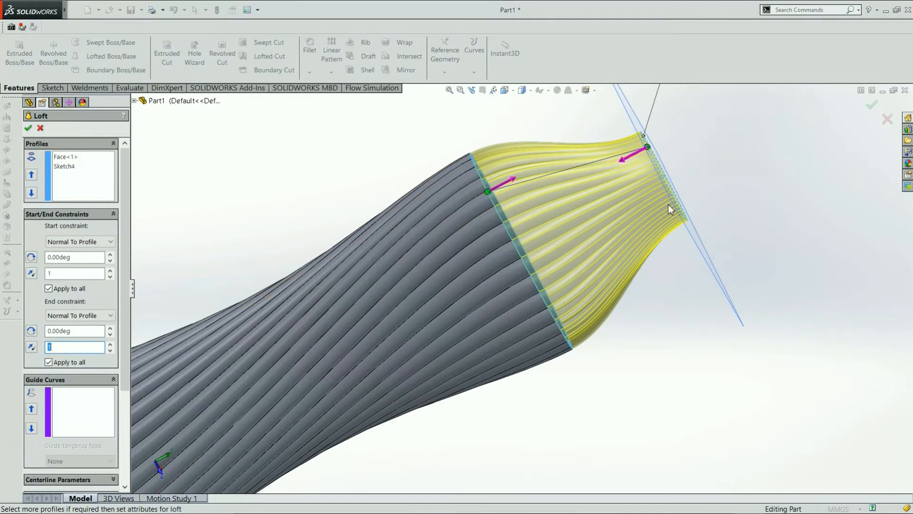
scroll(669, 204, "up", 3)
mouse_move(666, 208)
middle_mouse_down()
mouse_move(642, 210)
mouse_move(626, 180)
middle_mouse_up()
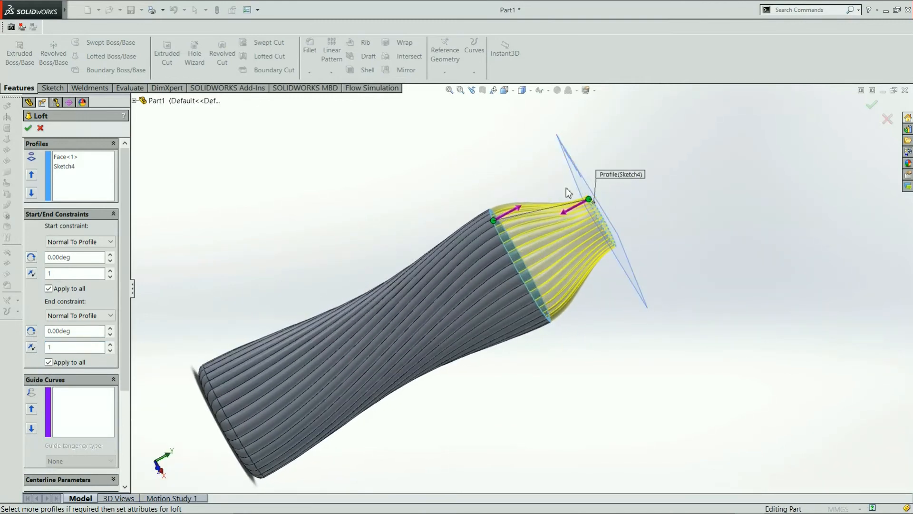
middle_click_drag(647, 261, 589, 151)
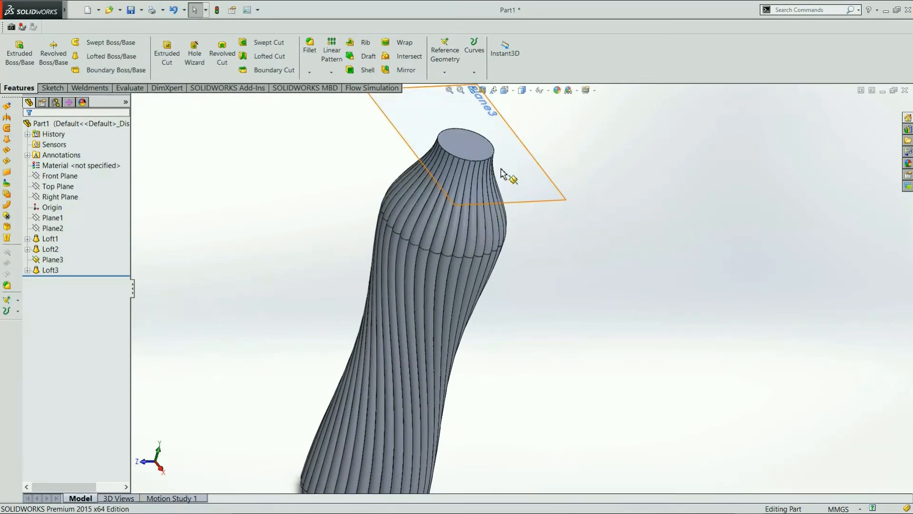
left_click(521, 186)
left_click(566, 158)
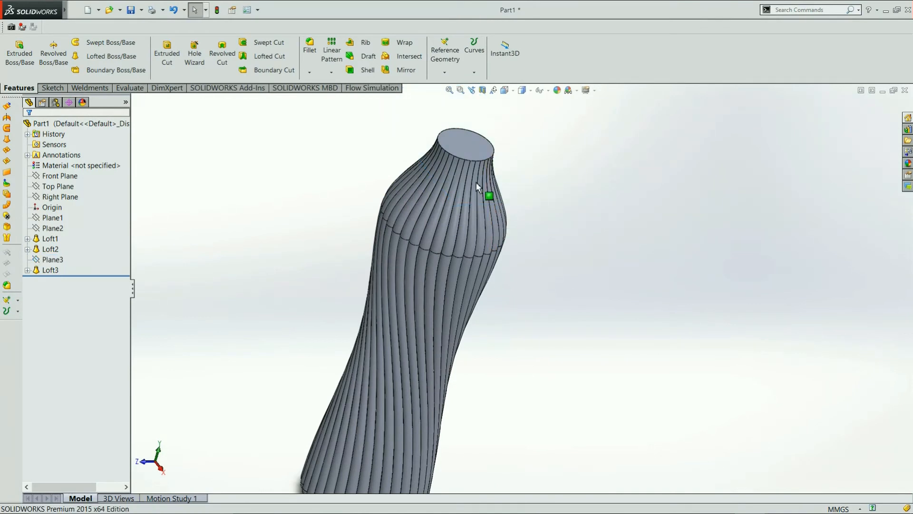
- Sketch a circle of 25 mm radius centred on the origin on the shoulder's top face, matching the face's edge
left_click(486, 155)
left_click(539, 120)
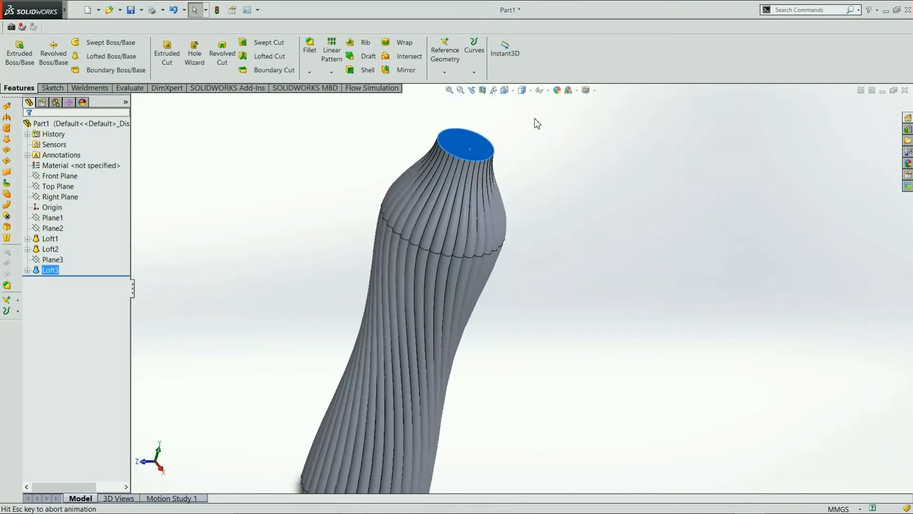
left_click(52, 88)
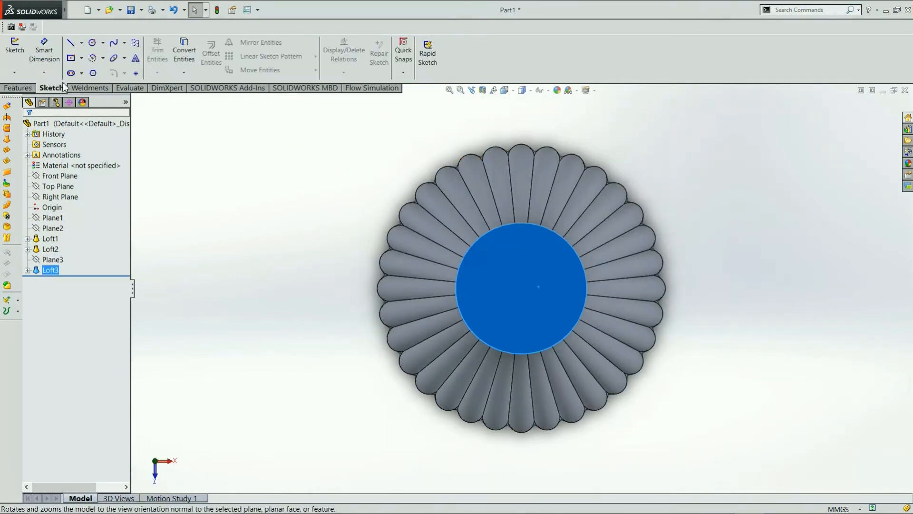
left_click(92, 42)
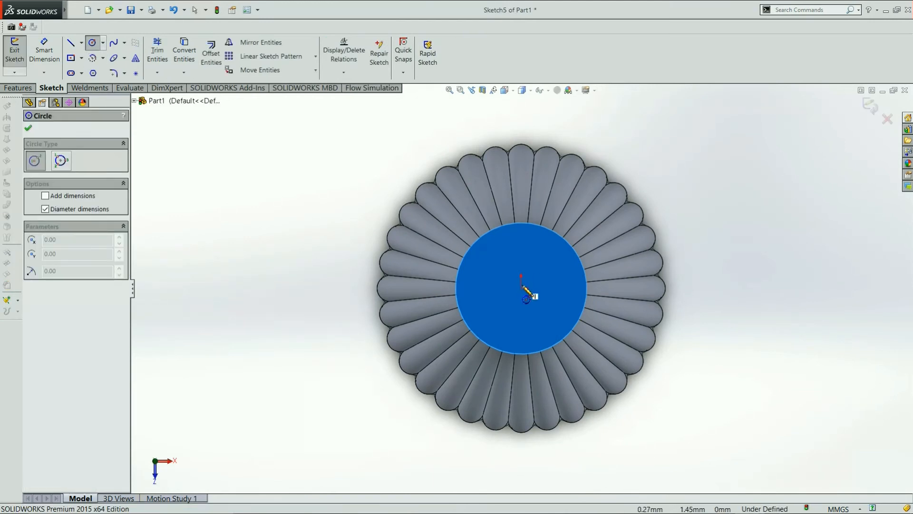
left_click(522, 288)
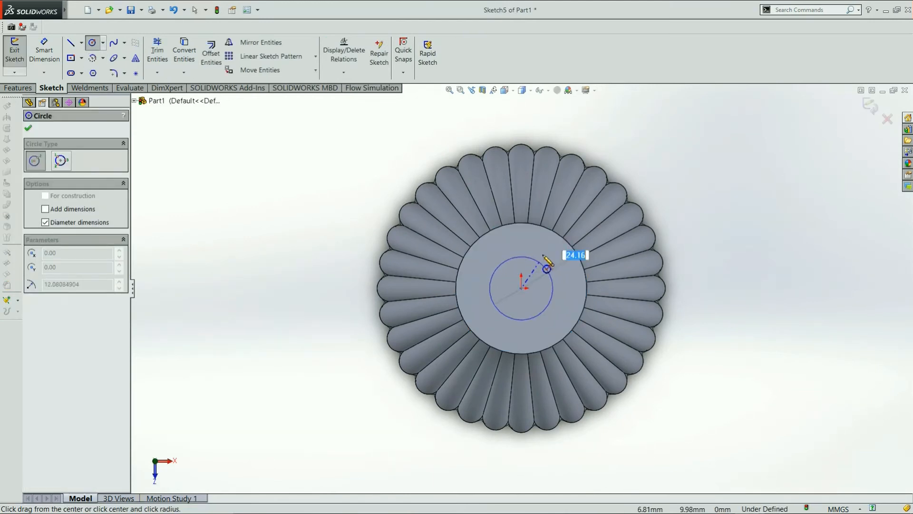
left_click(556, 234)
- Extrude the circle outward 10 mm, merged with the body, to form the bottle's neck
left_click(17, 88)
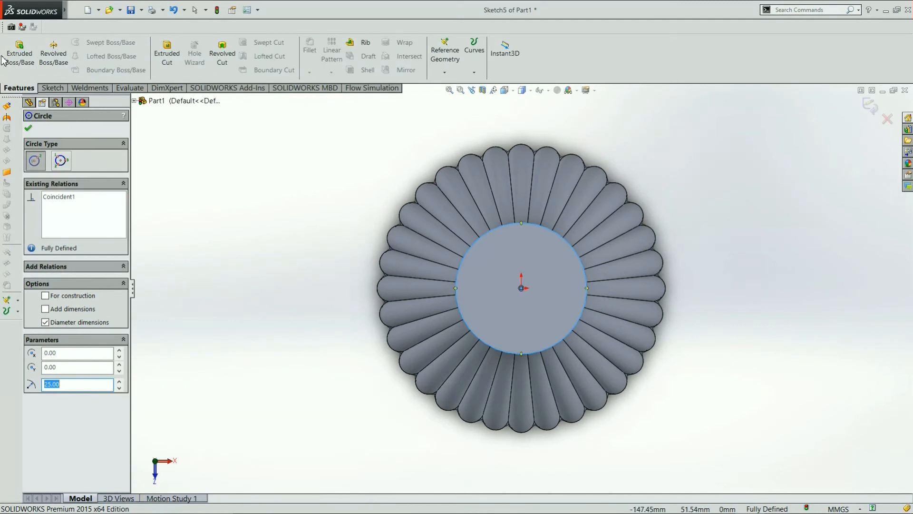
left_click(17, 56)
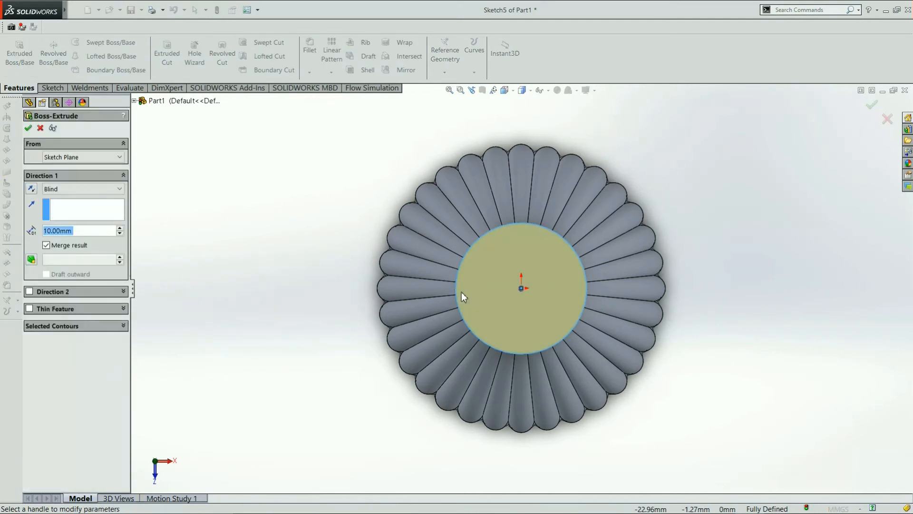
scroll(713, 247, "up", 2)
scroll(755, 244, "down", 1)
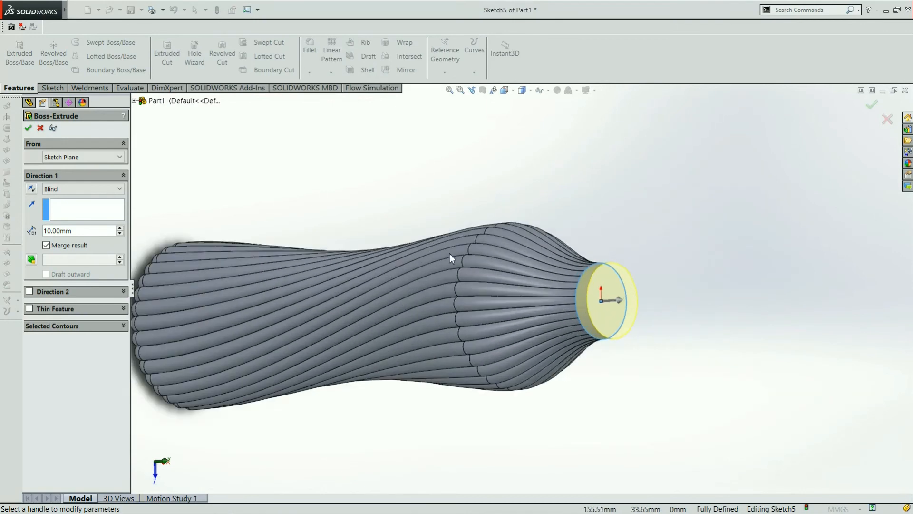
middle_click_drag(516, 297, 506, 273)
left_click(29, 130)
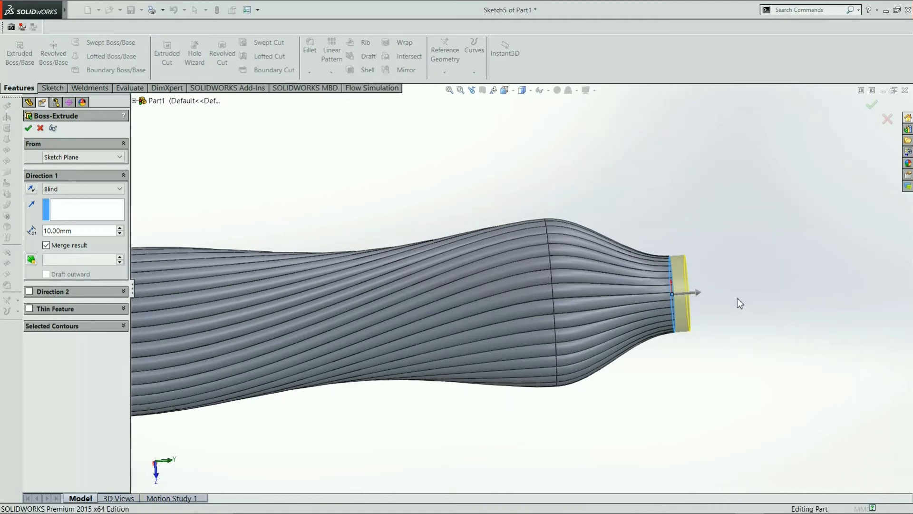
middle_click_drag(740, 273, 684, 307)
left_click(638, 313)
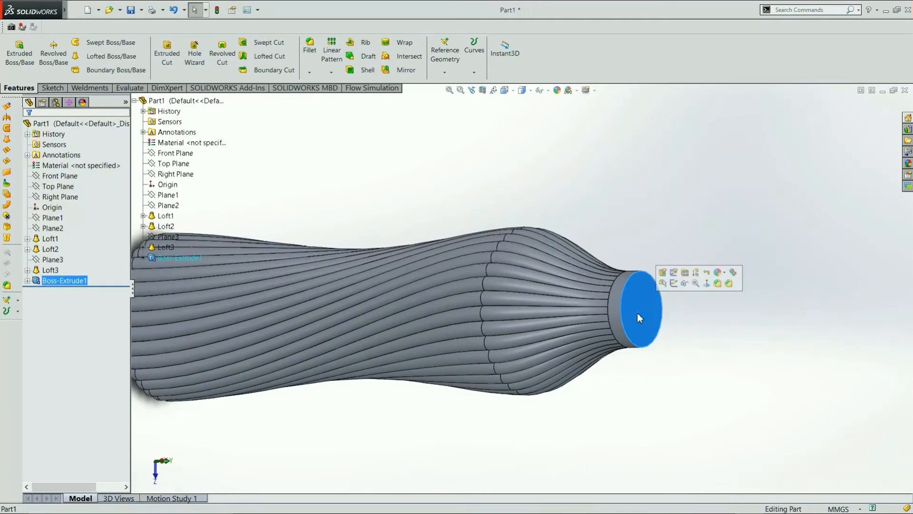
left_click(707, 283)
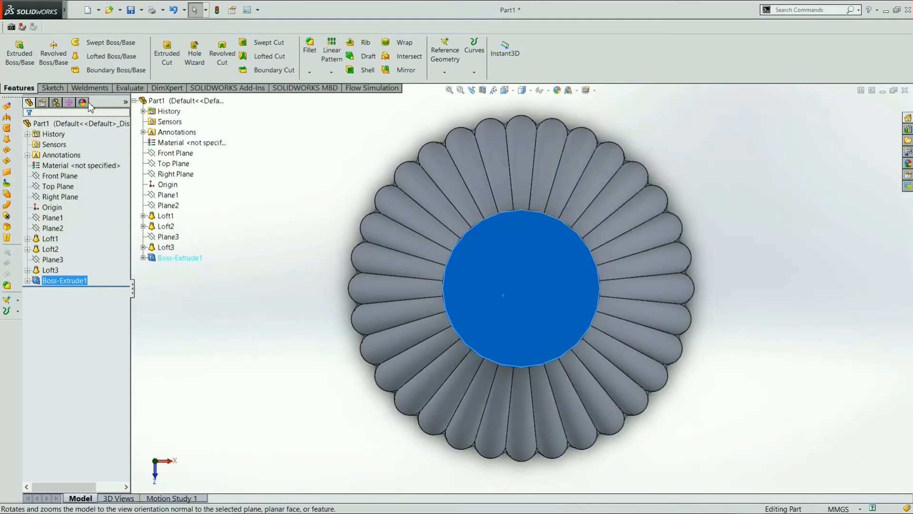
left_click(52, 89)
left_click(92, 42)
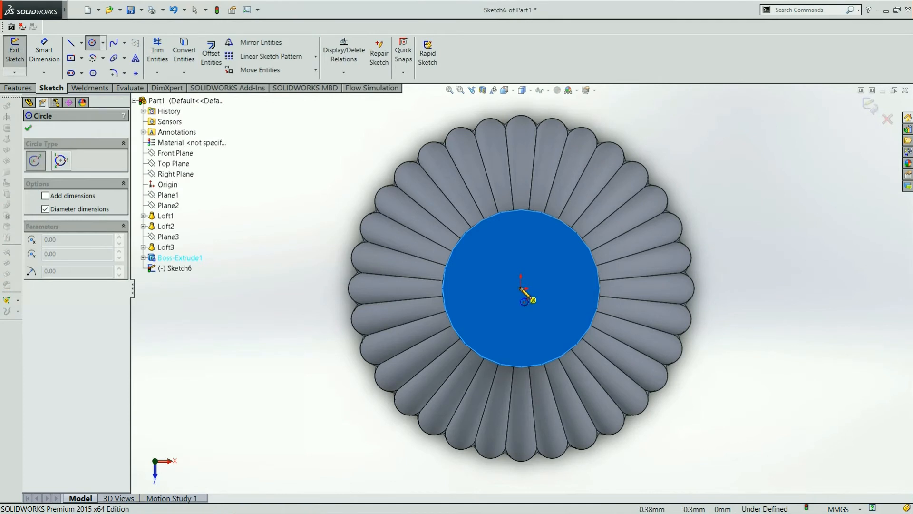
left_click(888, 119)
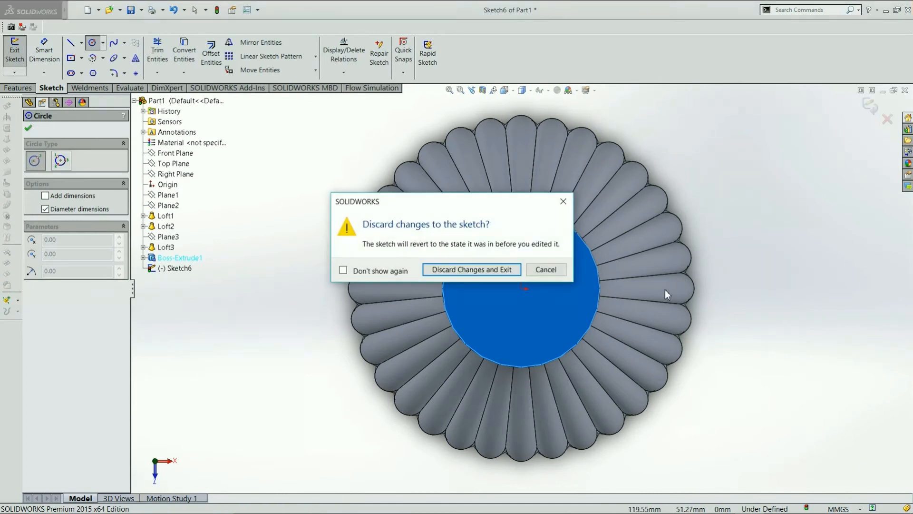
left_click(485, 269)
- Edit the neck extrusion and set its depth to 50 mm
middle_click_drag(507, 311, 666, 318)
scroll(769, 321, "up", 2)
scroll(784, 301, "down", 2)
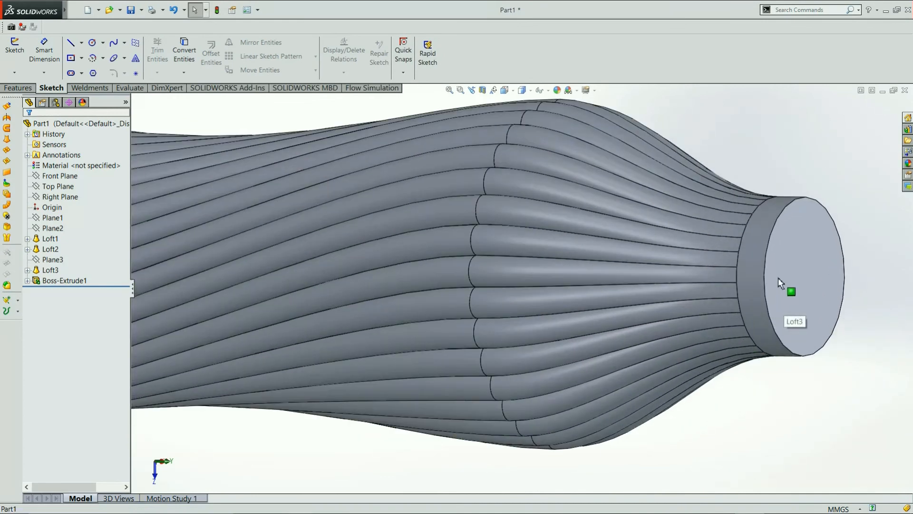
left_click(778, 278)
left_click(756, 283)
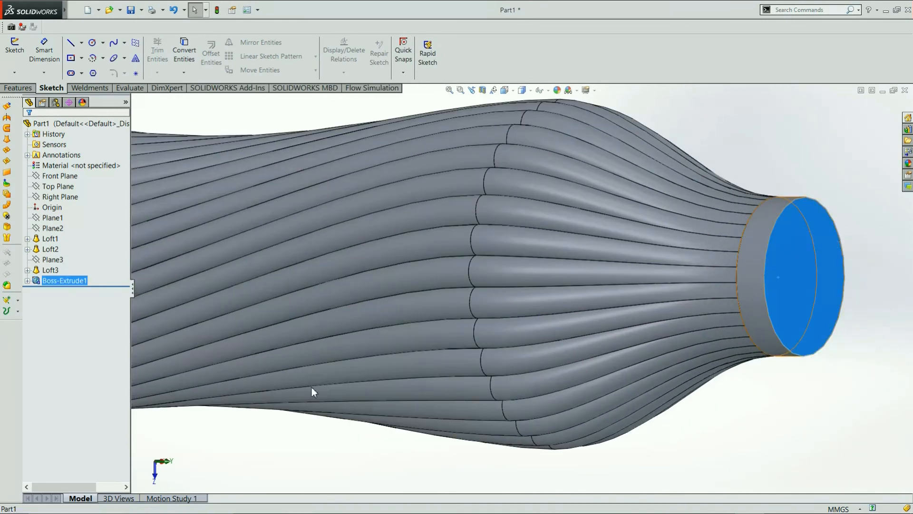
right_click(68, 284)
left_click(78, 263)
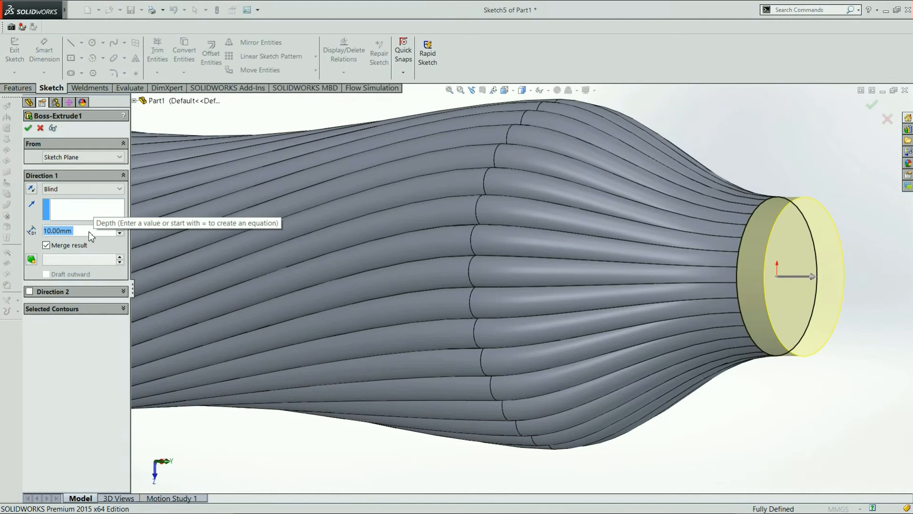
type("50")
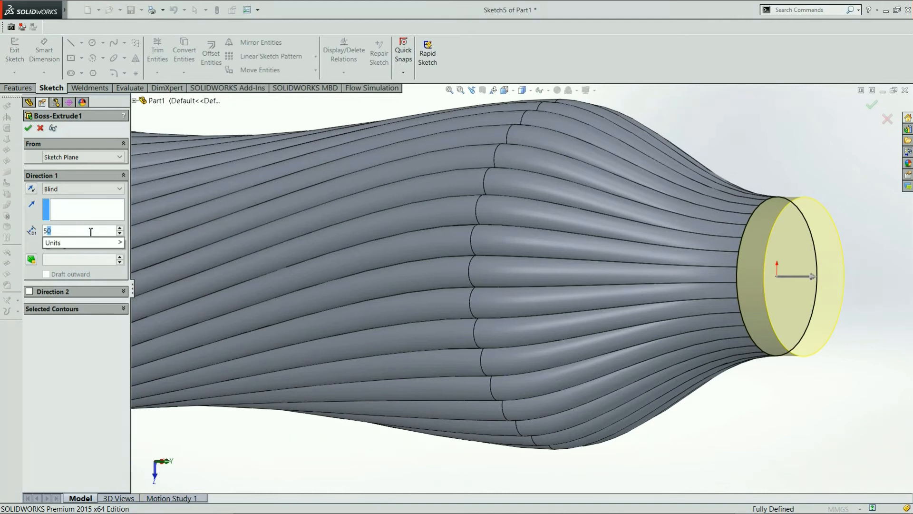
key("Return")
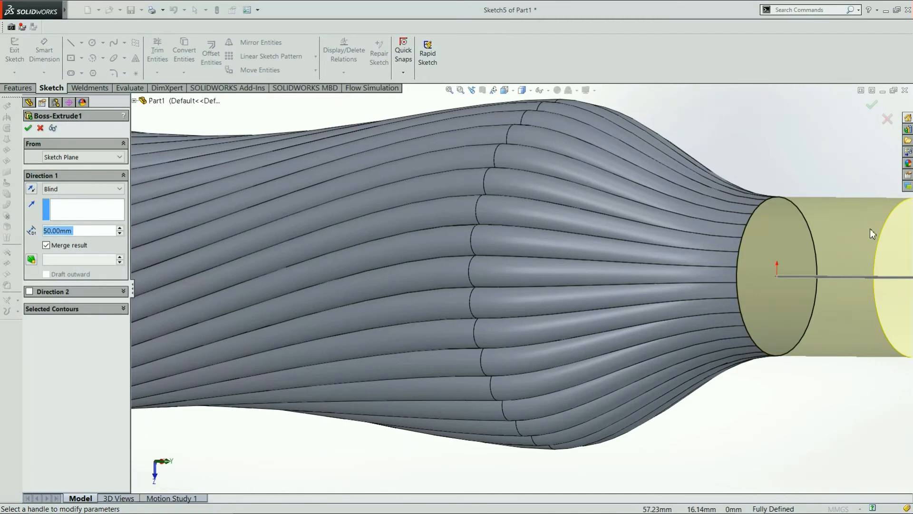
left_click(872, 105)
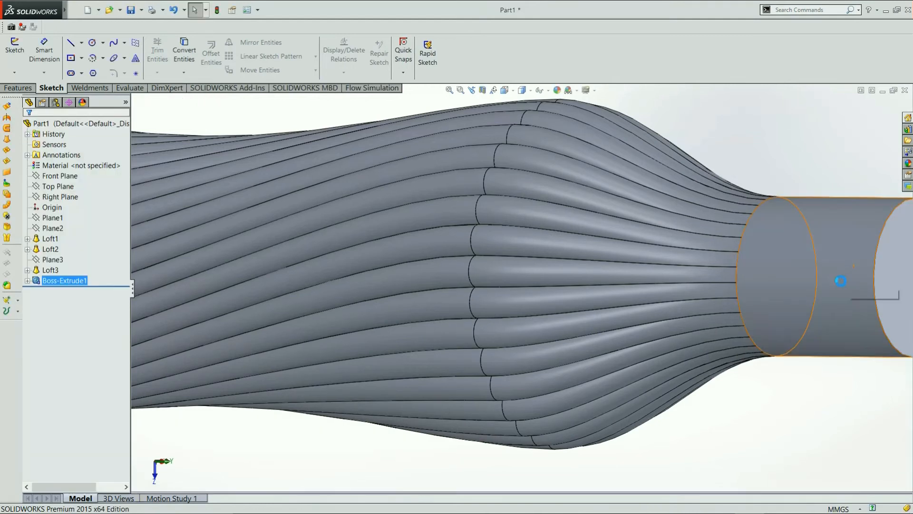
- Sketch a circle of 25 mm radius centred on the origin on the neck's end face
scroll(835, 279, "up", 3)
left_click(734, 280)
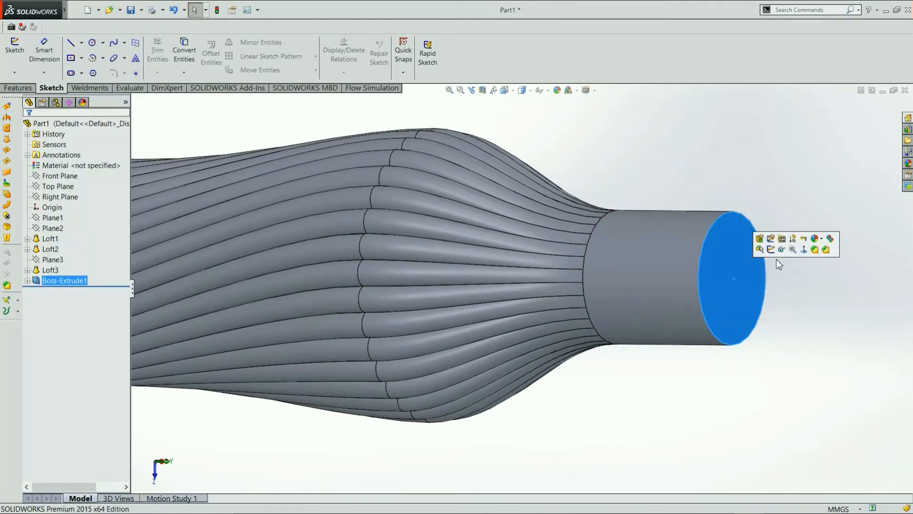
left_click(814, 250)
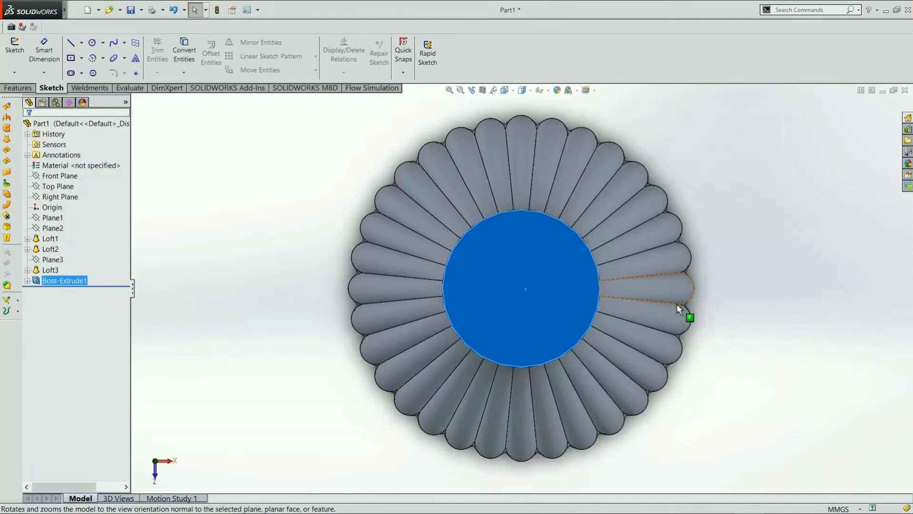
left_click(93, 44)
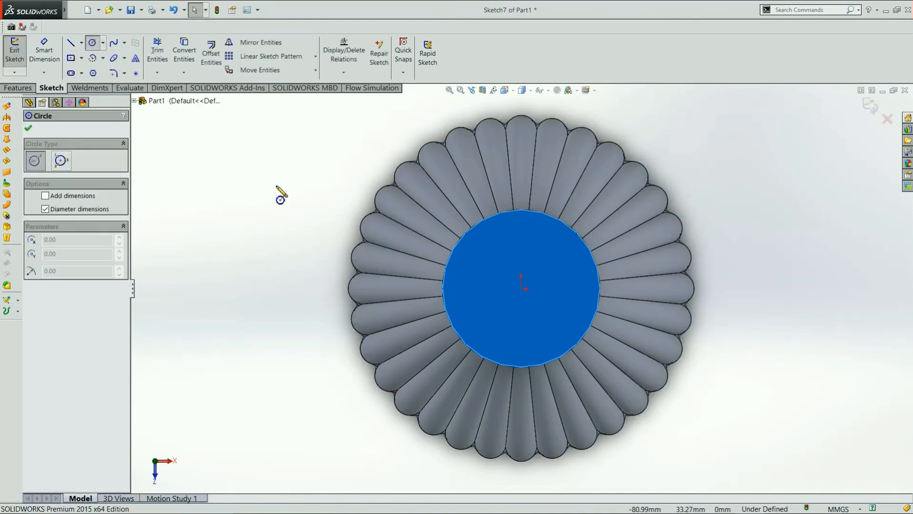
left_click(523, 290)
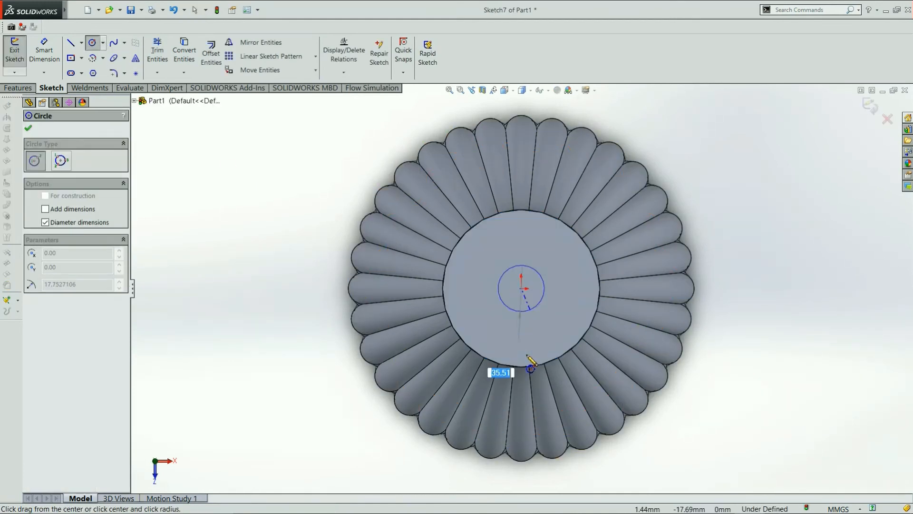
left_click(528, 372)
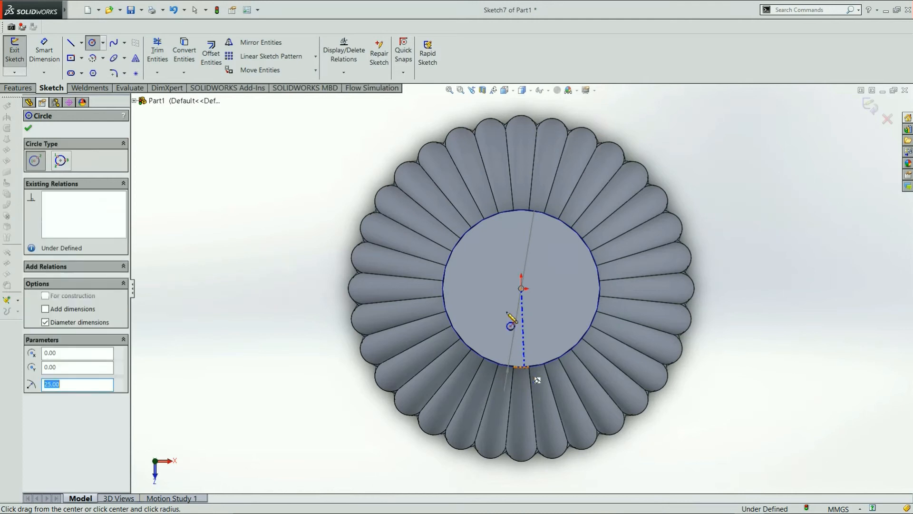
- Start a Helix/Spiral from the neck's end circle and reverse its direction so it runs back along the neck
left_click(24, 89)
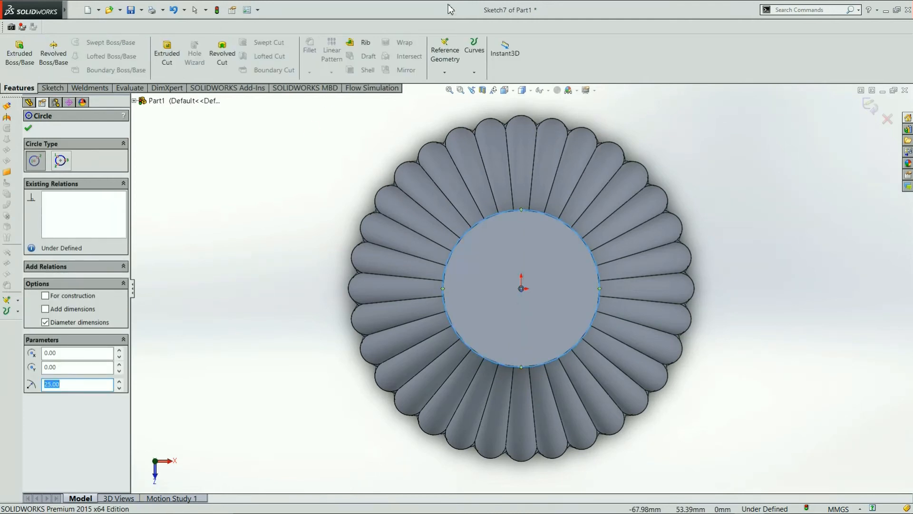
left_click(474, 50)
left_click(492, 100)
middle_click_drag(538, 268, 580, 273)
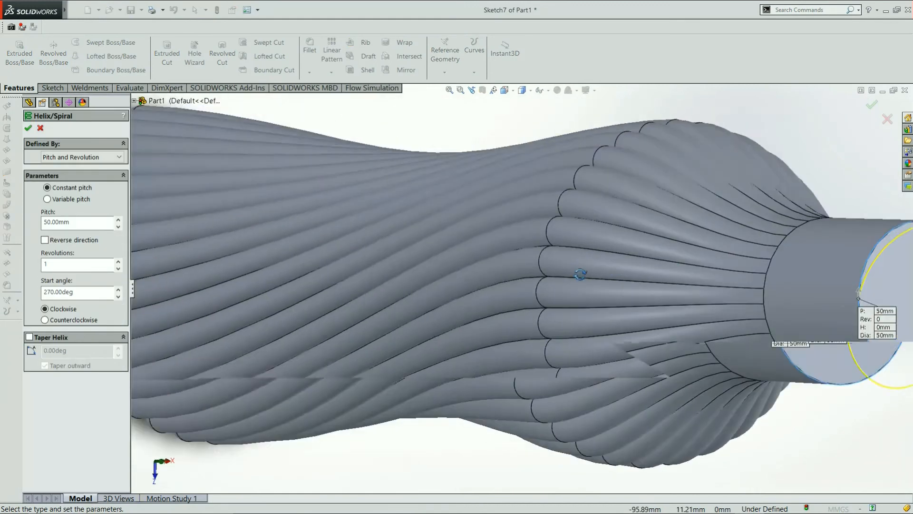
scroll(796, 265, "up", 5)
middle_click_drag(737, 302, 755, 298)
scroll(756, 300, "down", 5)
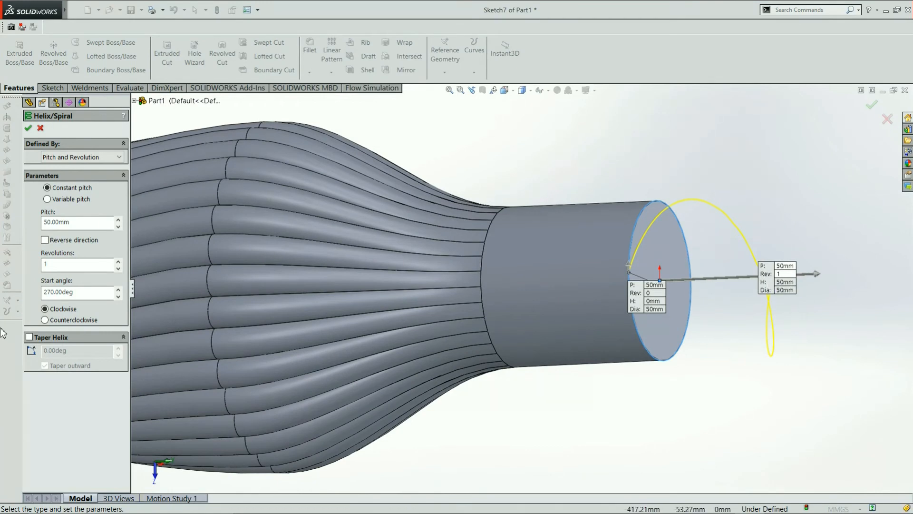
left_click(45, 240)
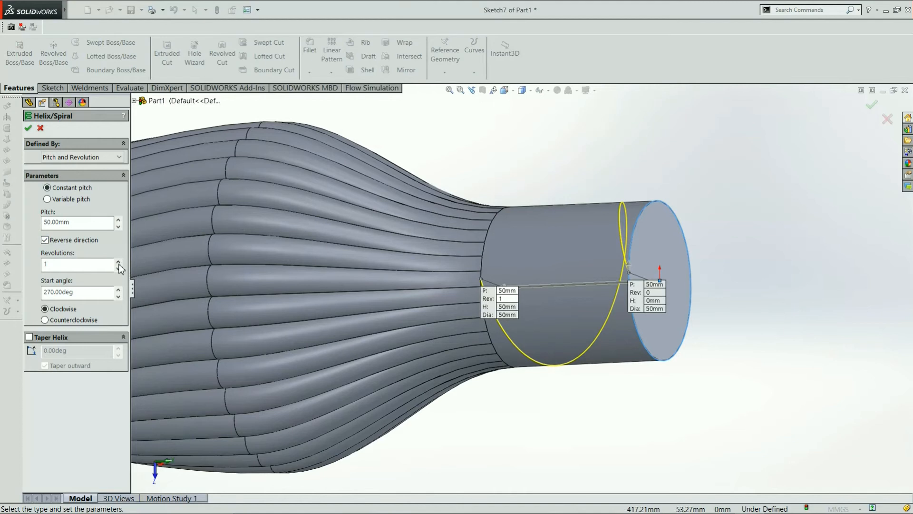
- Set the helix's constant pitch to 10 mm and its revolutions to 2
left_click(118, 227)
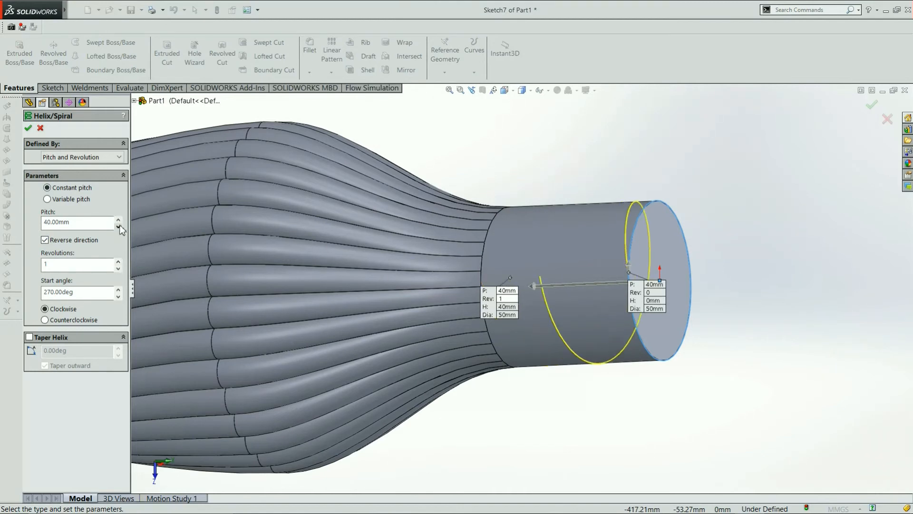
left_click(118, 261)
left_click(118, 261)
middle_click_drag(542, 289, 522, 261)
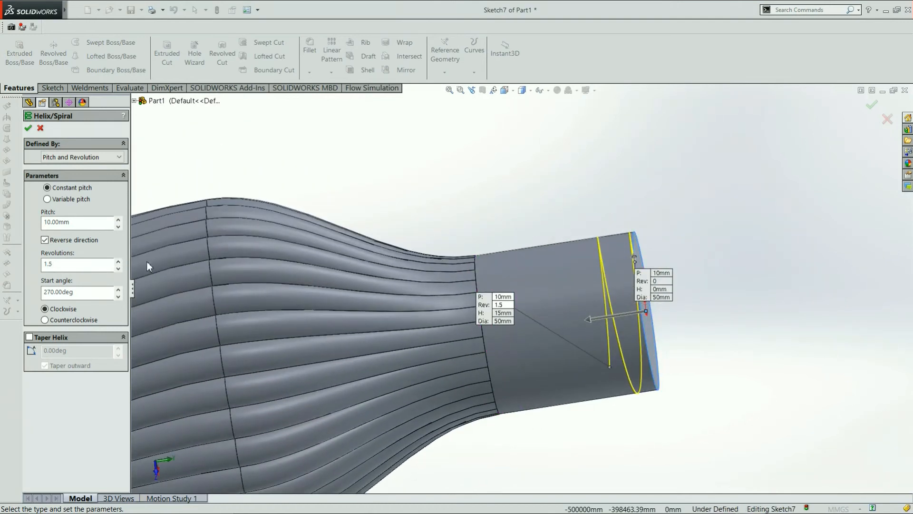
left_click(118, 261)
left_click(118, 262)
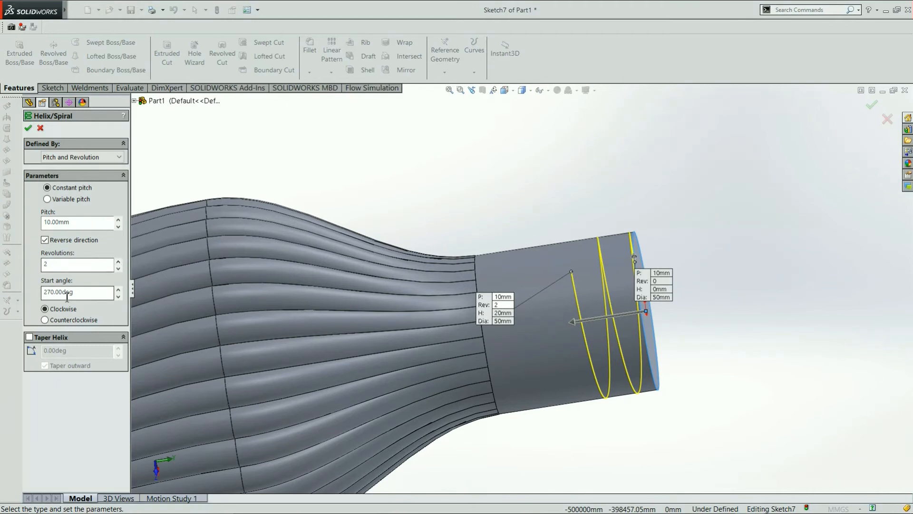
- Finish the helix around the neck with the current pitch, revolution and start-angle settings
left_click(28, 129)
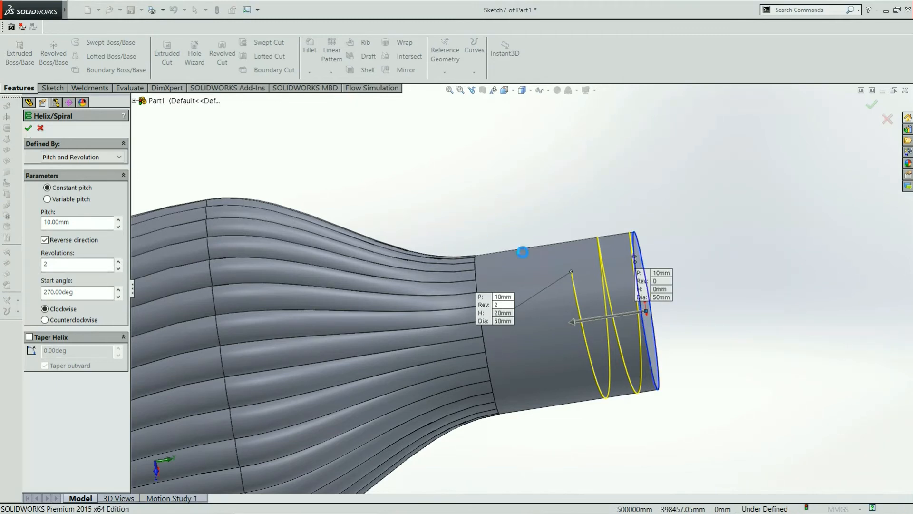
middle_click_drag(721, 247, 680, 215)
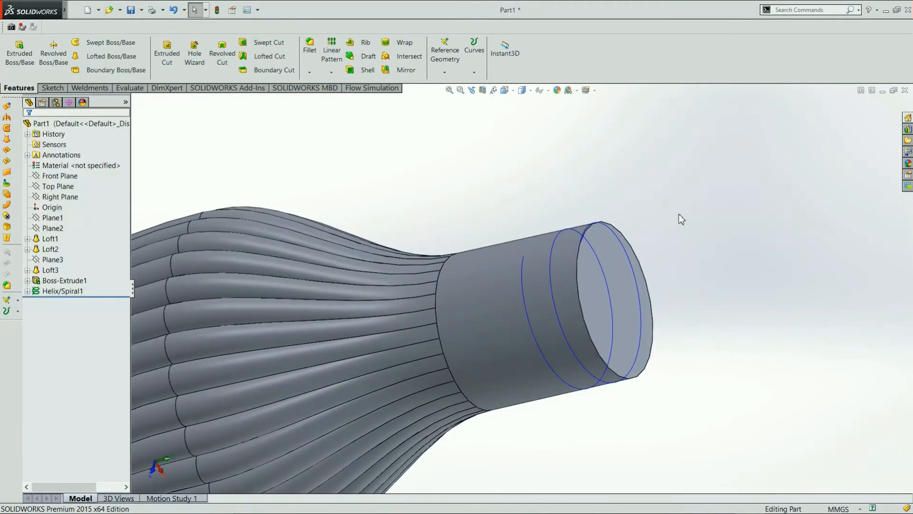
middle_click_drag(669, 291, 661, 301)
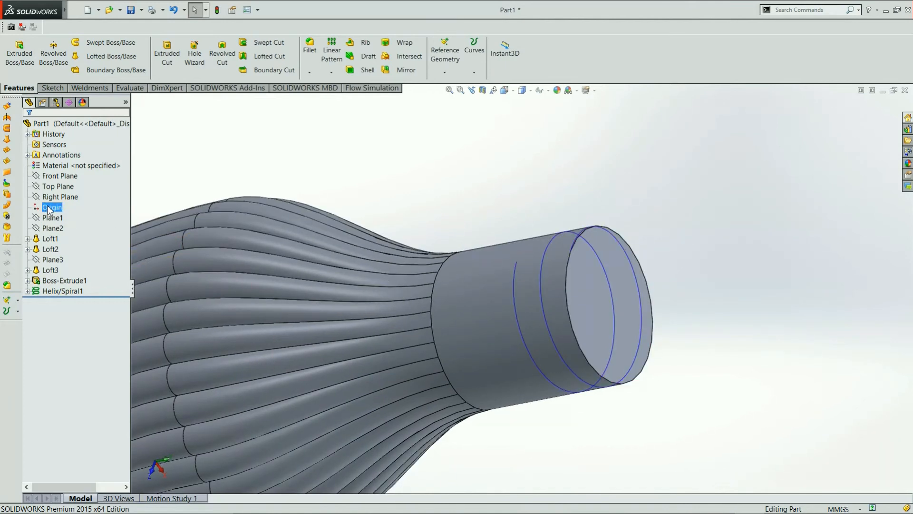
- Sketch a small closed triangle on the Front Plane across the neck's rim at the helix start, with its tip outward at about X -25.8, Y 420
left_click(60, 176)
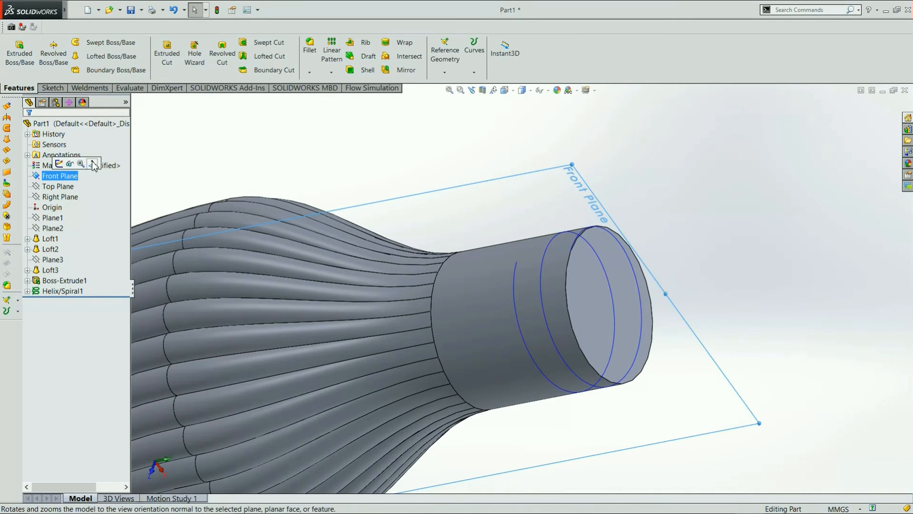
left_click(94, 165)
scroll(560, 109, "down", 3)
scroll(455, 215, "down", 6)
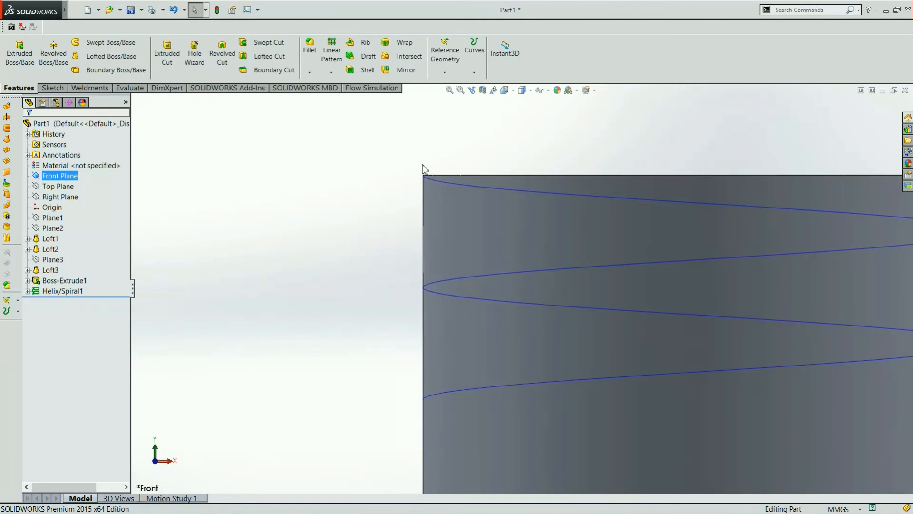
left_click(53, 90)
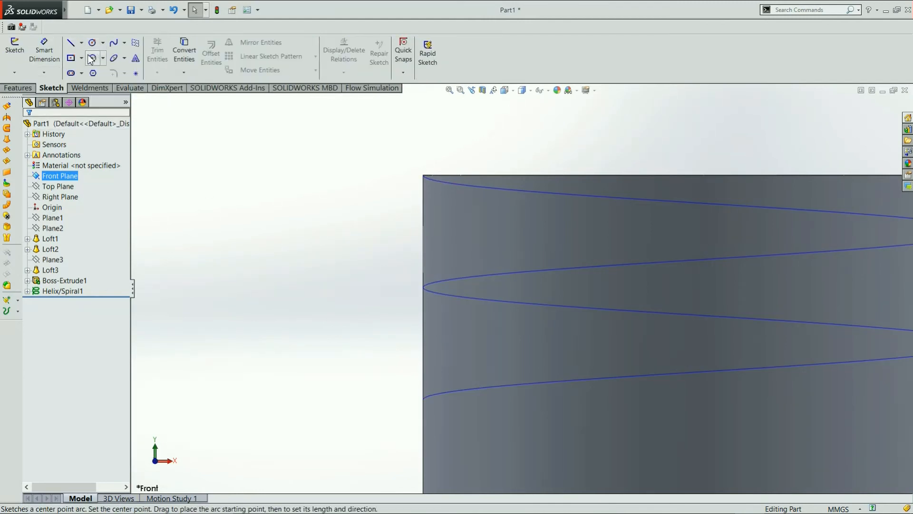
left_click(71, 43)
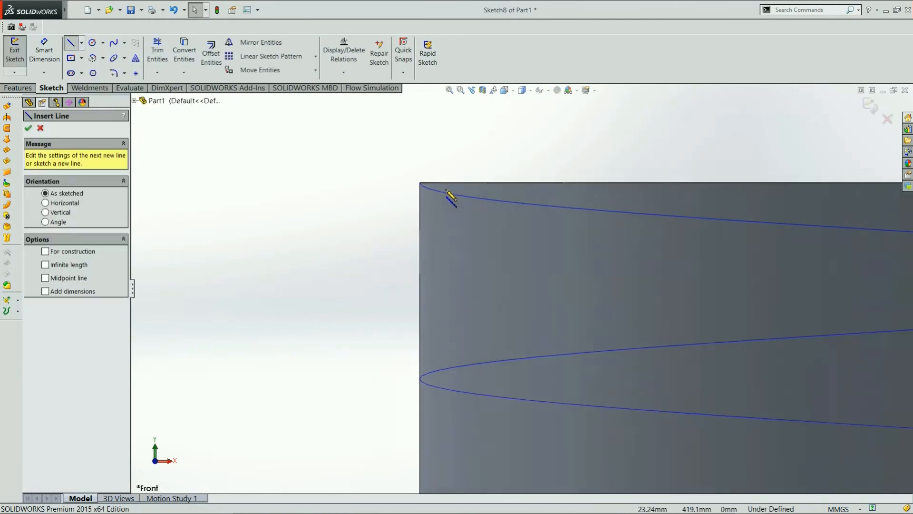
left_click(416, 224)
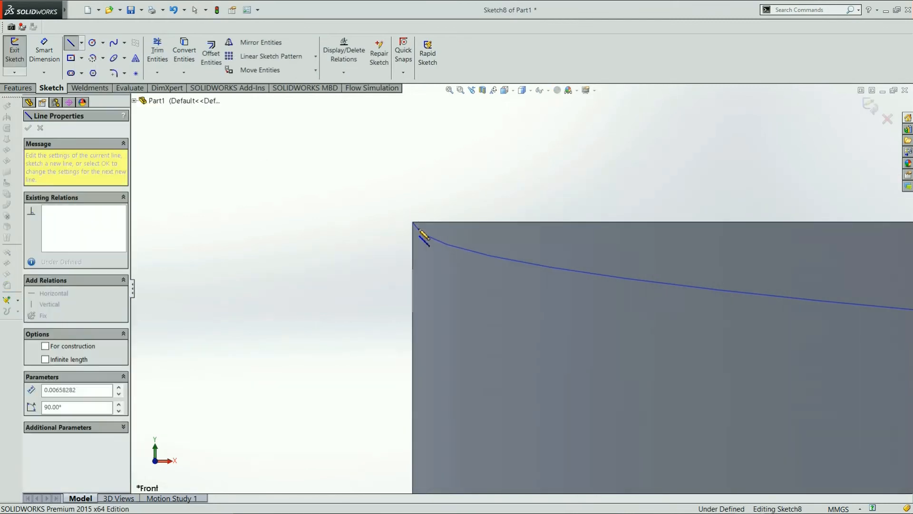
left_click(420, 246)
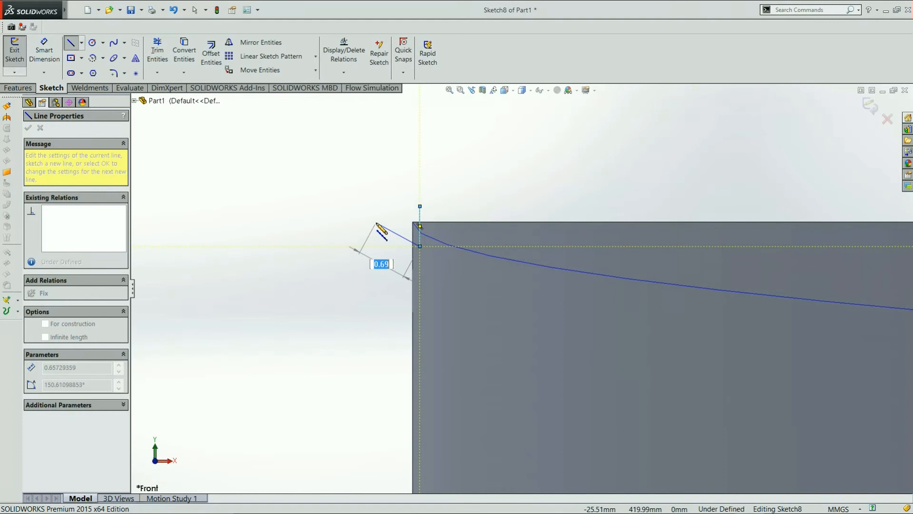
left_click(420, 207)
left_click(419, 246)
key("Escape")
left_click_drag(376, 222, 353, 224)
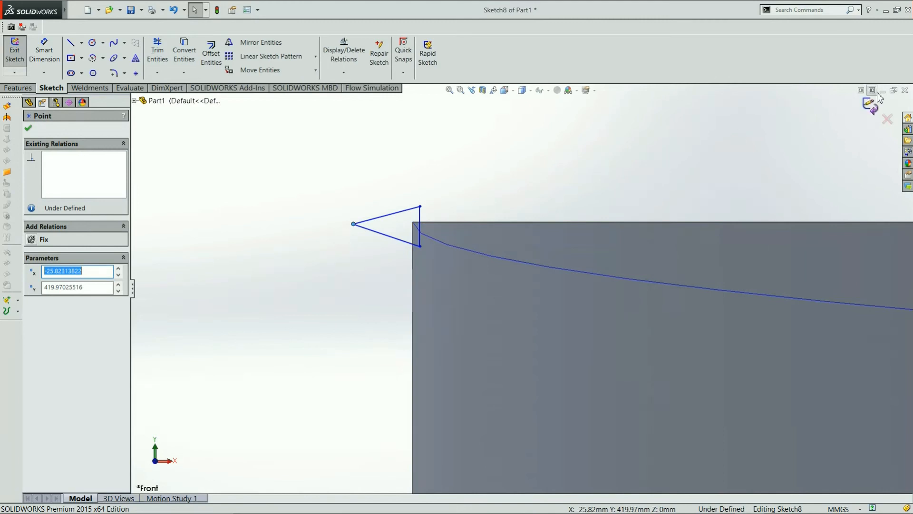
left_click(871, 107)
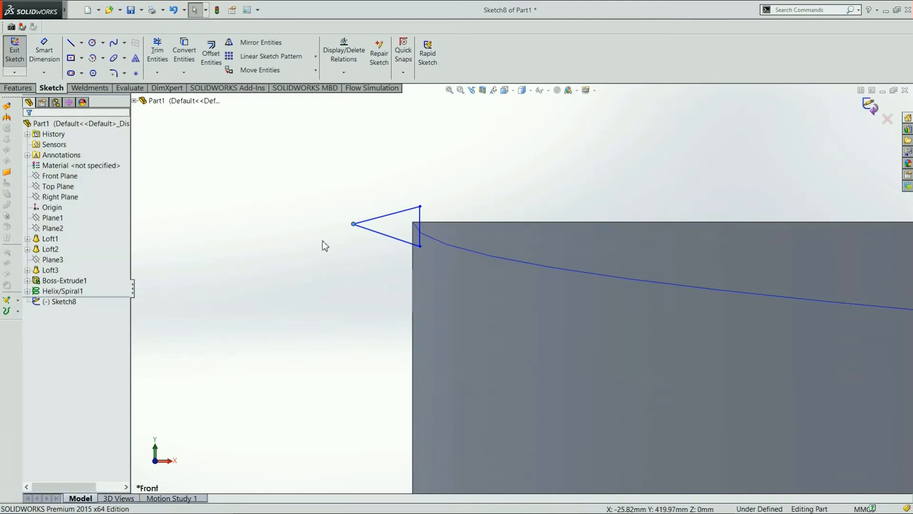
- Sweep the triangle profile along the helix as a boss to form the neck thread
left_click(18, 88)
left_click(110, 42)
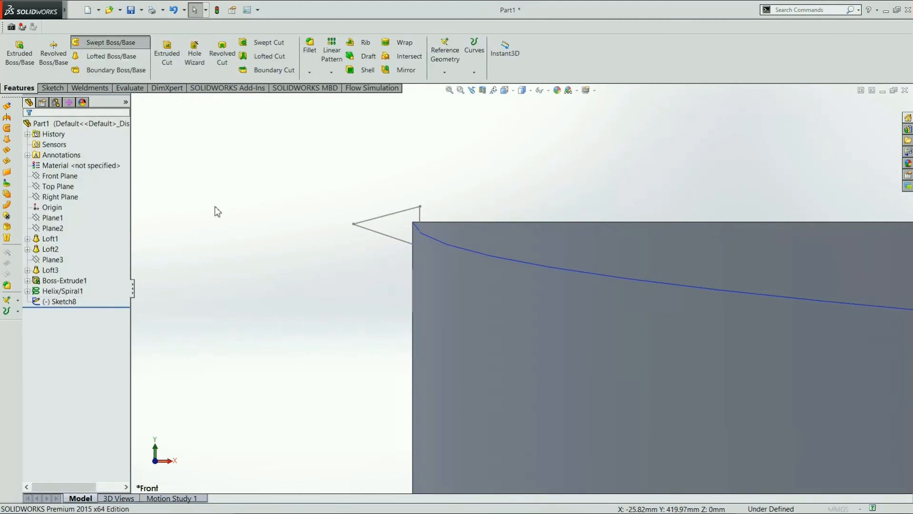
left_click(380, 216)
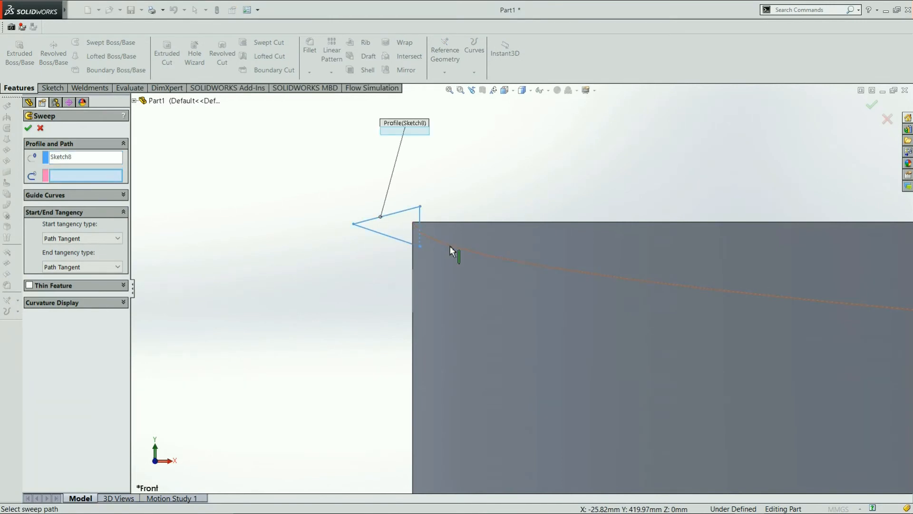
left_click(451, 272)
scroll(490, 353, "up", 5)
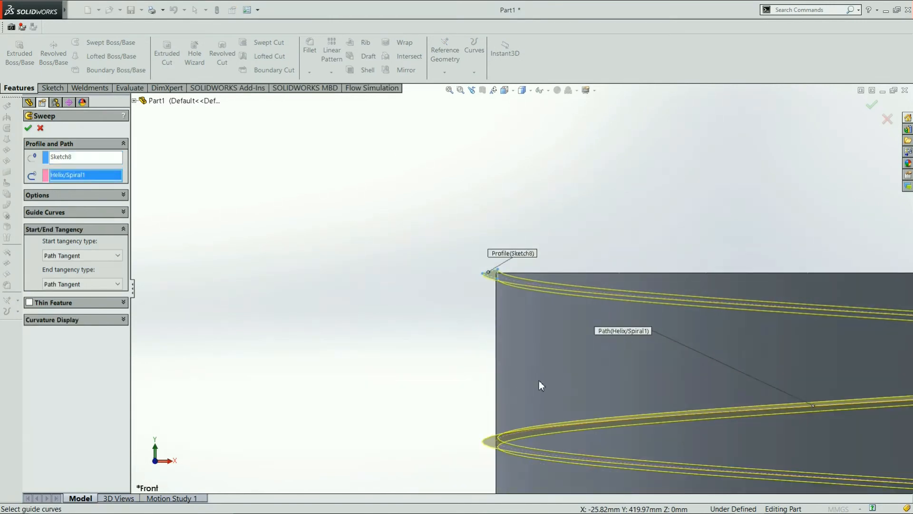
scroll(649, 345, "up", 3)
left_click(871, 105)
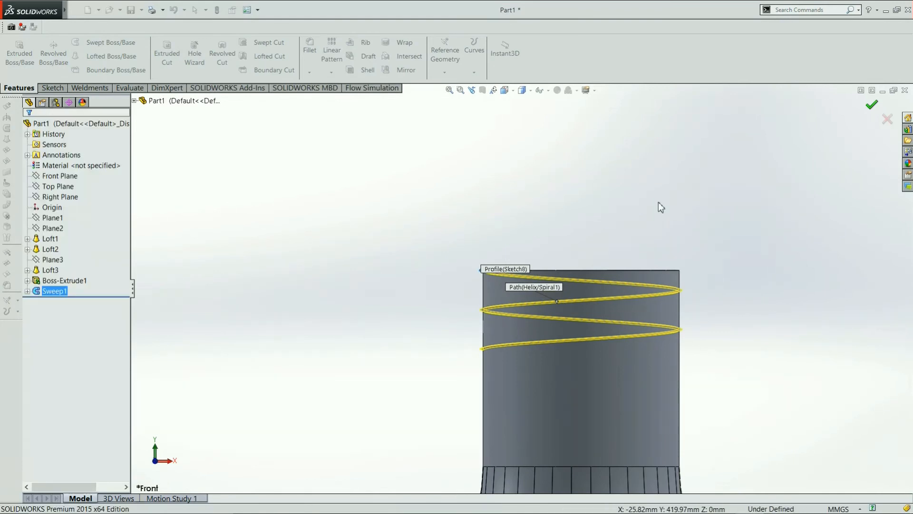
- Open a sketch with the Circle tool on the neck's flat end face
middle_click_drag(662, 205, 656, 264)
scroll(523, 265, "down", 2)
scroll(402, 259, "down", 6)
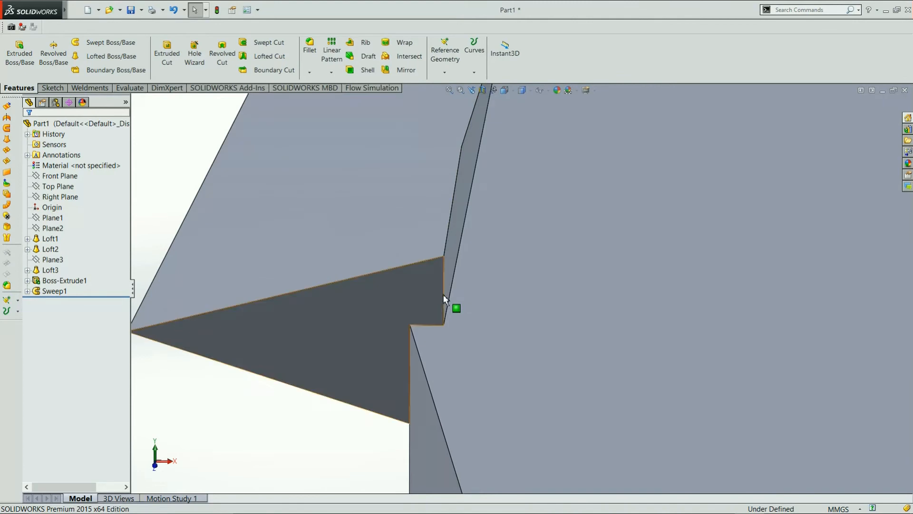
scroll(443, 294, "down", 2)
middle_click_drag(498, 288, 656, 238)
left_click(650, 234)
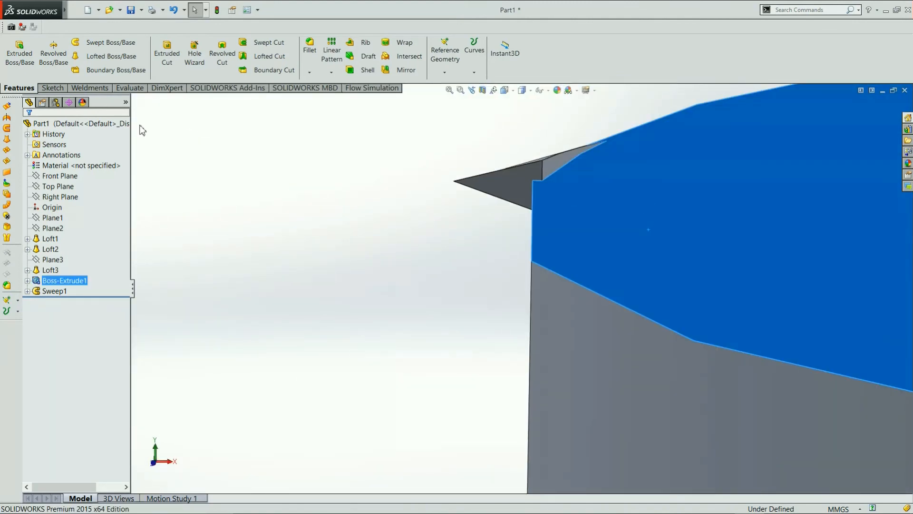
left_click(52, 88)
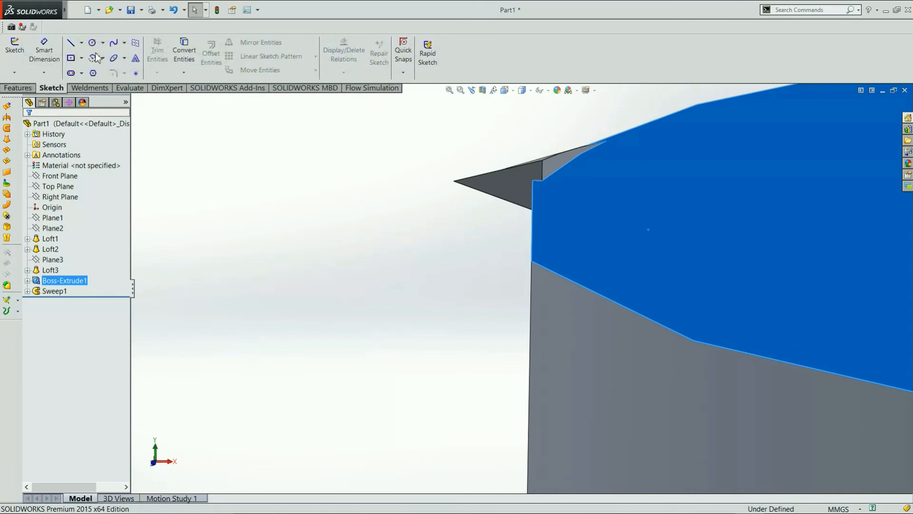
left_click(94, 44)
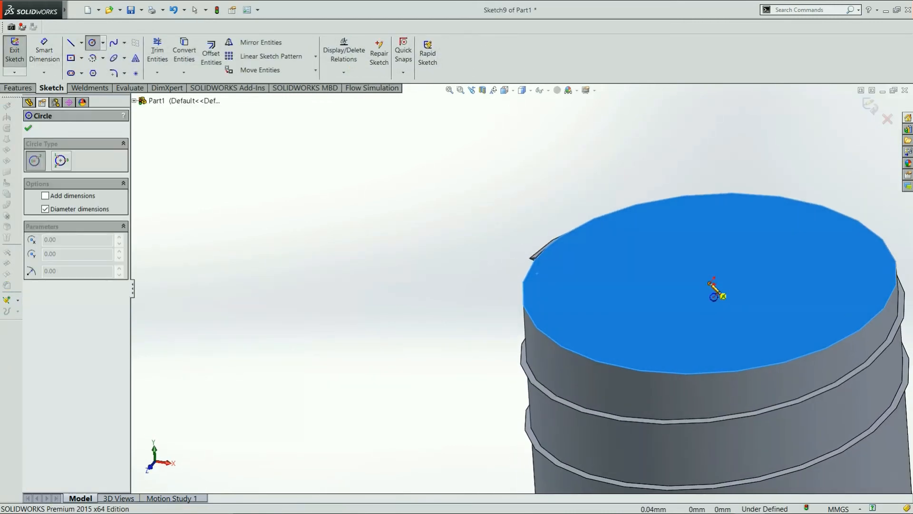
left_click(712, 283)
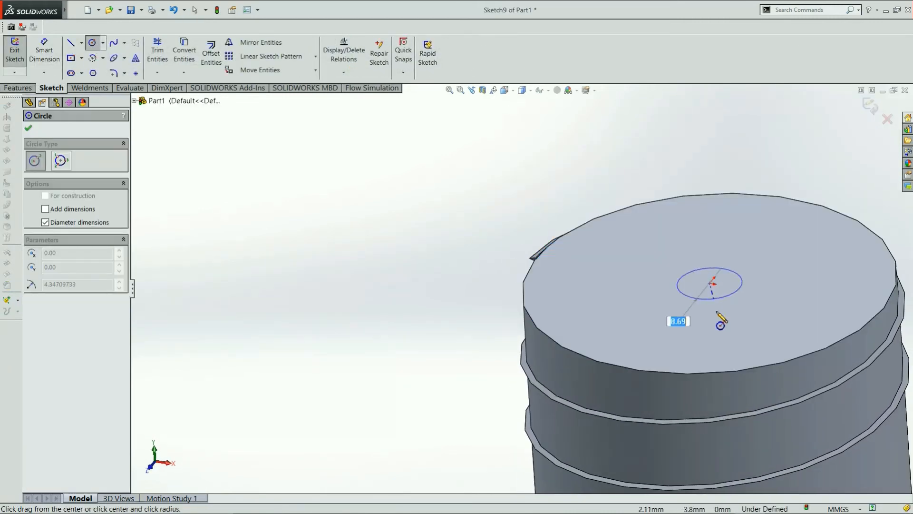
left_click(727, 386)
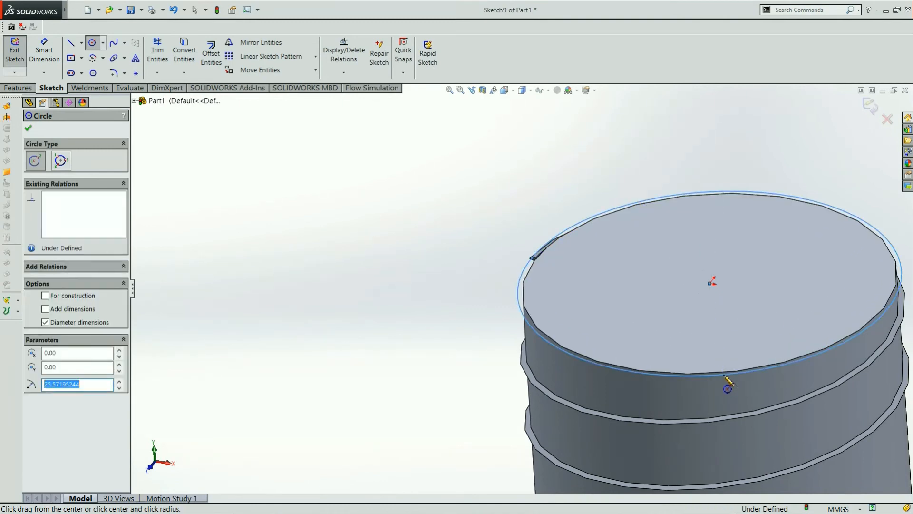
key("Escape")
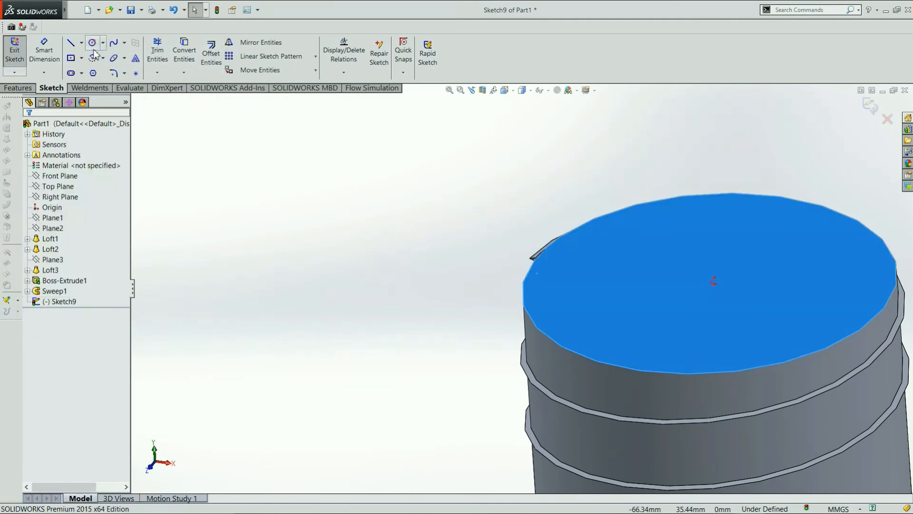
left_click(93, 43)
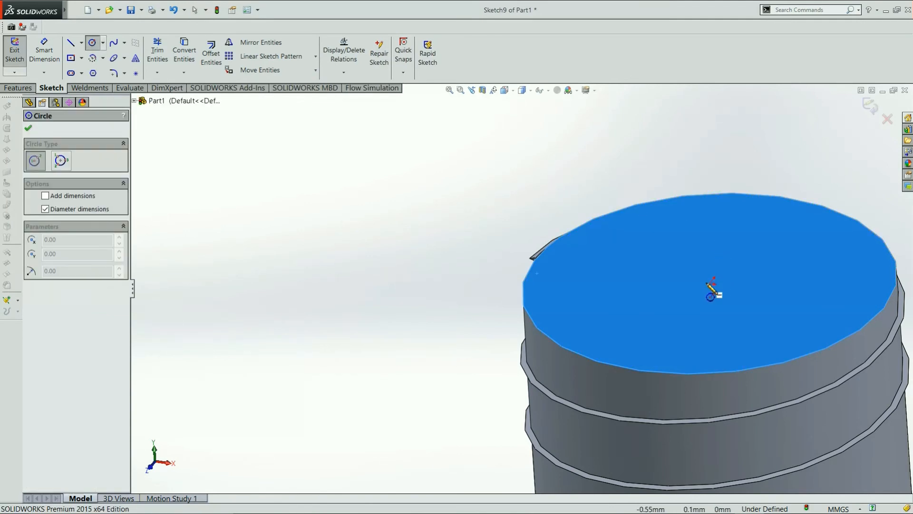
left_click(713, 282)
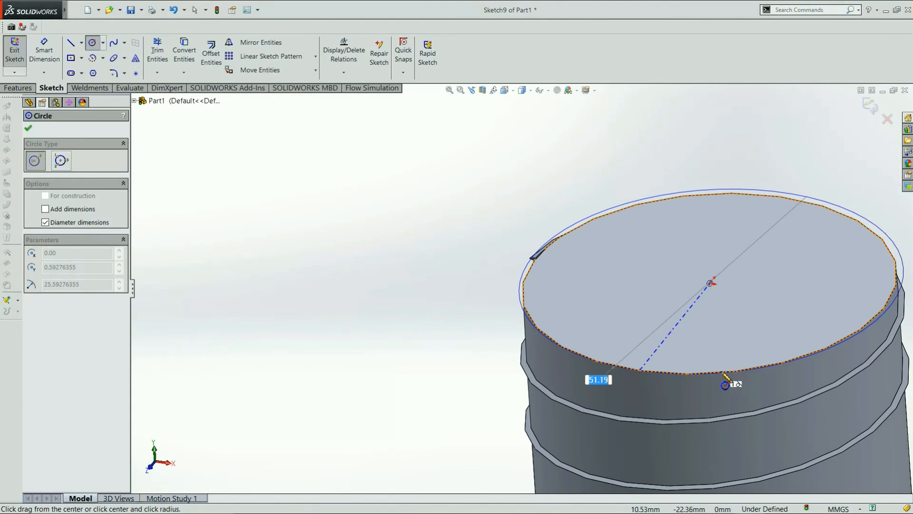
key("Escape")
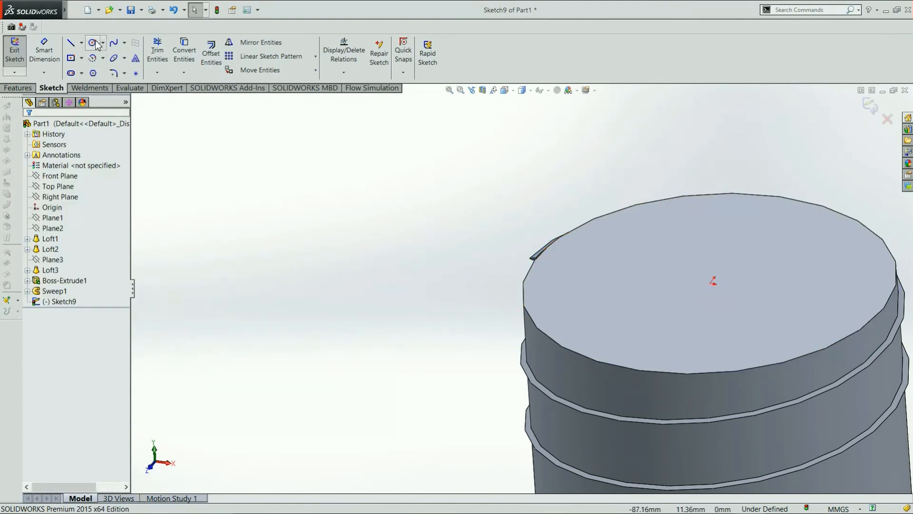
- Draw a circle of 25 mm radius centred on the origin, matching the neck's outer edge
left_click(92, 42)
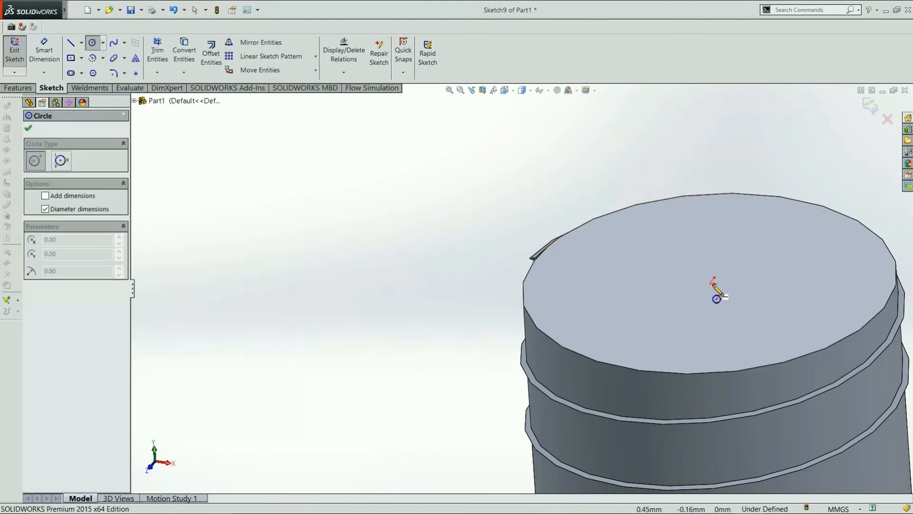
left_click(710, 283)
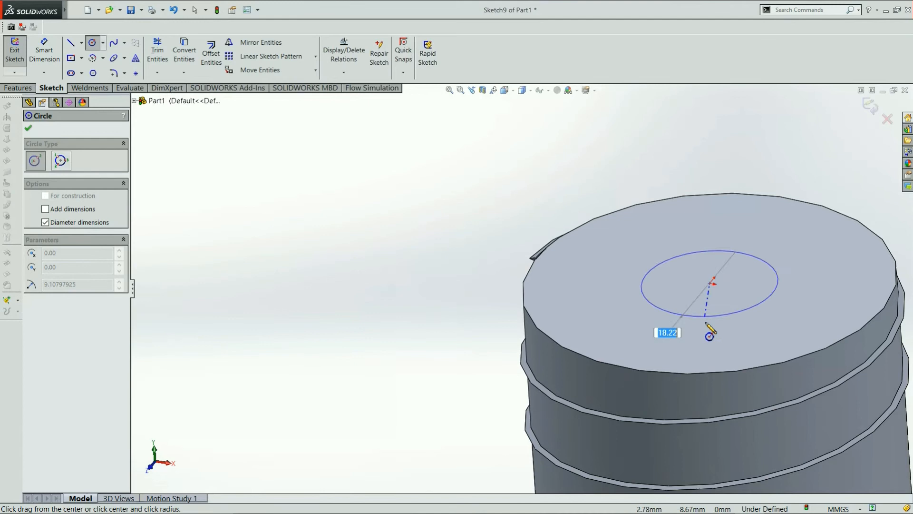
left_click(731, 383)
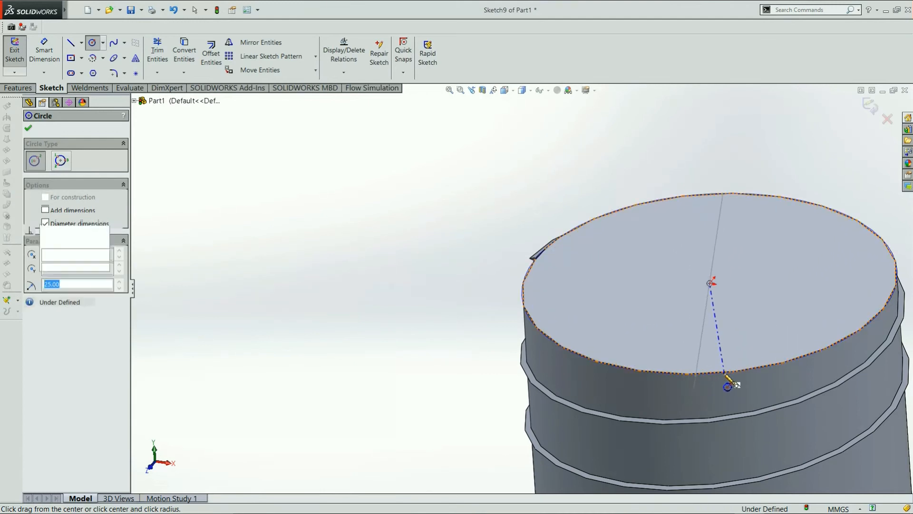
- Extrude the end-face circle 2 mm blind, merged with the neck
left_click(17, 88)
left_click(19, 52)
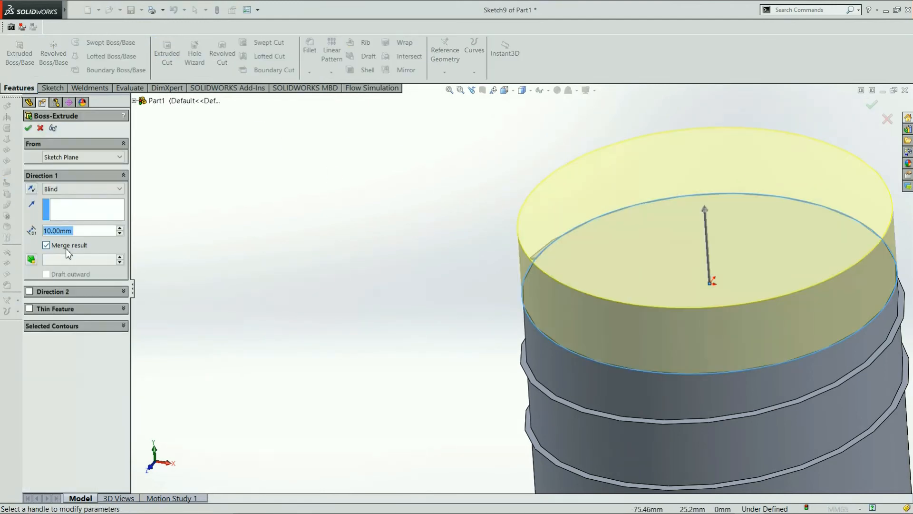
type("2")
key("Return")
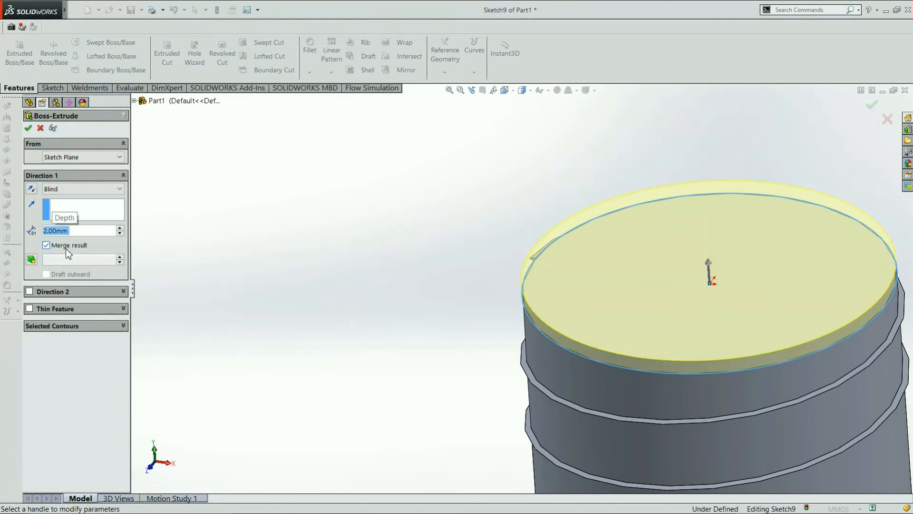
left_click(30, 130)
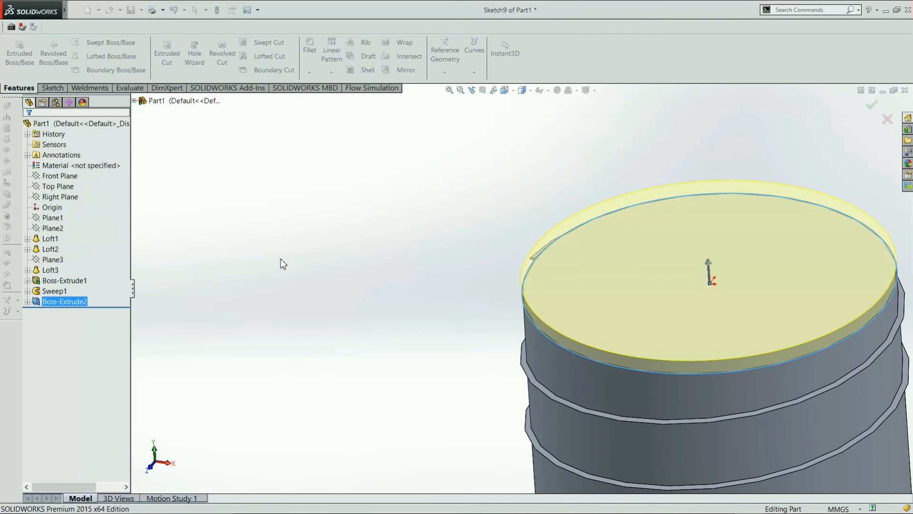
- Edit the neck's first extrusion and set its blind depth to 30 mm
scroll(463, 306, "up", 5)
scroll(517, 313, "up", 3)
middle_click_drag(630, 310, 624, 292)
mouse_move(568, 309)
middle_mouse_down()
mouse_move(632, 327)
mouse_move(573, 305)
middle_mouse_up()
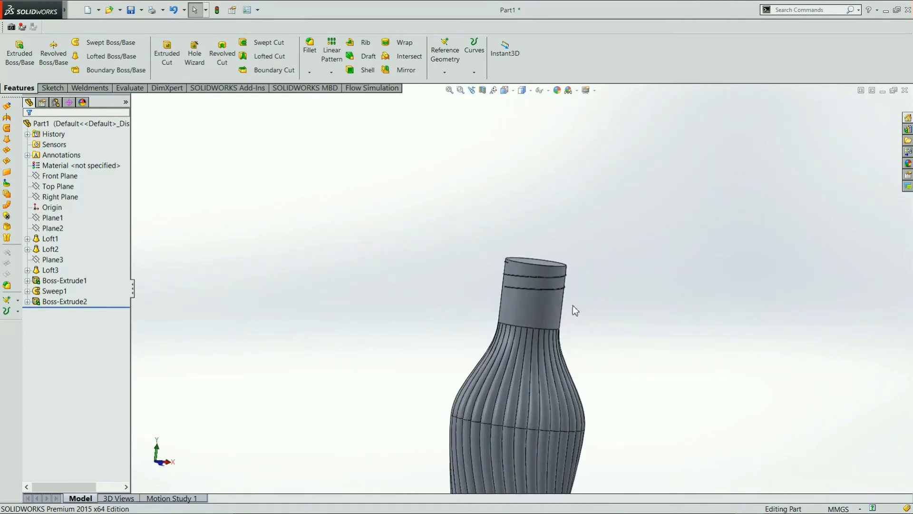
left_click(537, 314)
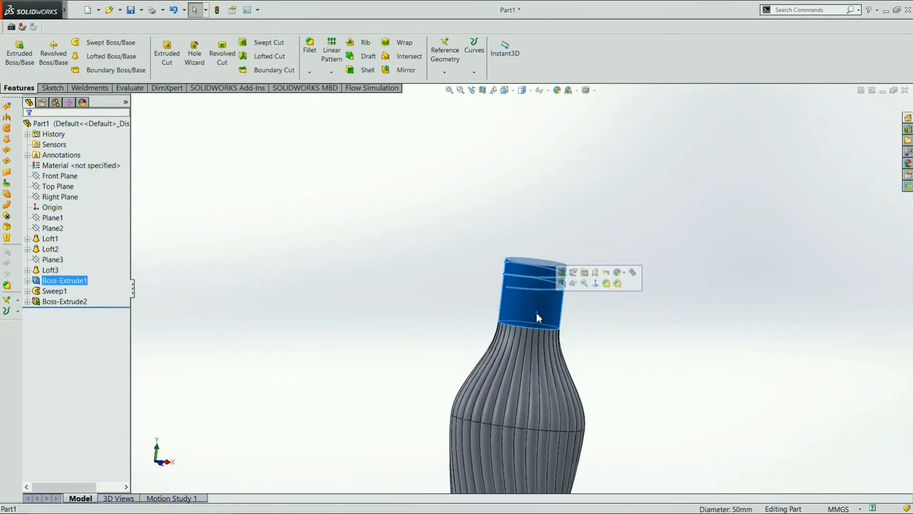
right_click(74, 284)
left_click(81, 261)
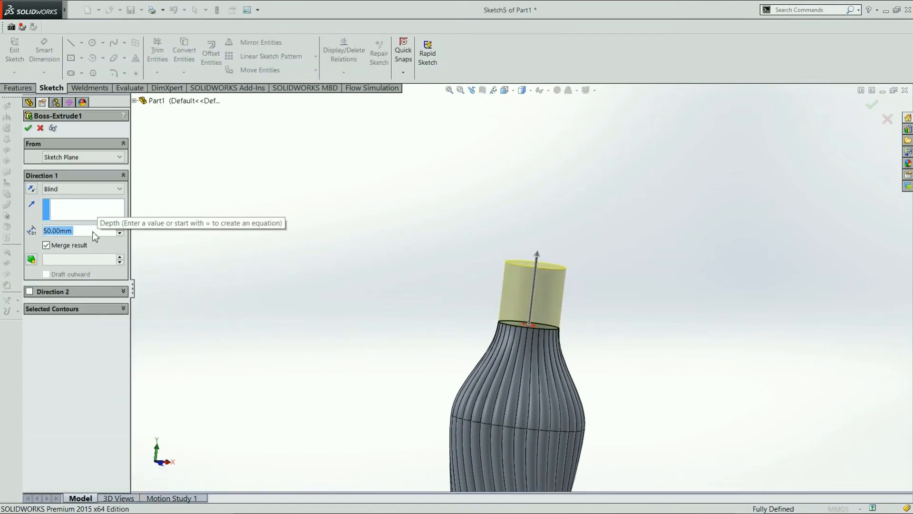
scroll(92, 231, "down", 2)
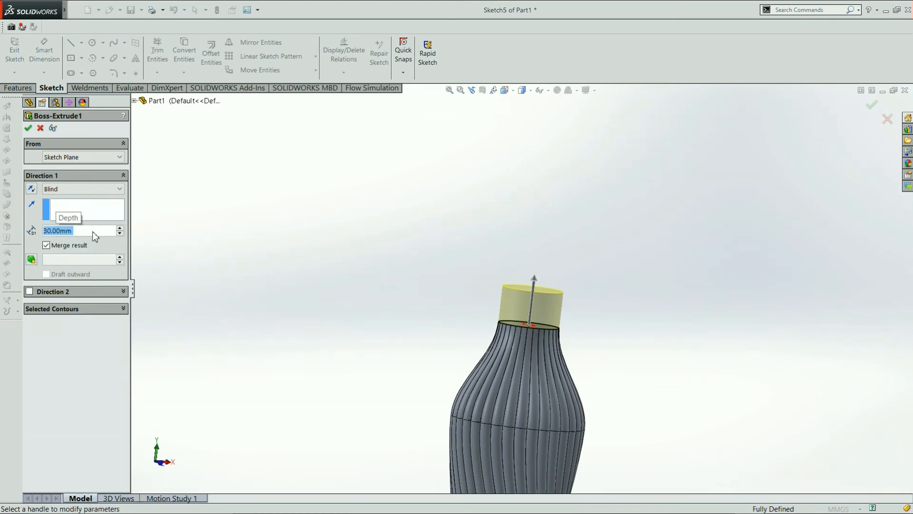
left_click(28, 129)
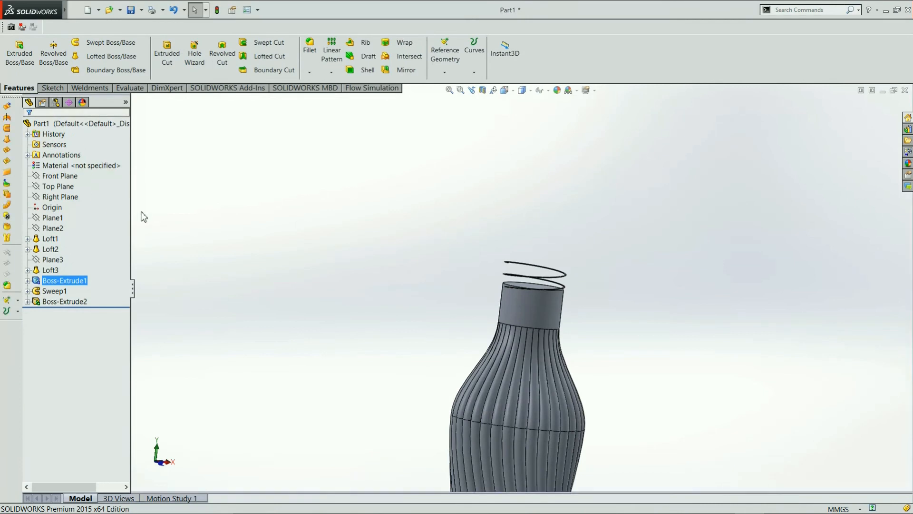
scroll(575, 273, "down", 5)
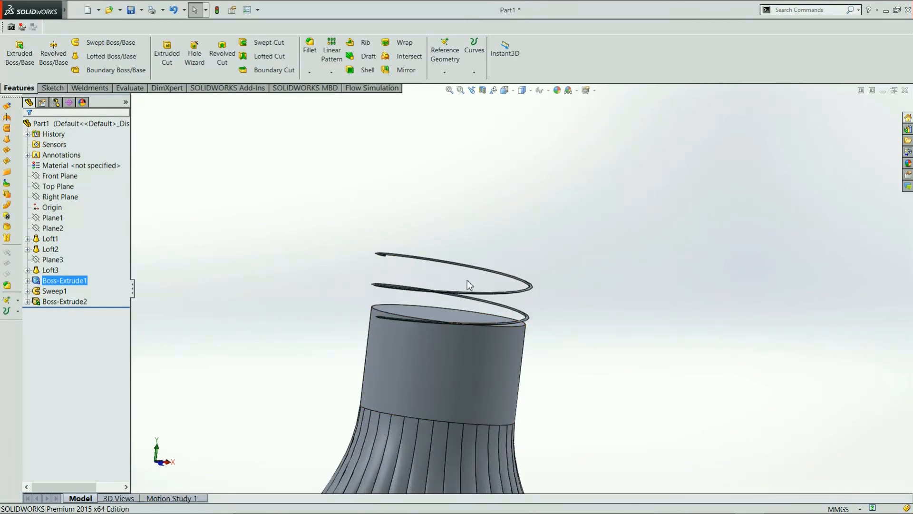
mouse_move(692, 508)
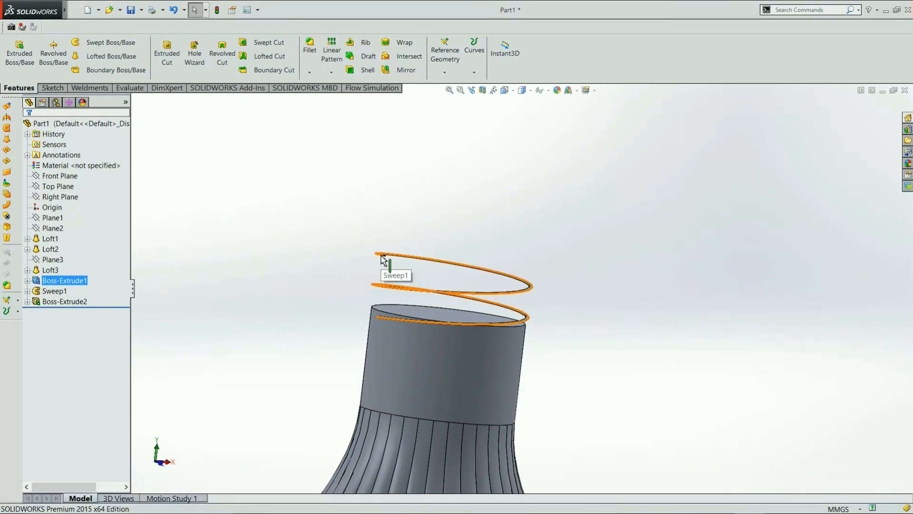
left_click(53, 291)
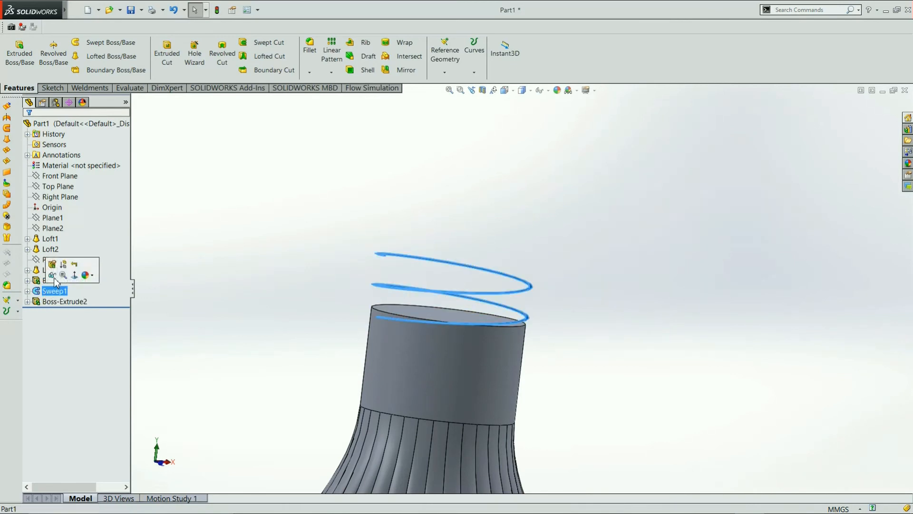
left_click(54, 266)
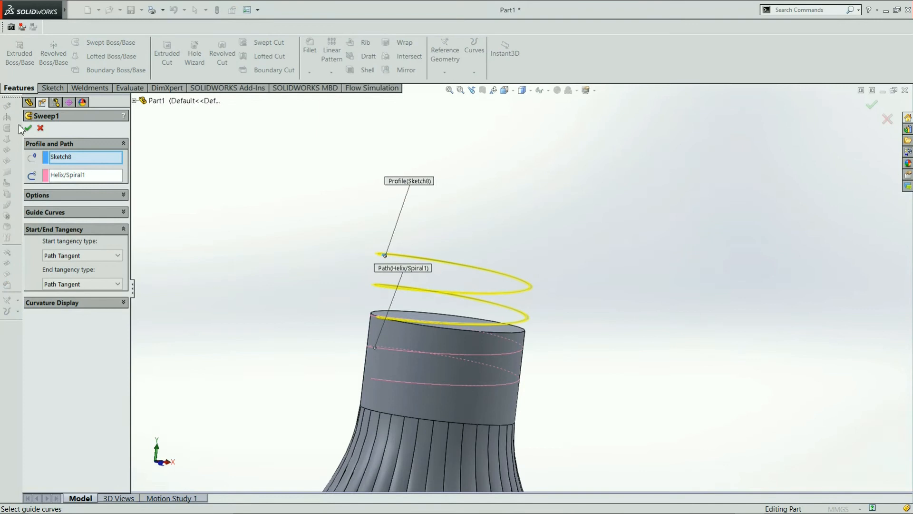
left_click(42, 128)
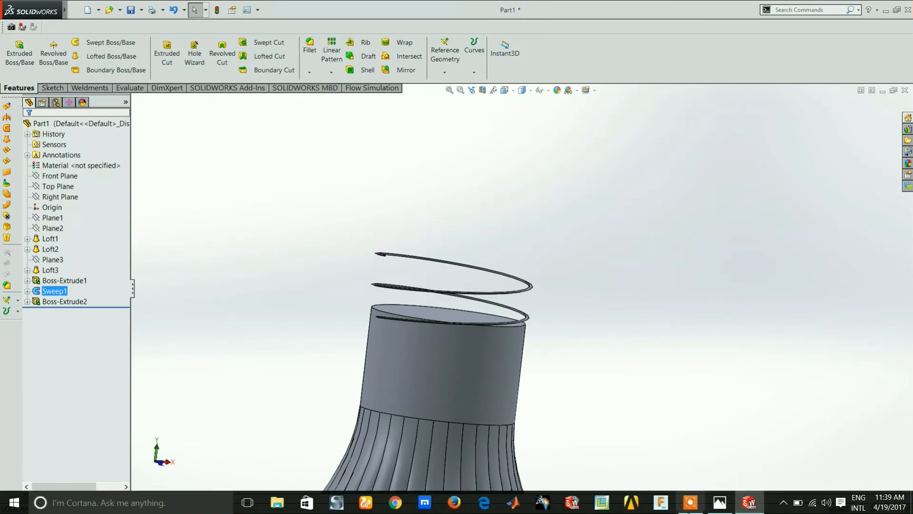
left_click(690, 502)
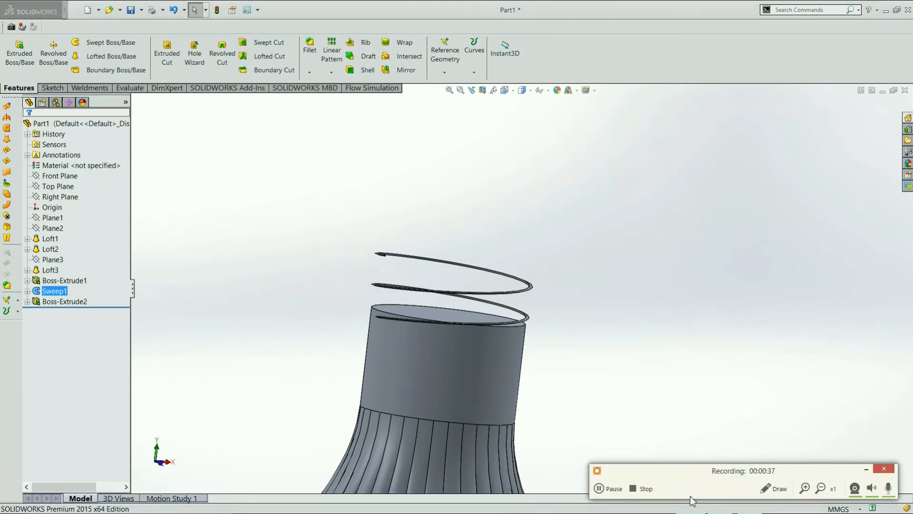
left_click(612, 489)
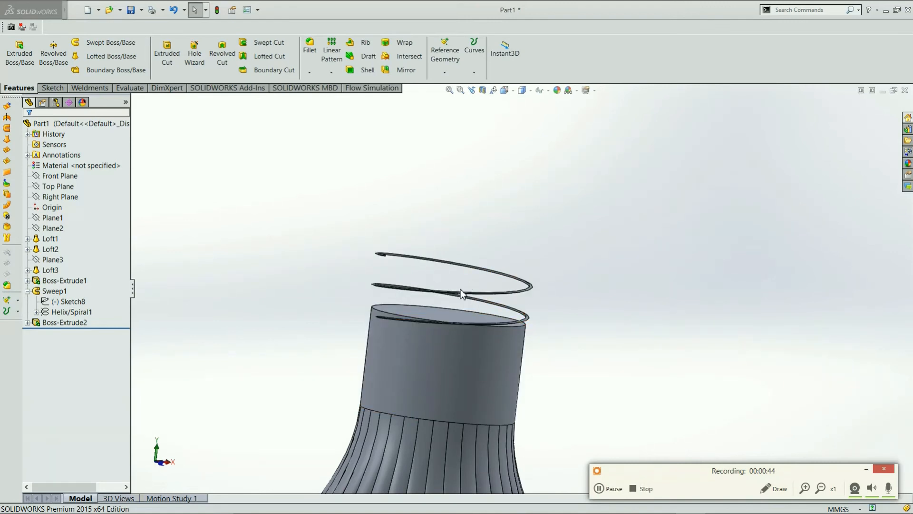
- Open the thread sweep's triangle profile sketch for editing, with the view normal to its plane
middle_click_drag(476, 316, 475, 301)
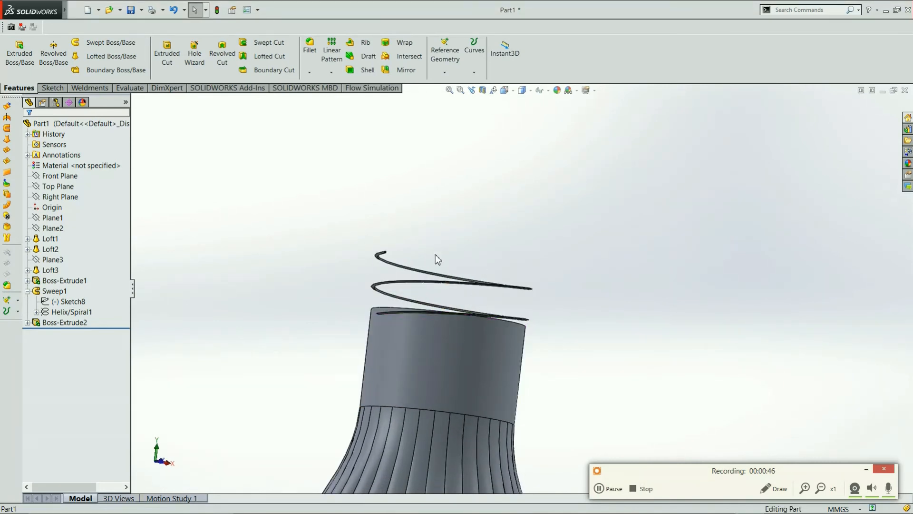
left_click(401, 356)
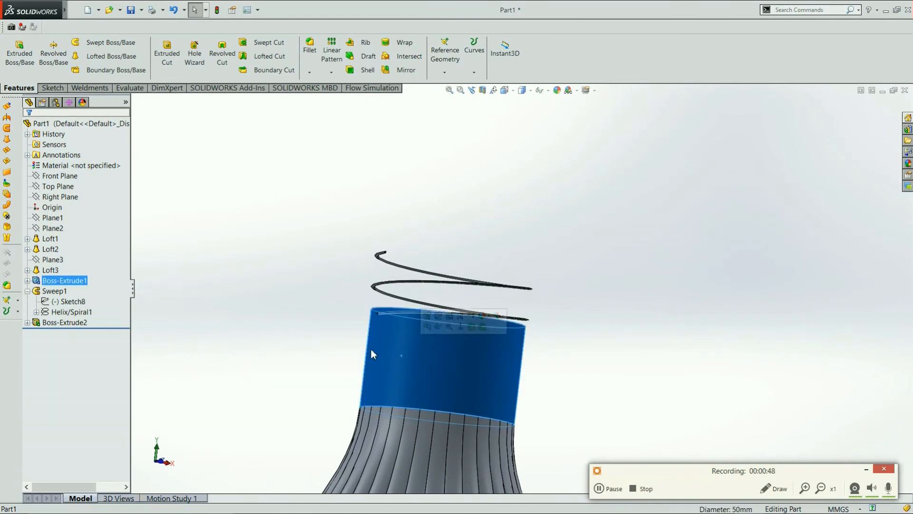
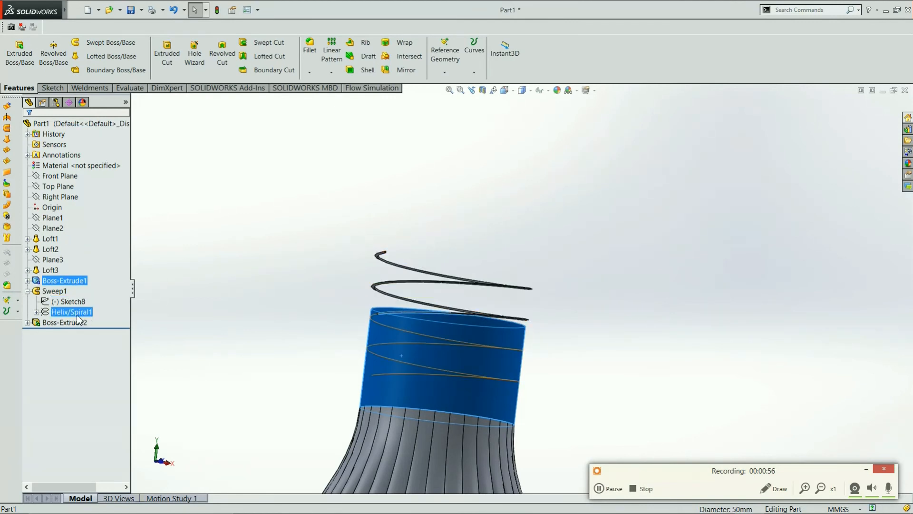
middle_click_drag(419, 290, 398, 308)
left_click(446, 293)
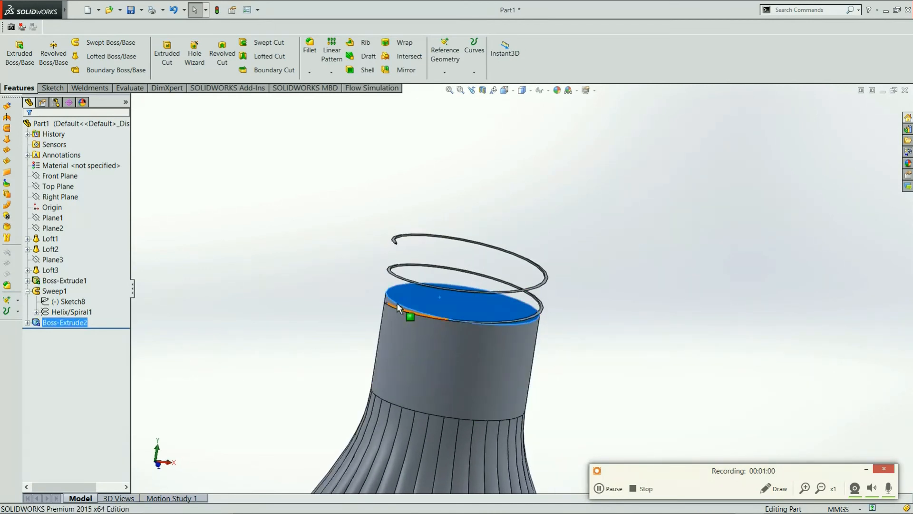
left_click(79, 303)
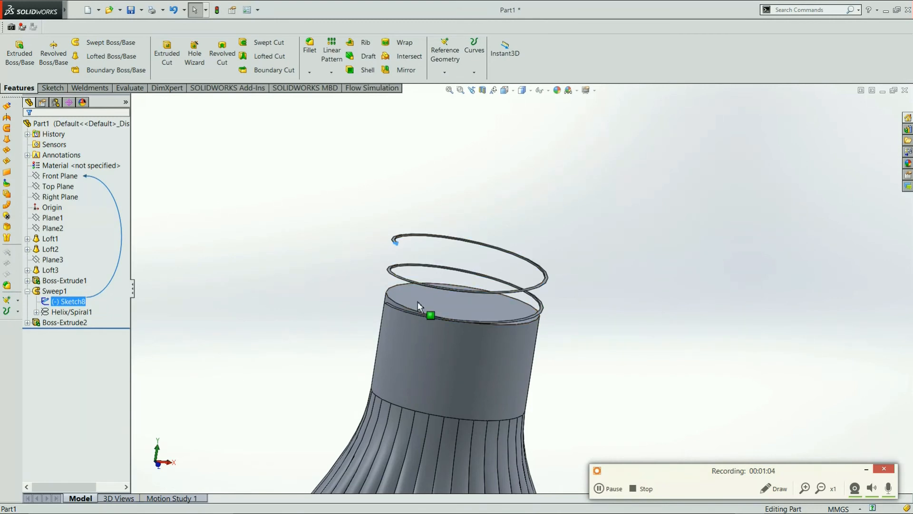
middle_click_drag(464, 258, 424, 230)
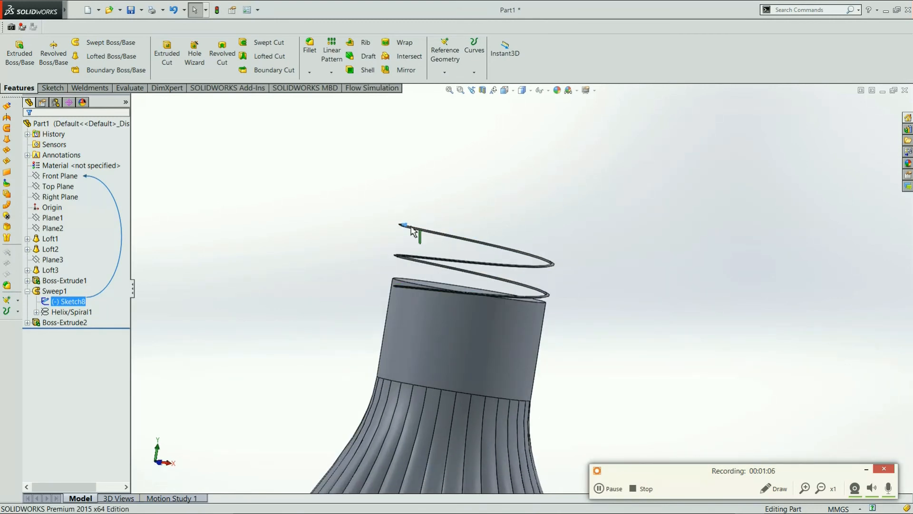
right_click(71, 302)
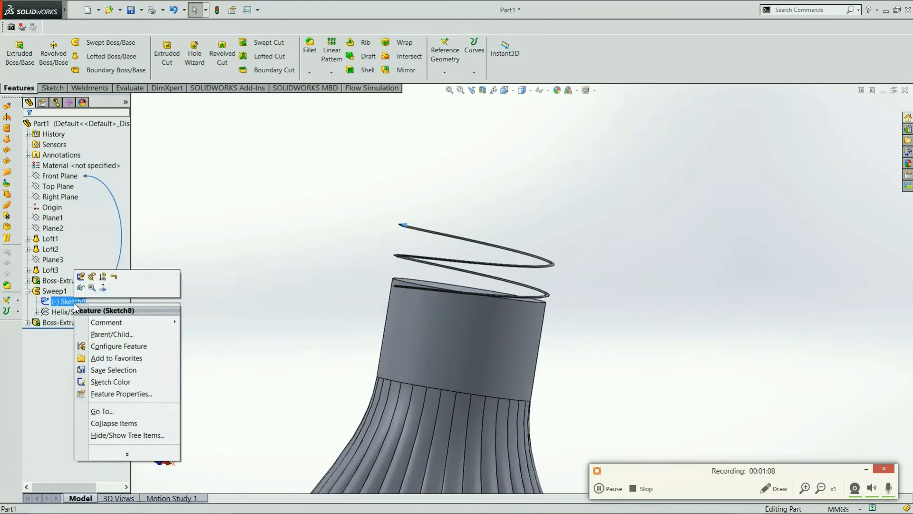
left_click(103, 289)
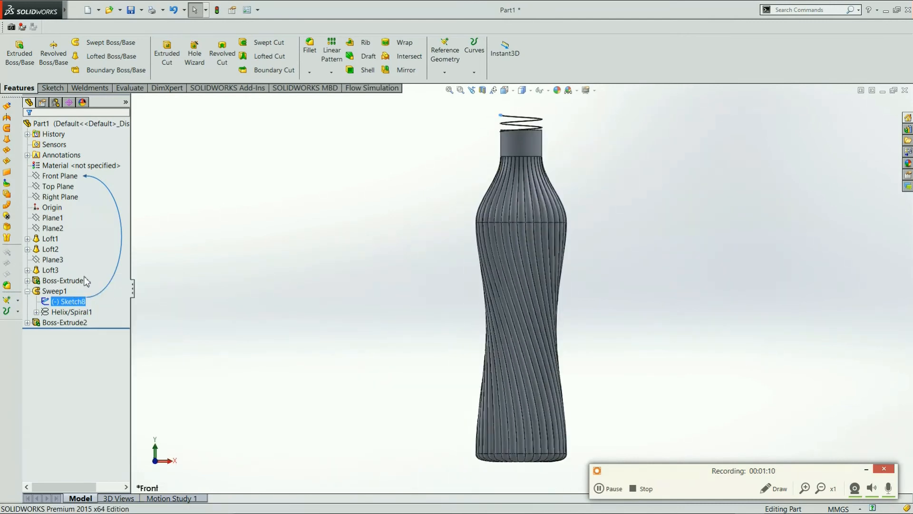
right_click(72, 300)
left_click(68, 301)
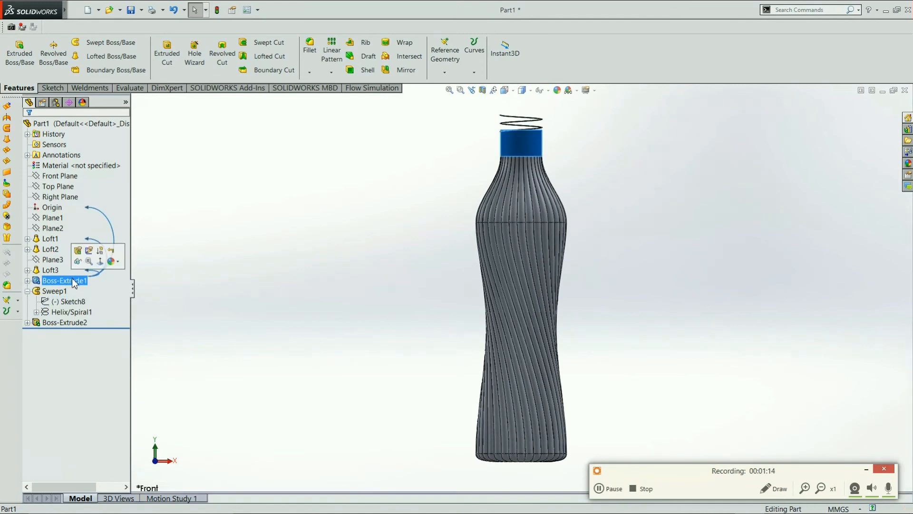
left_click(81, 275)
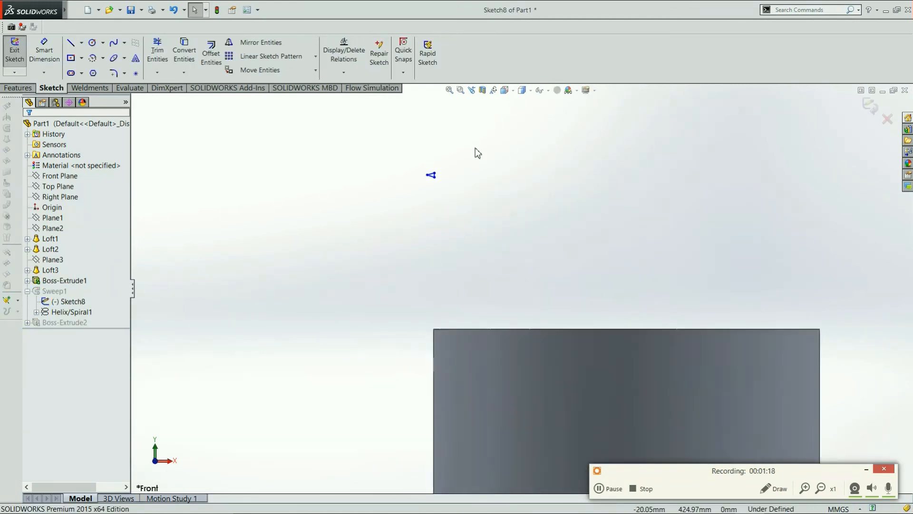
- Move the triangle profile's corner points down to the shortened neck's upper outer corner
mouse_move(406, 172)
left_mouse_down()
mouse_move(430, 220)
mouse_move(441, 195)
mouse_move(417, 253)
left_mouse_up()
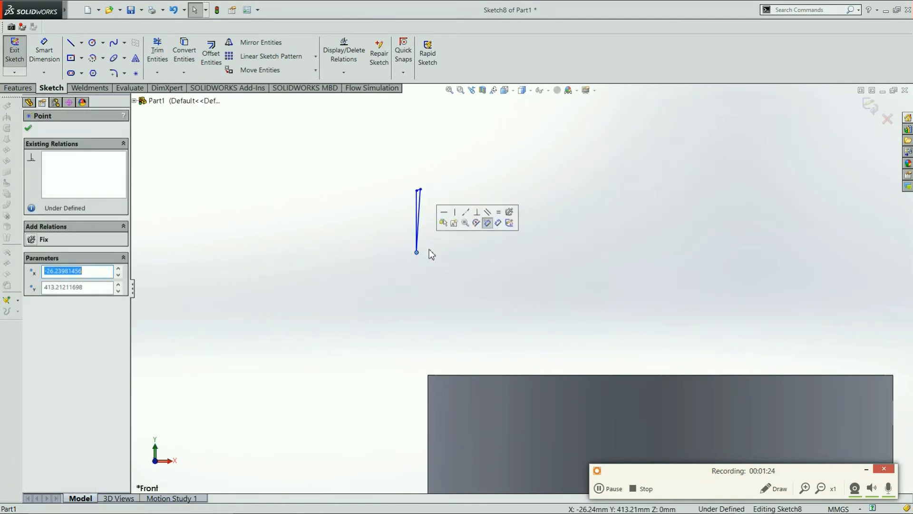
key("ctrl+z")
left_click_drag(410, 177, 454, 222)
left_click_drag(427, 186, 433, 379)
left_click_drag(422, 192, 414, 376)
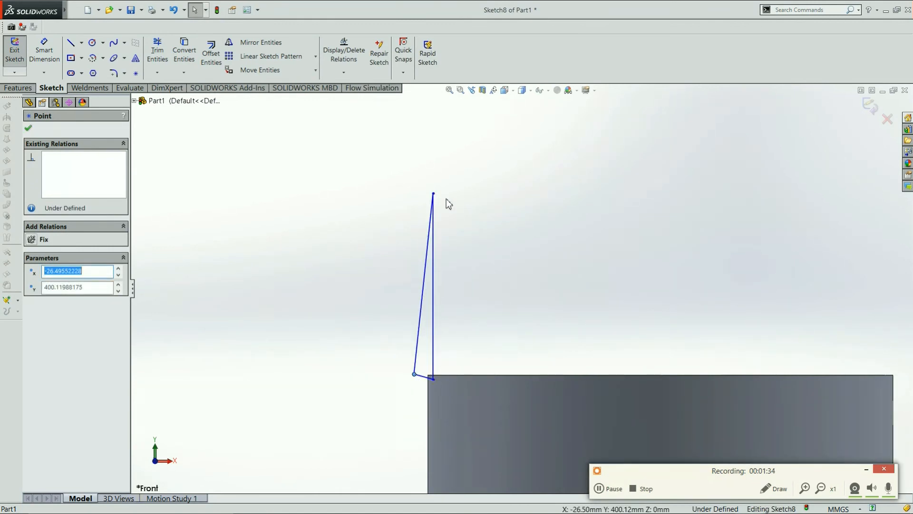
left_click_drag(434, 196, 435, 392)
- Place the triangle's apex outside the neck and its vertical side, about 1.02 mm long, just inside the wall, and exit the sketch
scroll(434, 391, "down", 5)
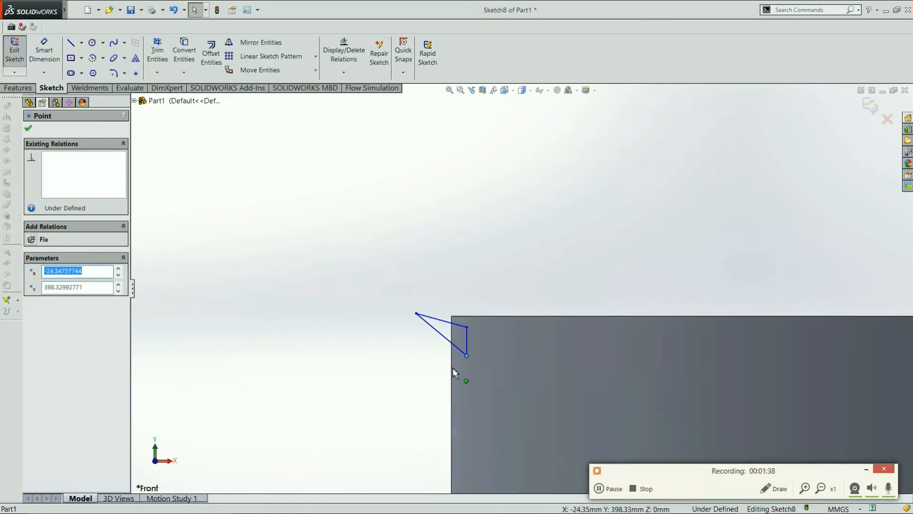
mouse_move(358, 280)
left_mouse_down()
mouse_move(370, 338)
mouse_move(379, 339)
mouse_move(362, 335)
left_mouse_up()
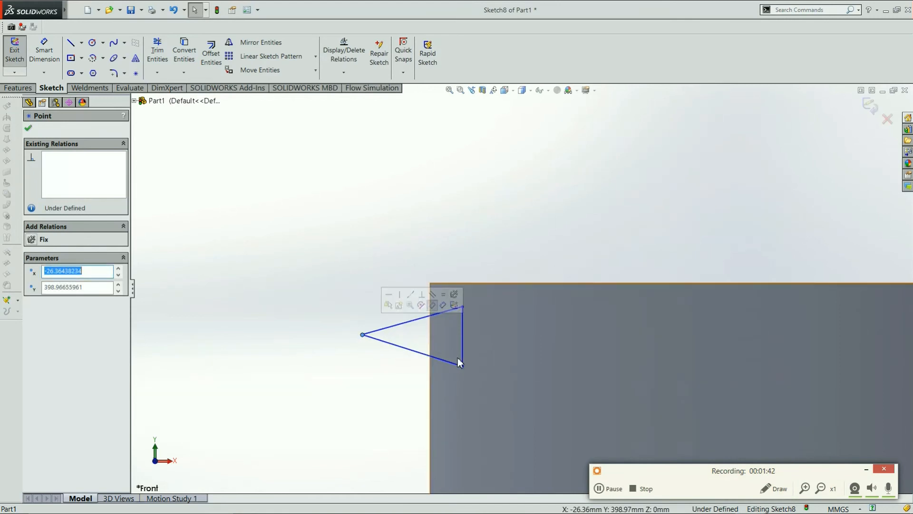
left_click_drag(463, 338, 448, 339)
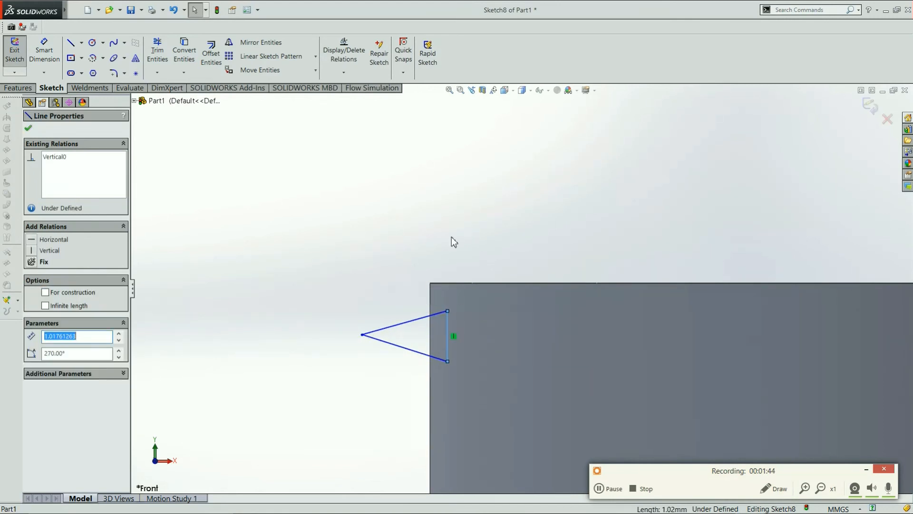
scroll(457, 293, "up", 10)
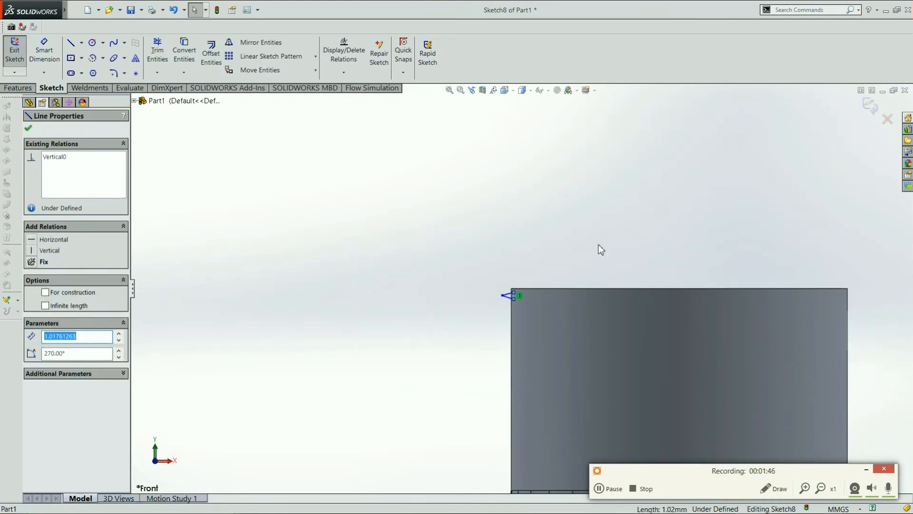
left_click(871, 106)
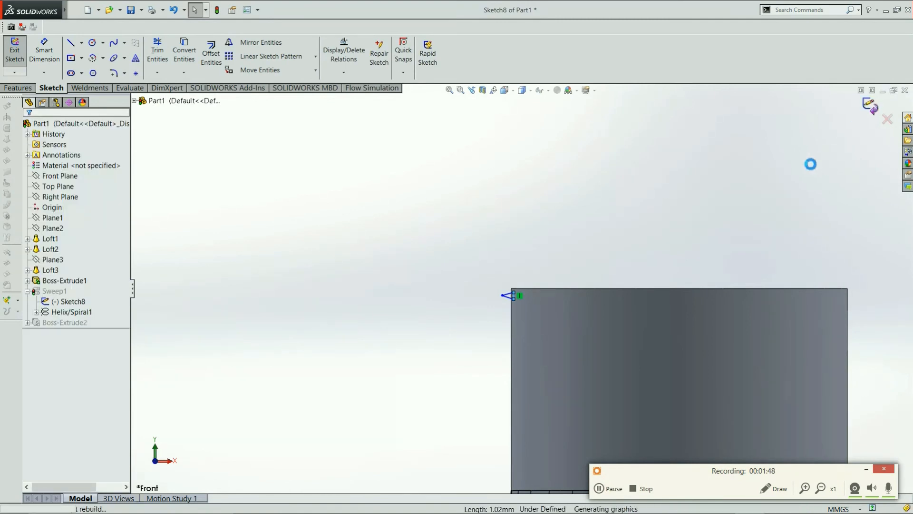
- Examine the rebuilt thread around the neck and the overall bottle from several angles
scroll(694, 318, "up", 3)
middle_click_drag(689, 350, 739, 326)
scroll(684, 335, "up", 6)
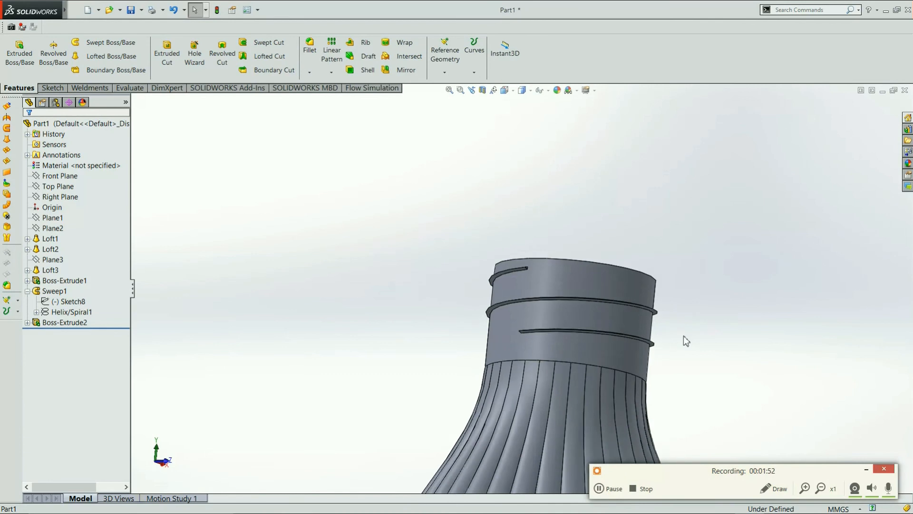
middle_click_drag(639, 353, 608, 376)
scroll(527, 411, "up", 5)
scroll(525, 412, "down", 4)
scroll(543, 286, "down", 3)
scroll(550, 214, "up", 4)
scroll(537, 142, "down", 3)
- Change the bottle's display style to shaded without edges
left_click(524, 99)
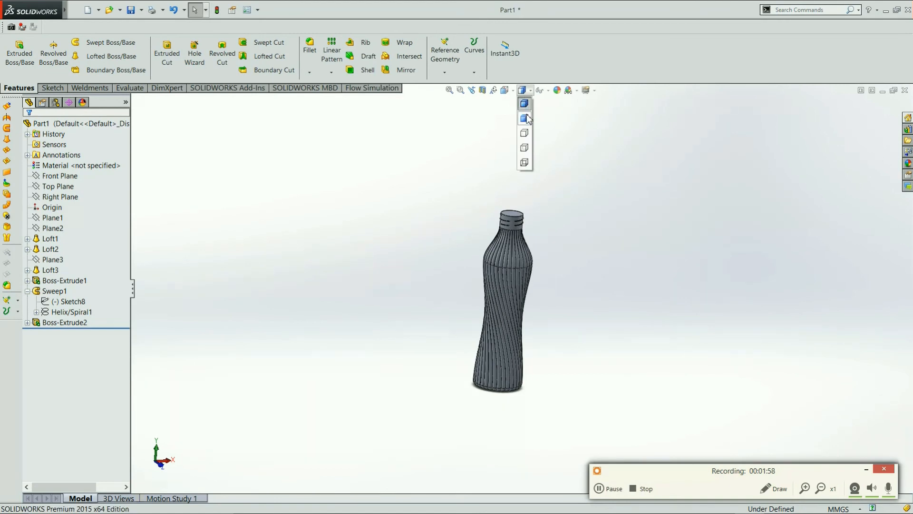
left_click(525, 165)
mouse_move(549, 373)
middle_mouse_down()
mouse_move(561, 330)
mouse_move(573, 350)
mouse_move(555, 365)
middle_mouse_up()
mouse_move(547, 332)
middle_mouse_down()
mouse_move(585, 263)
mouse_move(565, 322)
mouse_move(538, 341)
middle_mouse_up()
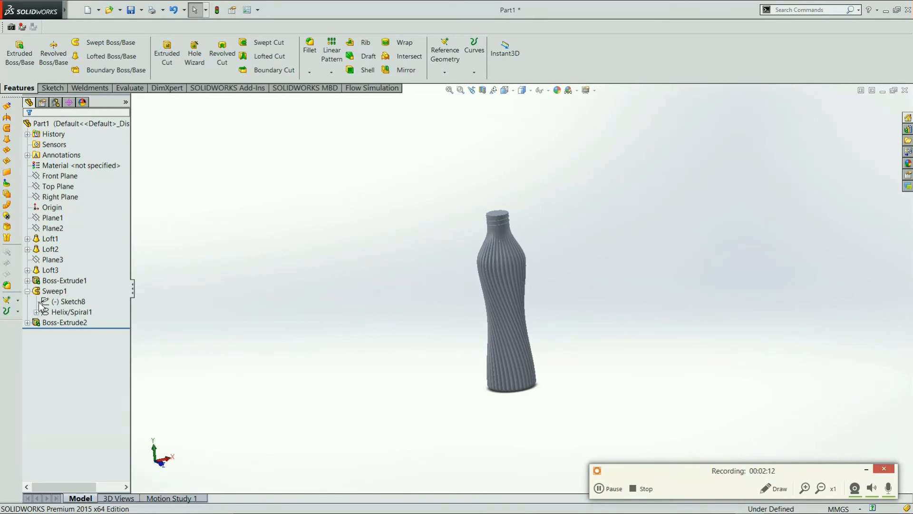
- Sketch a center rectangle 25 mm wide and 60 mm high on the Front Plane, beside the bottle's lower part
left_click(61, 187)
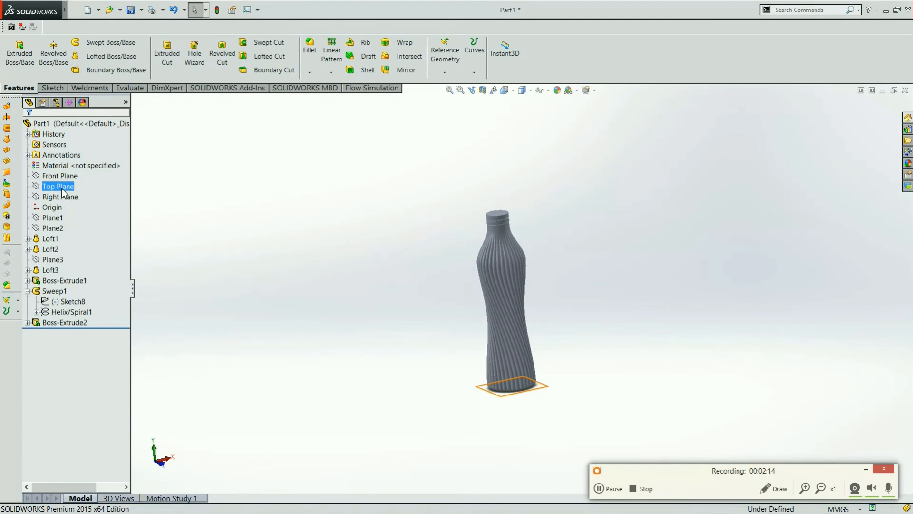
left_click(61, 176)
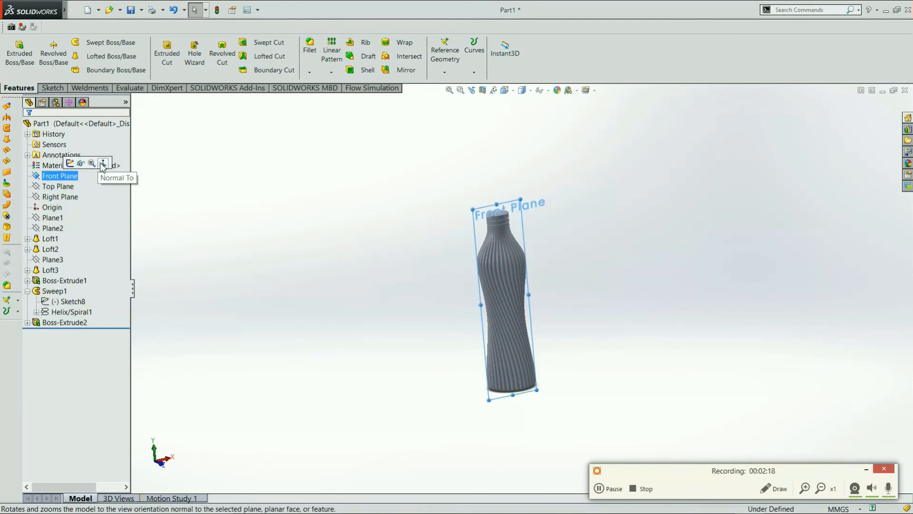
left_click(103, 165)
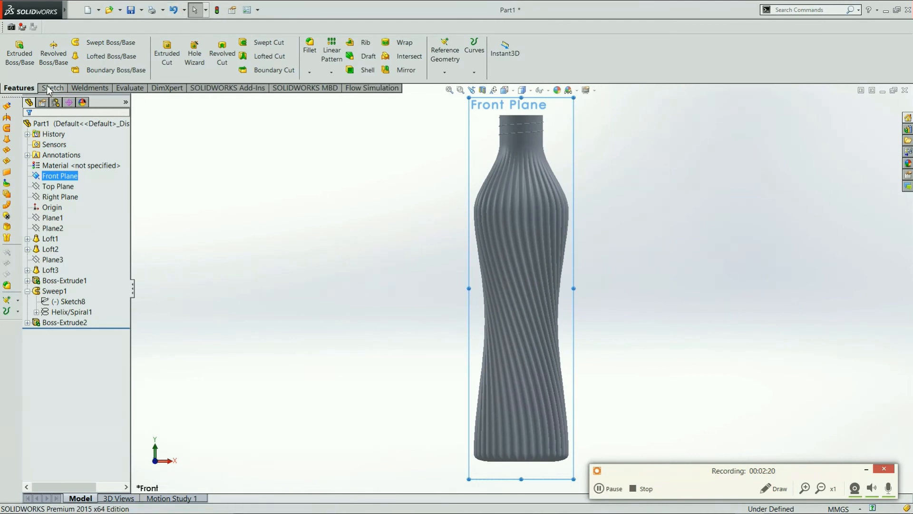
left_click(50, 89)
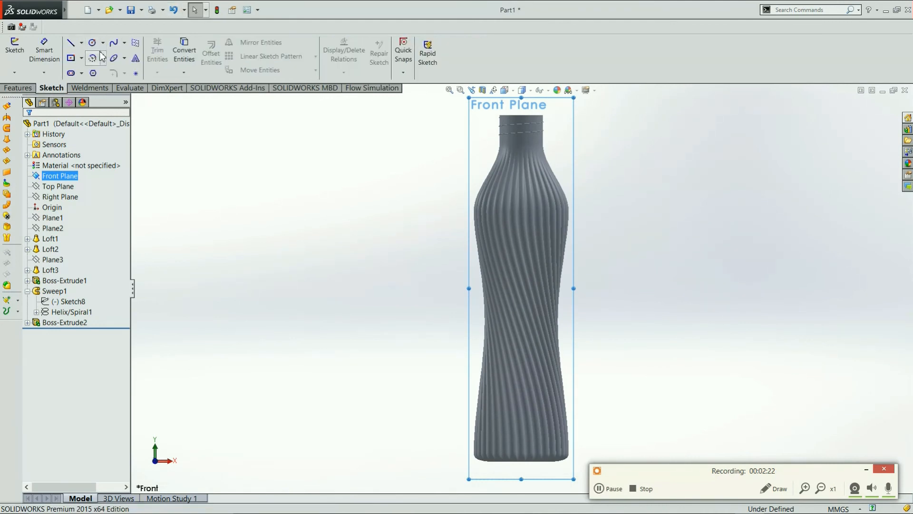
left_click(70, 57)
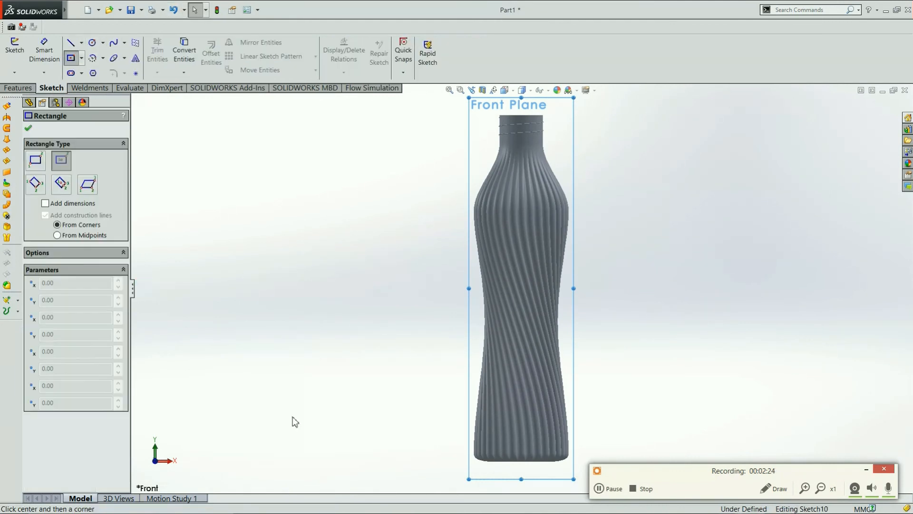
left_click(372, 379)
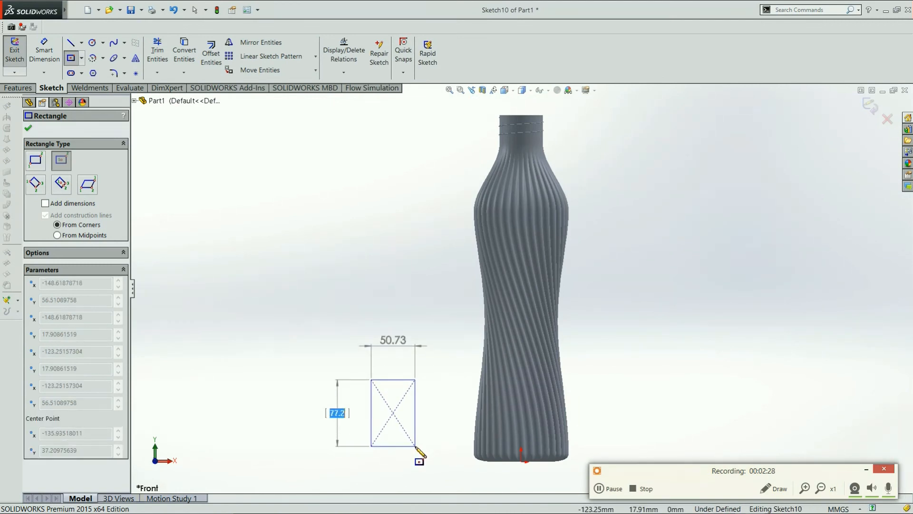
key("Tab")
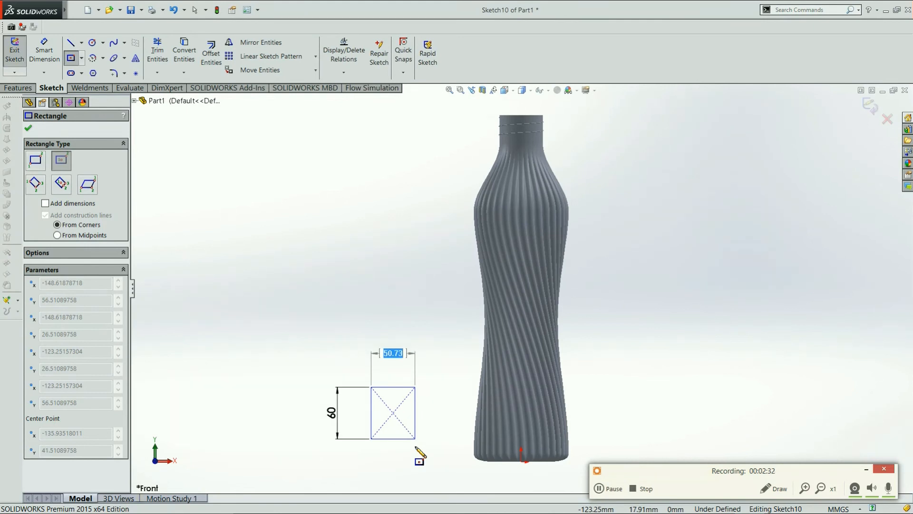
key("Return")
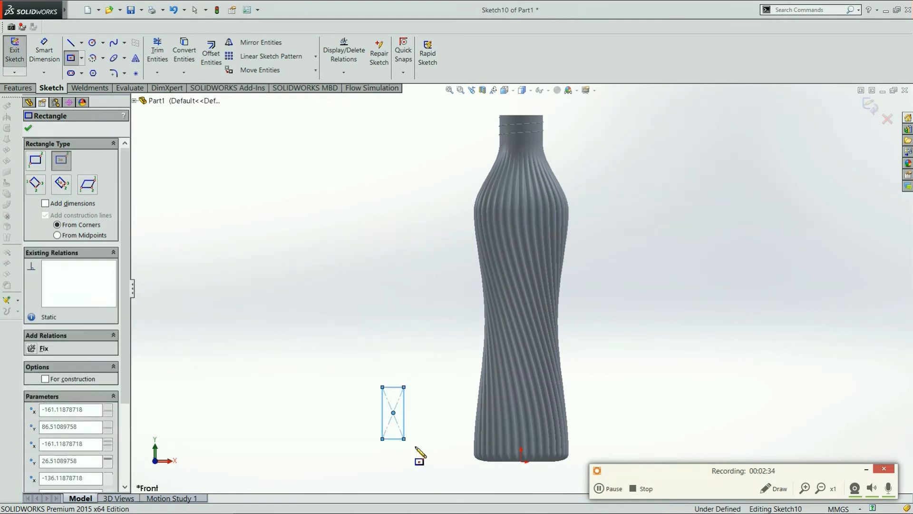
- Round the rectangle's upper right corner with a 10 mm sketch fillet
scroll(395, 449, "down", 5)
scroll(441, 368, "down", 3)
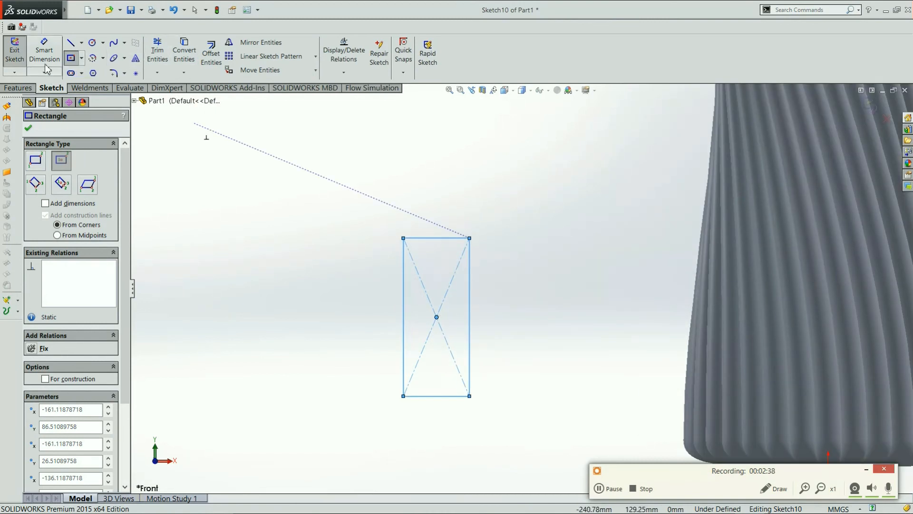
left_click(113, 74)
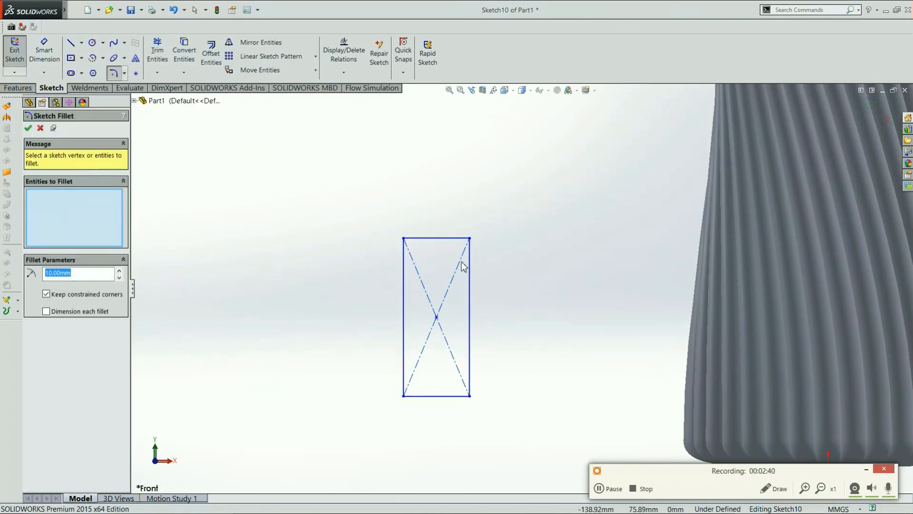
left_click(471, 239)
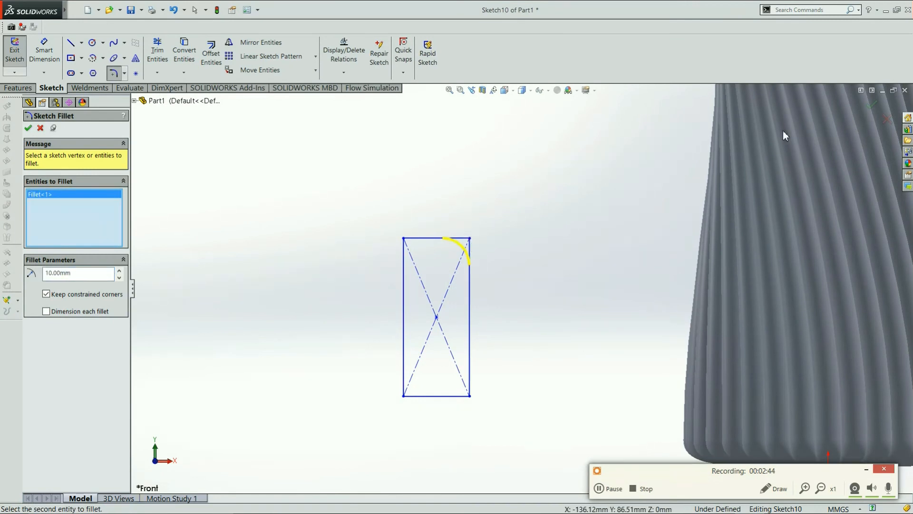
left_click(864, 105)
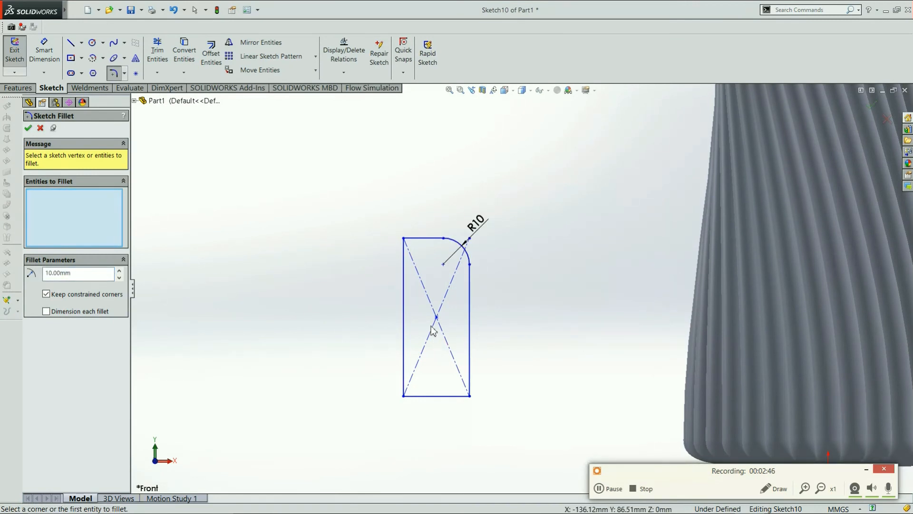
- Trim away the rectangle's diagonal construction lines and its bottom edge
left_click(158, 53)
mouse_move(421, 280)
left_mouse_down()
mouse_move(417, 346)
mouse_move(461, 323)
left_mouse_up()
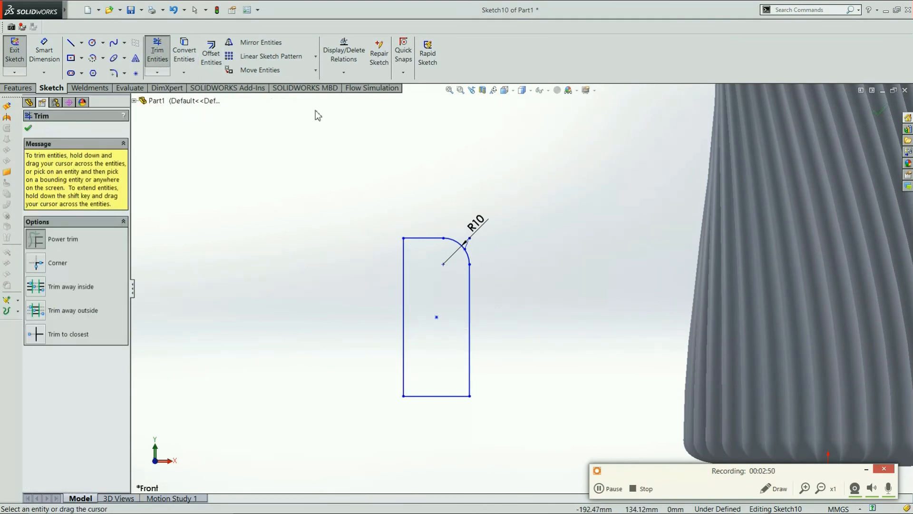
left_click_drag(433, 350, 446, 420)
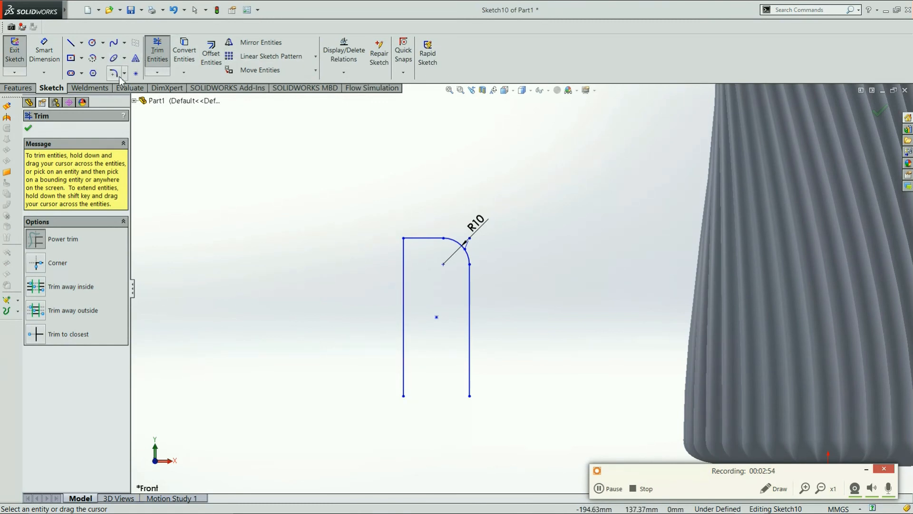
- Offset the open rectangle chain outward by 10 mm, in the reversed direction
left_click(211, 53)
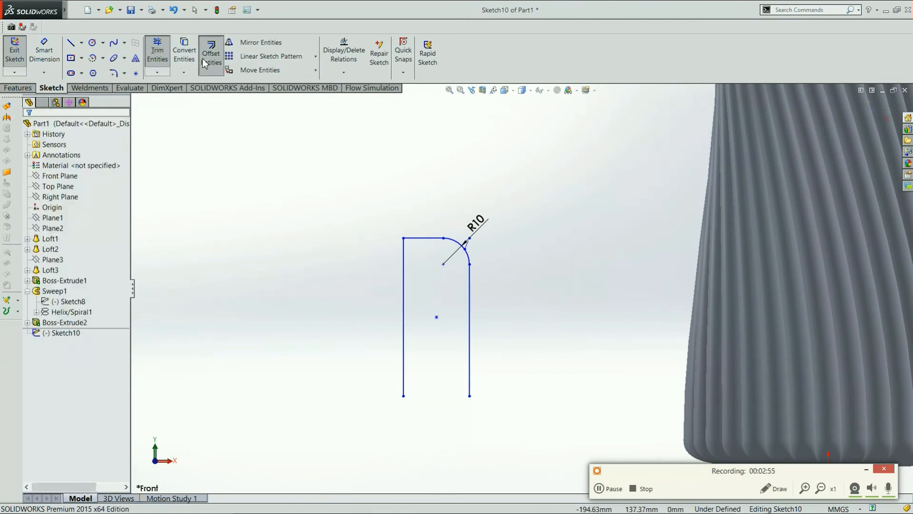
left_click(438, 238)
left_click(473, 289)
left_click(48, 186)
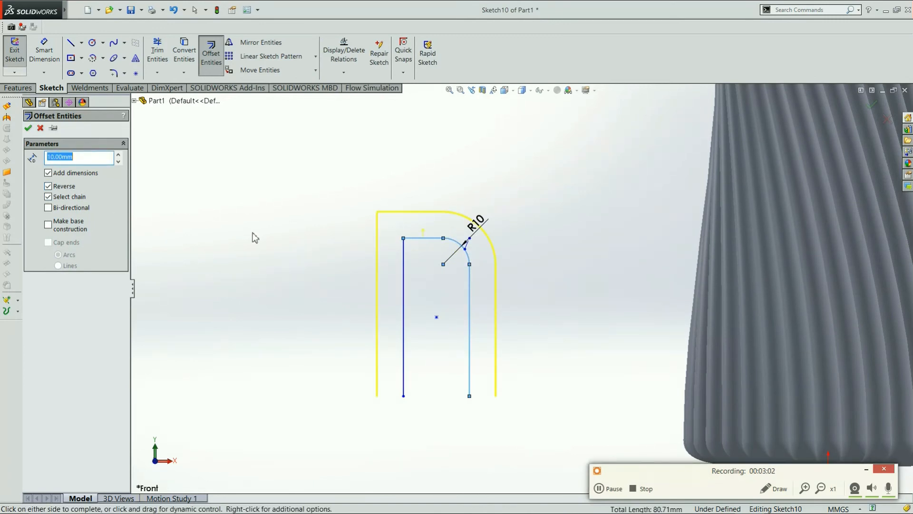
left_click(871, 105)
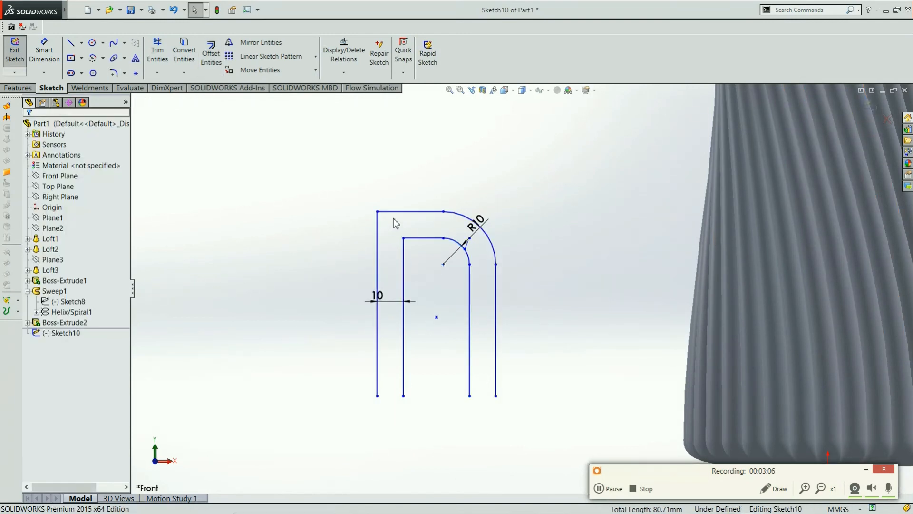
- Trim away the inner left vertical line and extend the inner top edge with a horizontal line to the outer left line
left_click(158, 52)
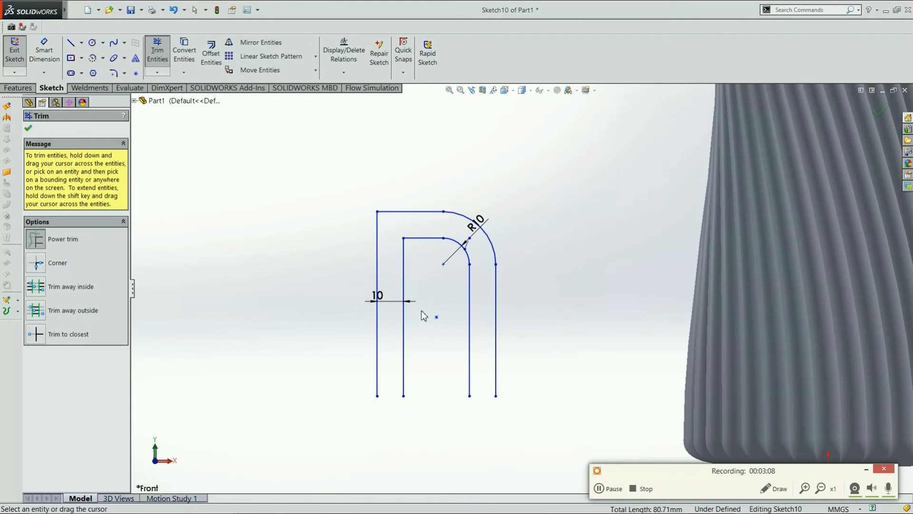
left_click_drag(400, 309, 387, 312)
left_click(70, 42)
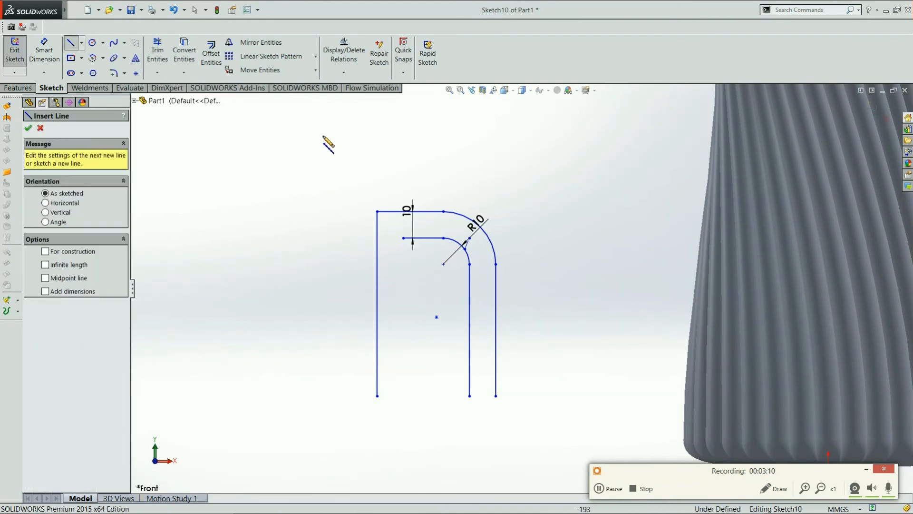
left_click(403, 238)
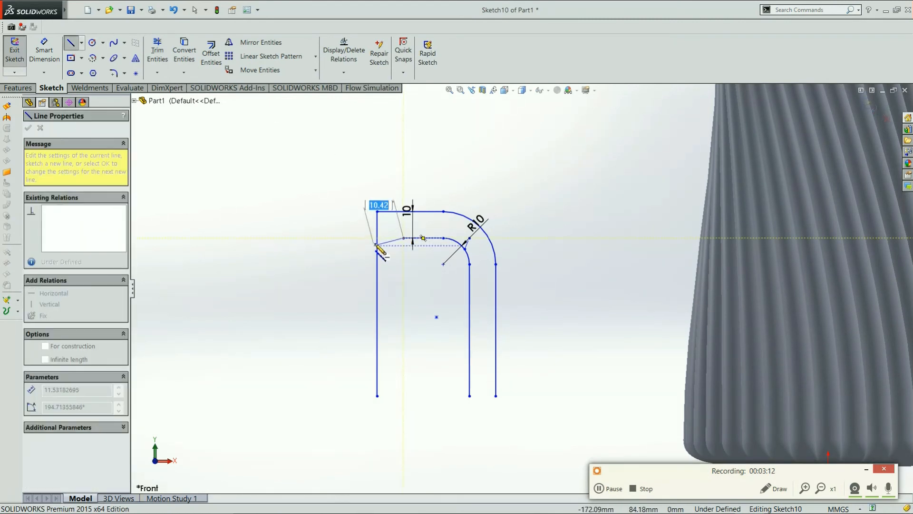
left_click(377, 238)
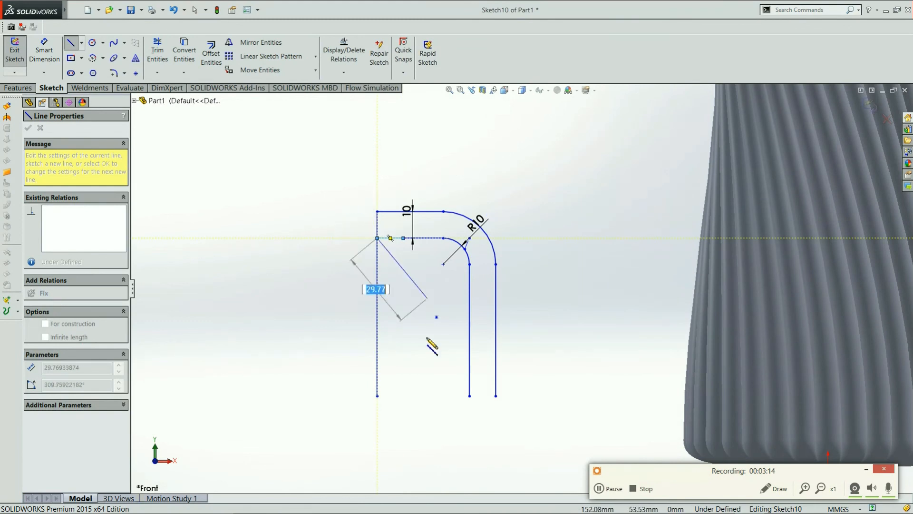
- Close the right wall's lower end with a 10 mm horizontal line and trim away the stray diagonal line
left_click(470, 396)
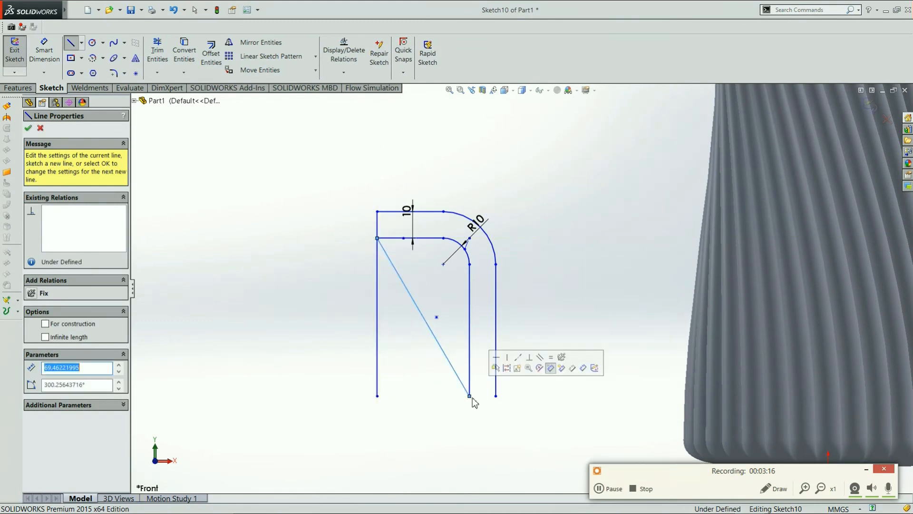
left_click(495, 397)
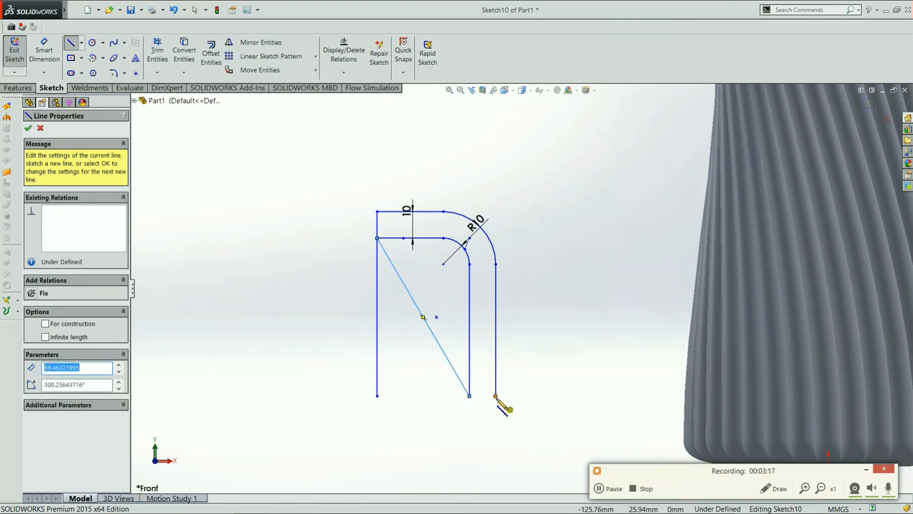
left_click(469, 396)
left_click(157, 52)
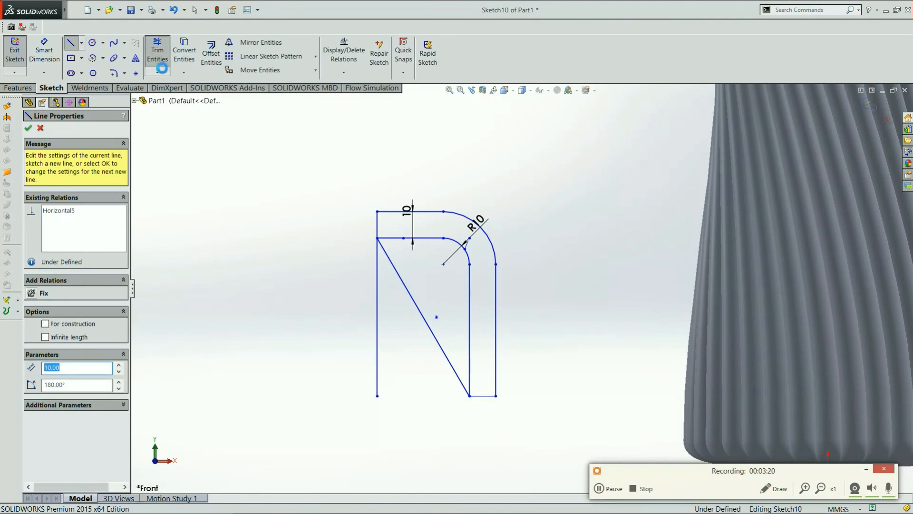
left_click_drag(409, 310, 422, 290)
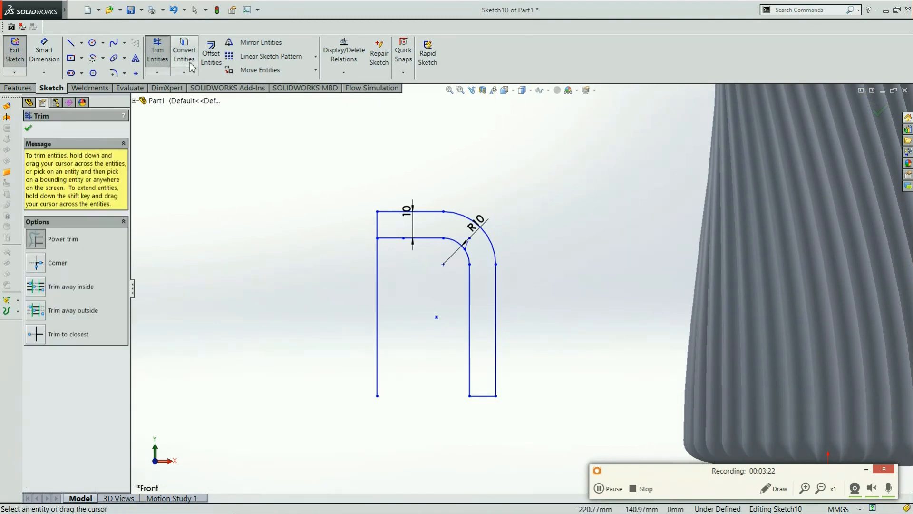
- Revolve the closed wall region 360° about the left vertical line as a solid cap, with Thin Feature turned off
left_click(19, 88)
left_click(53, 52)
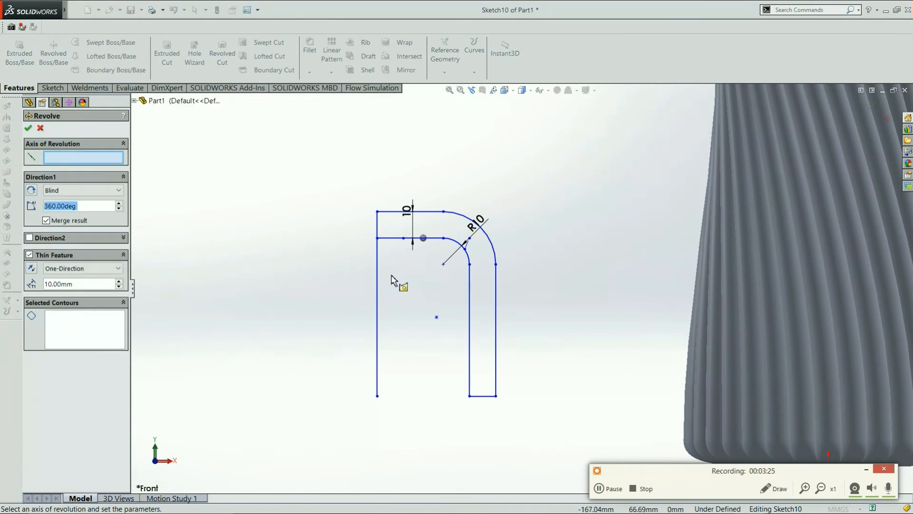
left_click(110, 159)
left_click(377, 307)
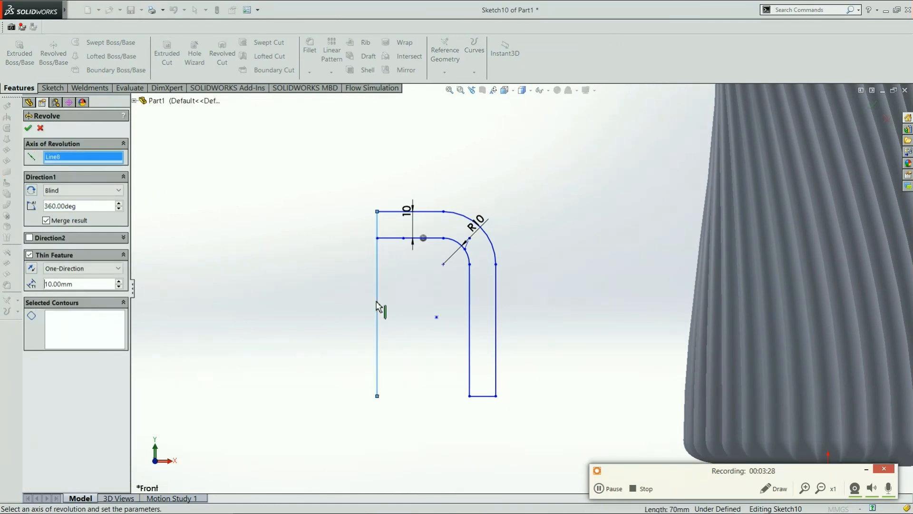
left_click(27, 318)
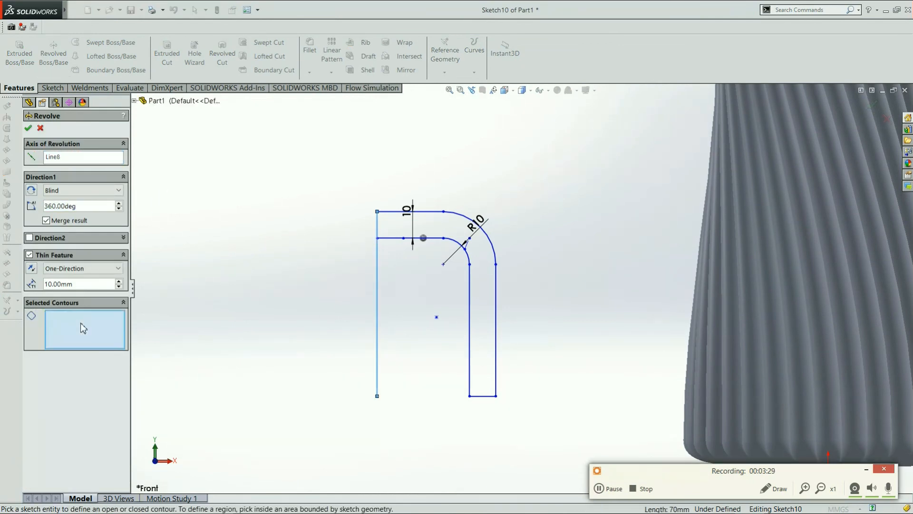
left_click(29, 255)
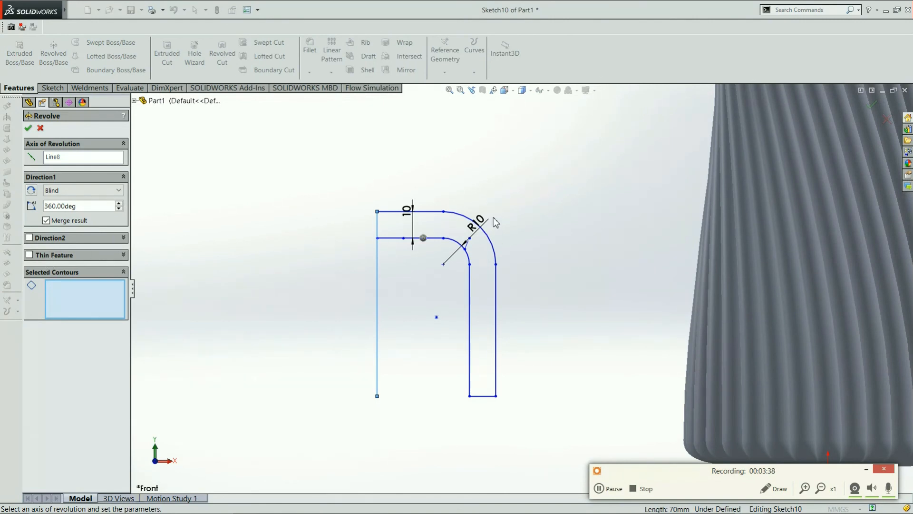
left_click(472, 242)
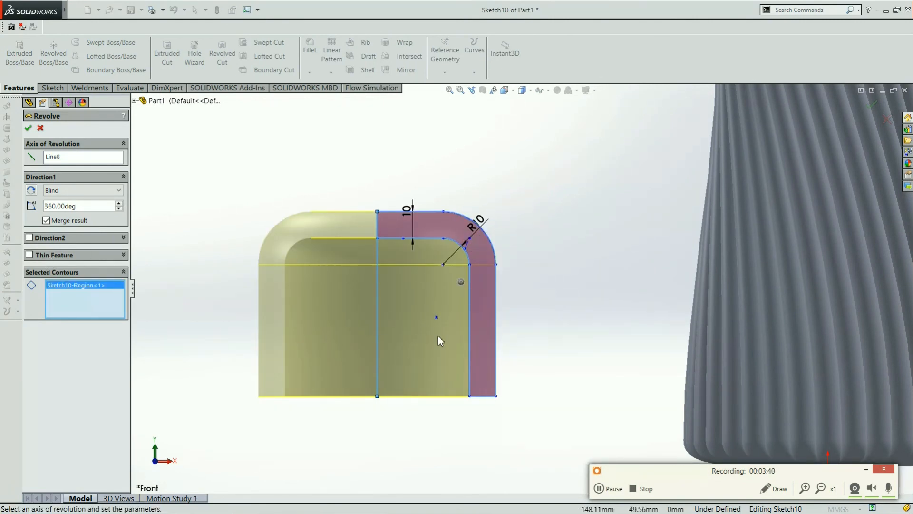
left_click(872, 105)
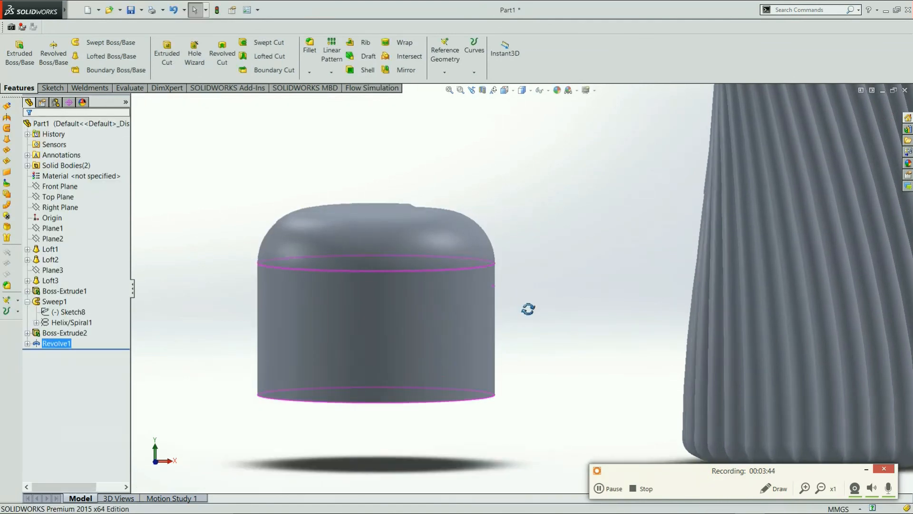
left_click(60, 186)
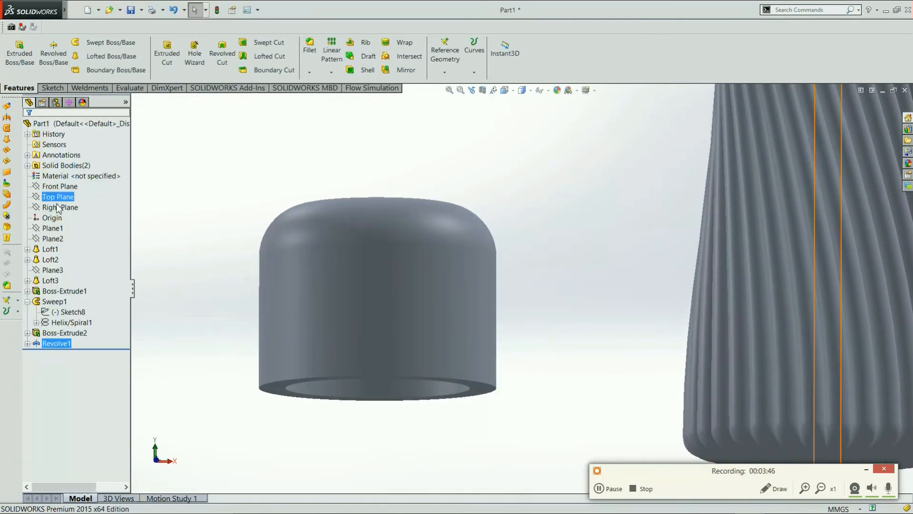
left_click(58, 197)
left_click(59, 208, "ctrl")
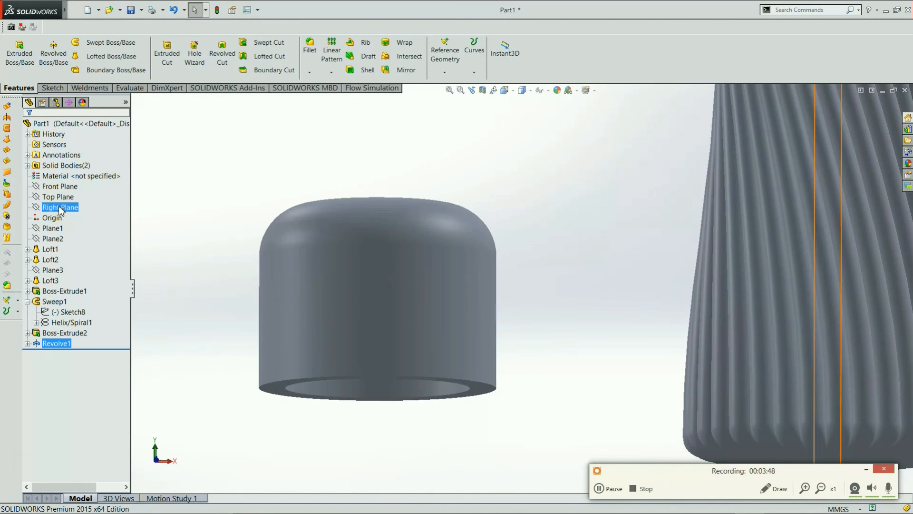
left_click(99, 199)
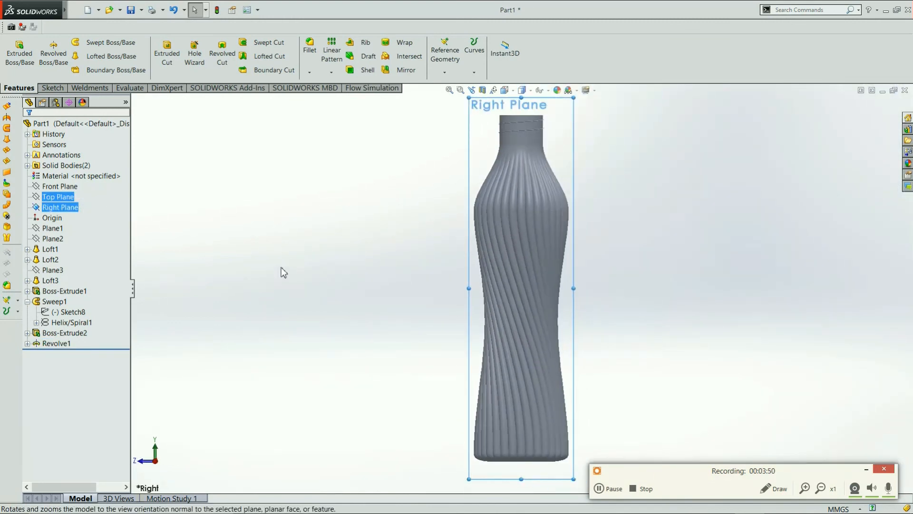
- On the Front Plane, sketch a two-point spline about 44 mm long from the cap's right wall diagonally down and outward to base level
left_click(60, 187)
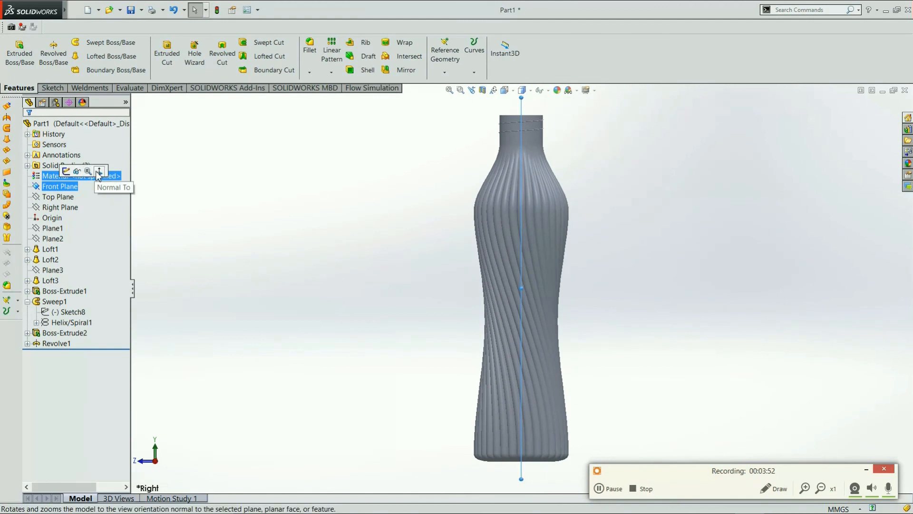
left_click(101, 172)
scroll(533, 434, "down", 5)
scroll(323, 303, "down", 3)
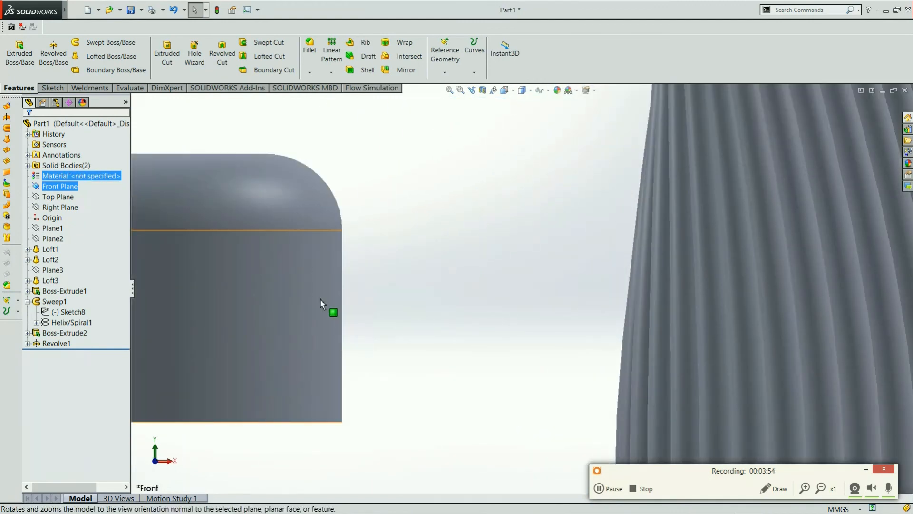
left_click(53, 88)
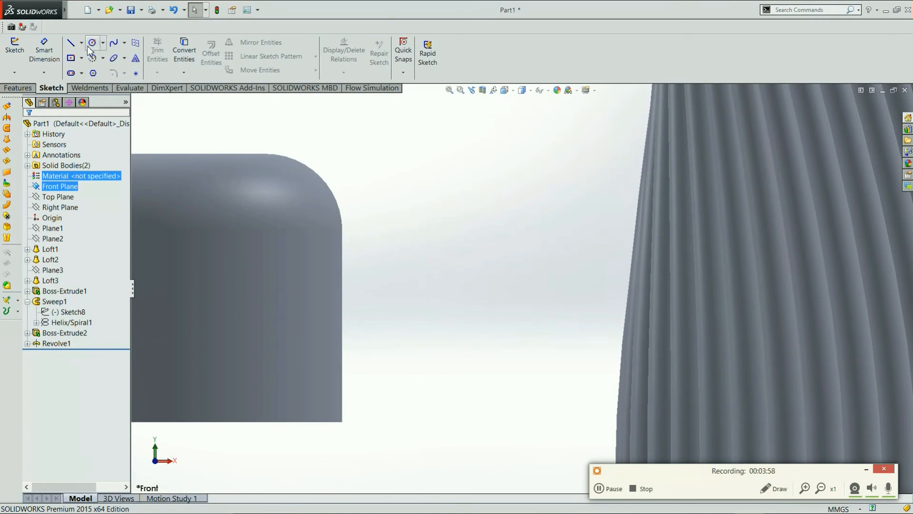
left_click(70, 45)
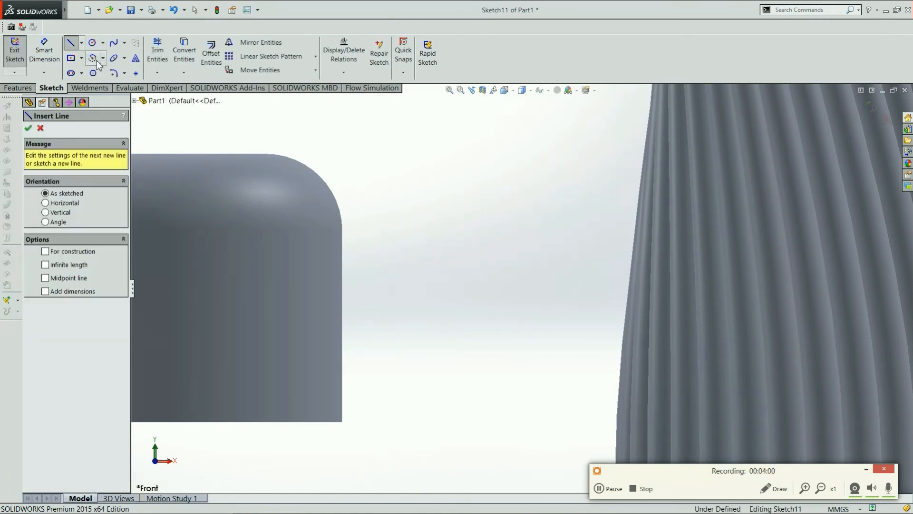
left_click(114, 44)
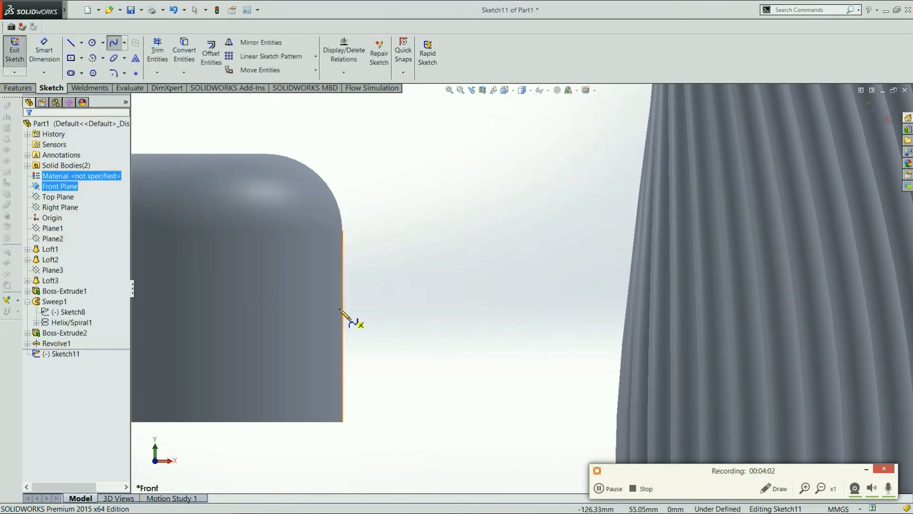
left_click(336, 292)
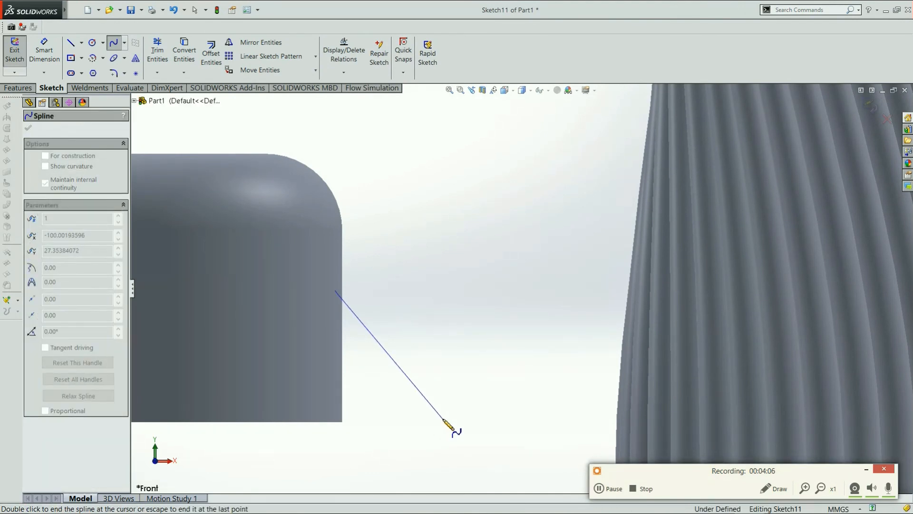
double_click(443, 419)
- Bend the spline into an outward arch, making its upper end handle horizontal and its lower end handle vertical
left_click(393, 362)
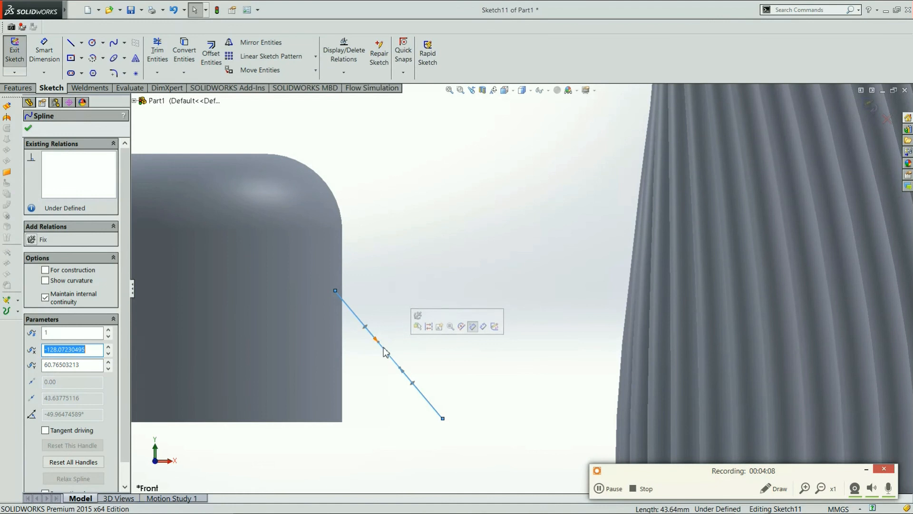
left_click_drag(378, 341, 421, 285)
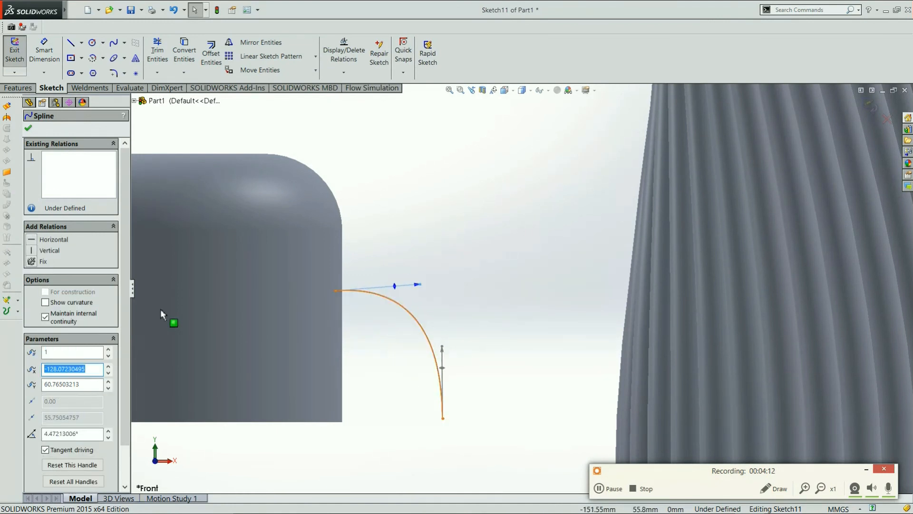
left_click(37, 240)
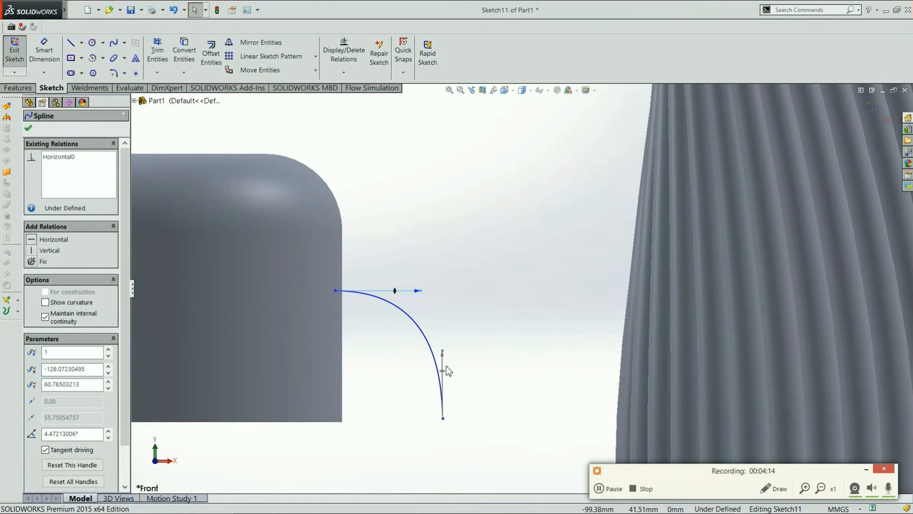
left_click(34, 252)
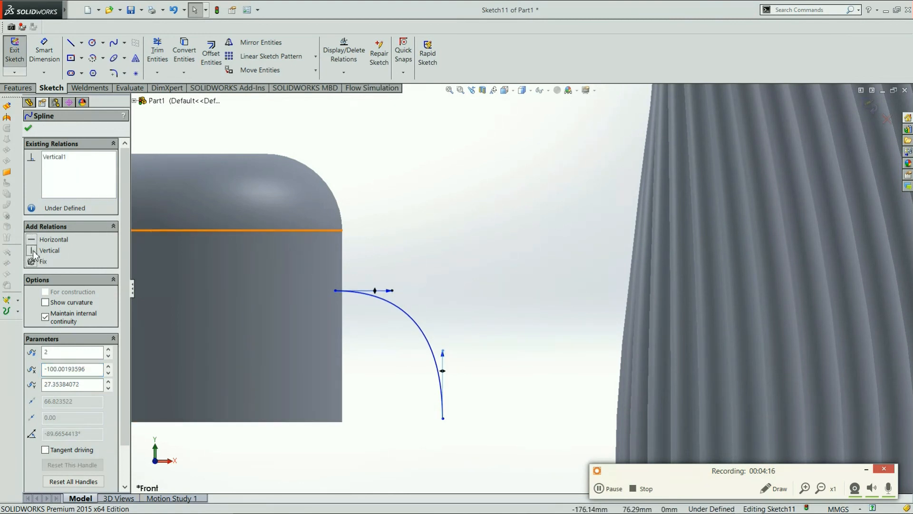
- Close the profile with a vertical line about 33 mm long inside the cap wall and a horizontal base line, and lengthen the spline's upper handle
left_click(69, 46)
left_click(336, 290)
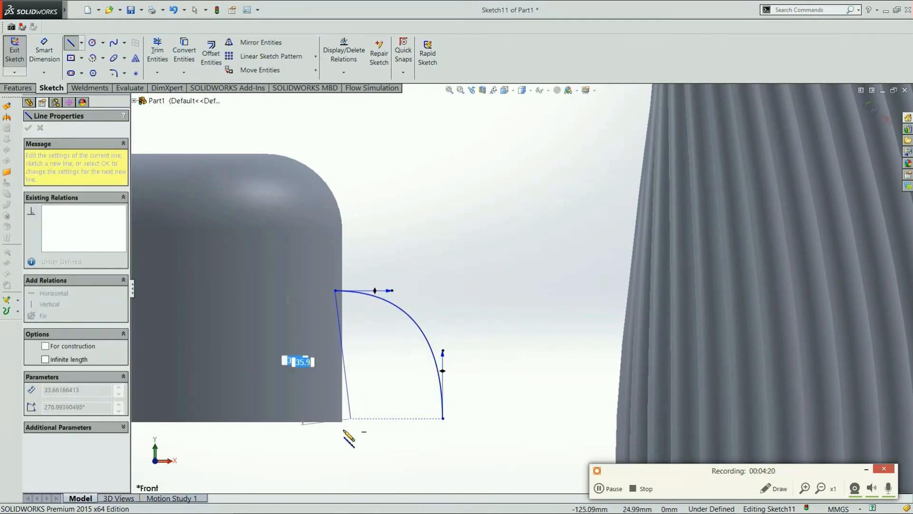
left_click(336, 419)
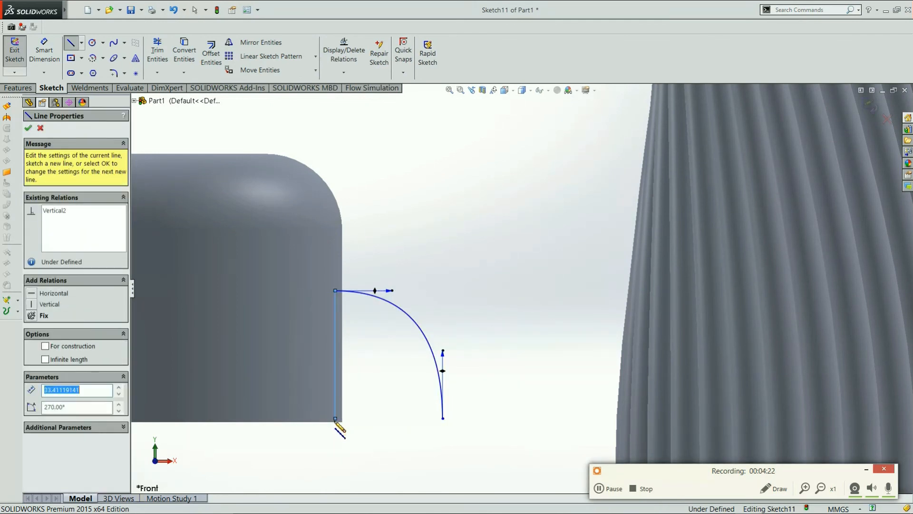
left_click(443, 419)
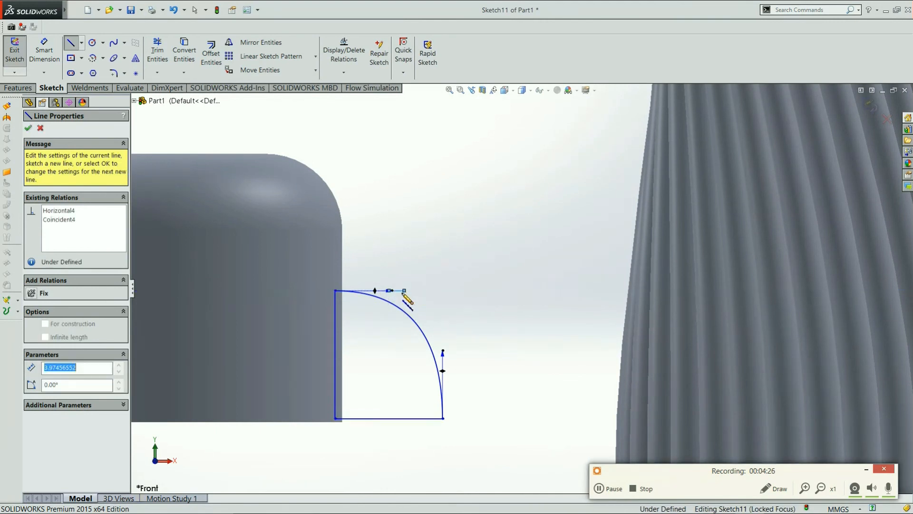
key("Escape")
left_click_drag(393, 296, 408, 296)
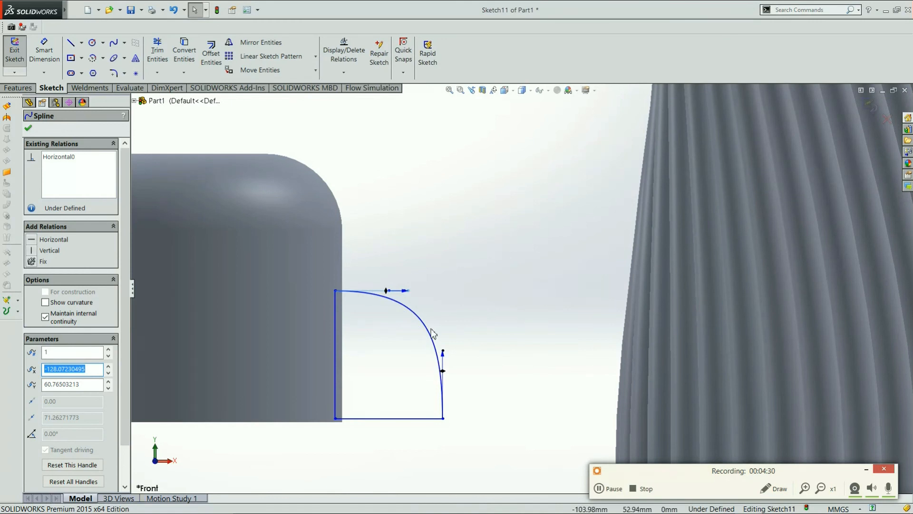
- Extrude the closed tab region as a boss 2 mm thick, Mid Plane, with Merge result on
left_click(17, 89)
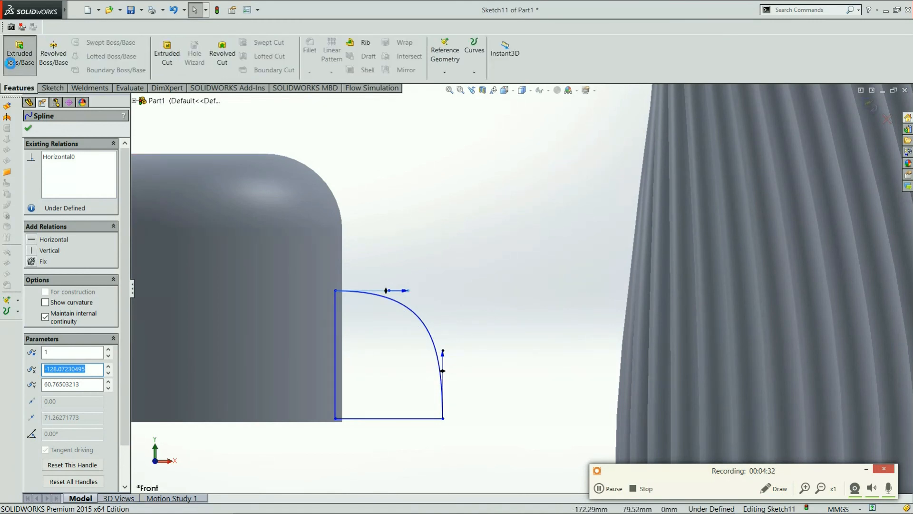
left_click(20, 52)
left_click(81, 190)
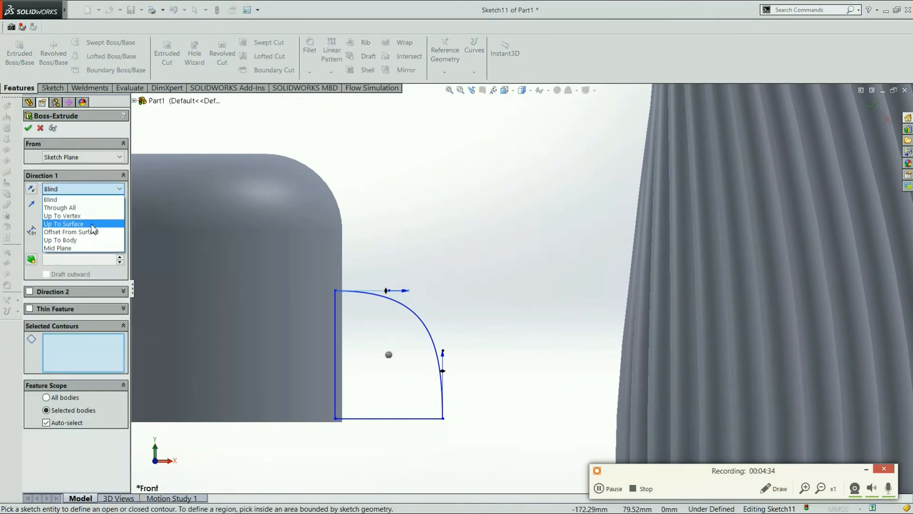
left_click(92, 247)
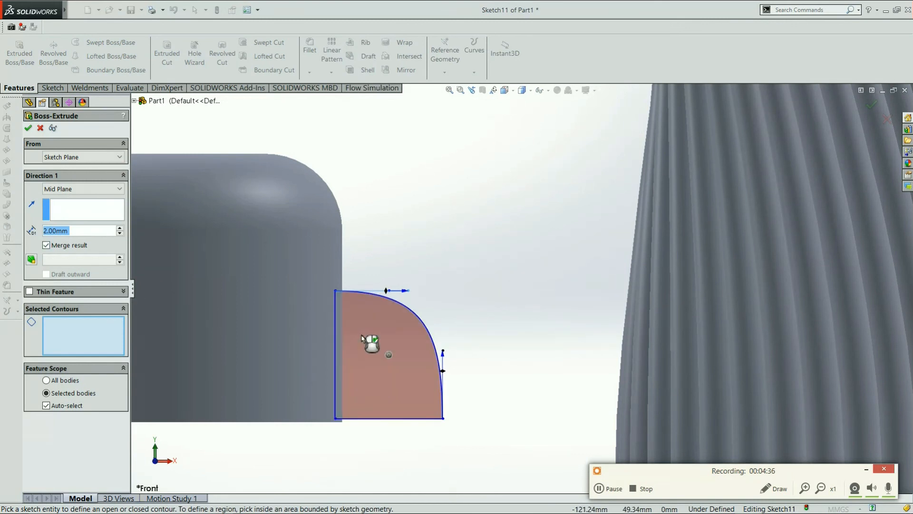
left_click(376, 338)
mouse_move(375, 338)
middle_mouse_down()
mouse_move(332, 390)
mouse_move(328, 413)
middle_mouse_up()
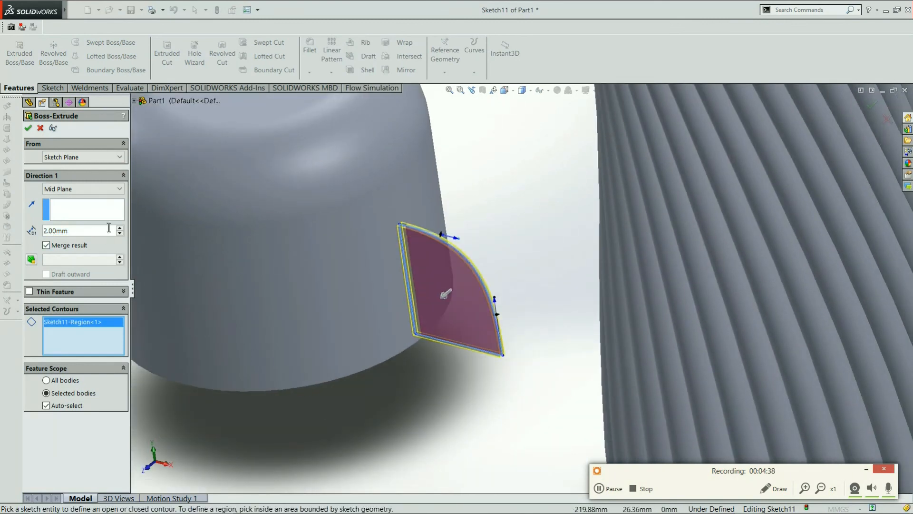
left_click(28, 129)
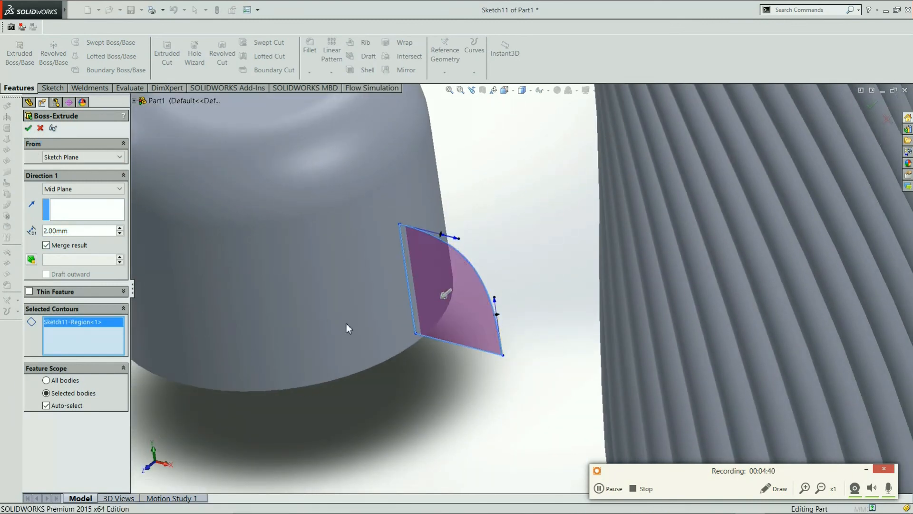
left_click(512, 296)
- Inspect the cap with its side tab and the whole bottle from several angles
scroll(512, 295, "down", 5)
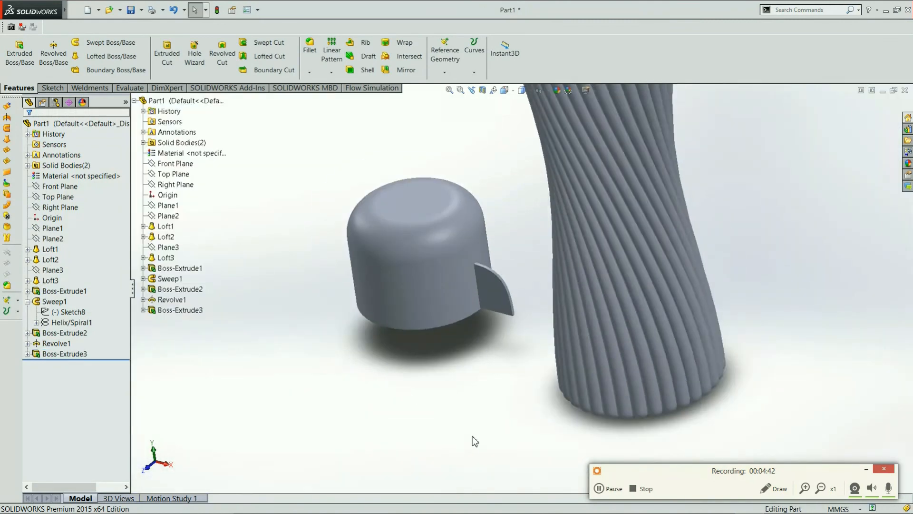
middle_click_drag(556, 197, 699, 218)
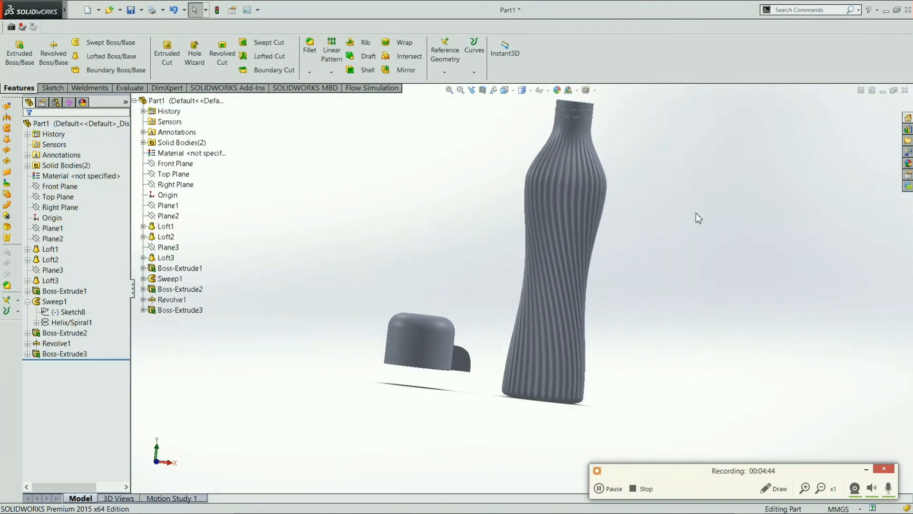
middle_click_drag(722, 266, 658, 257)
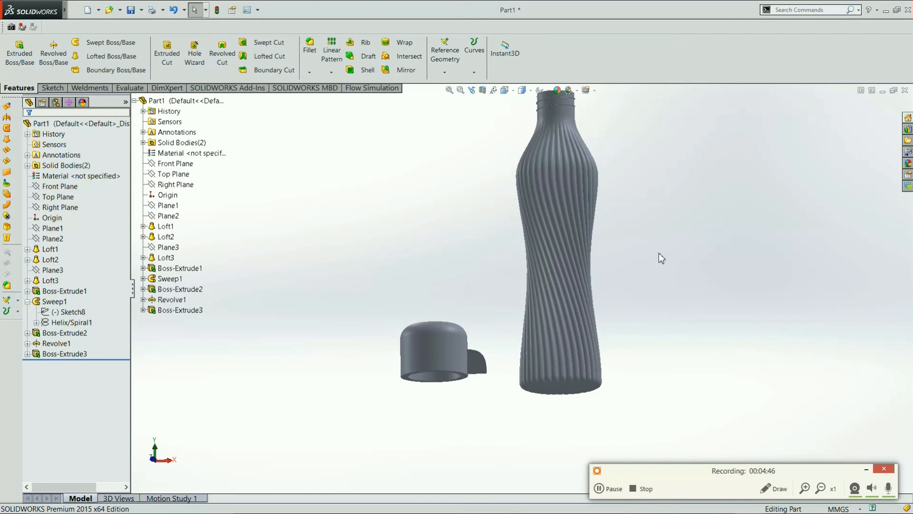
scroll(612, 216, "down", 3)
scroll(565, 235, "up", 4)
middle_click_drag(565, 235, 557, 283)
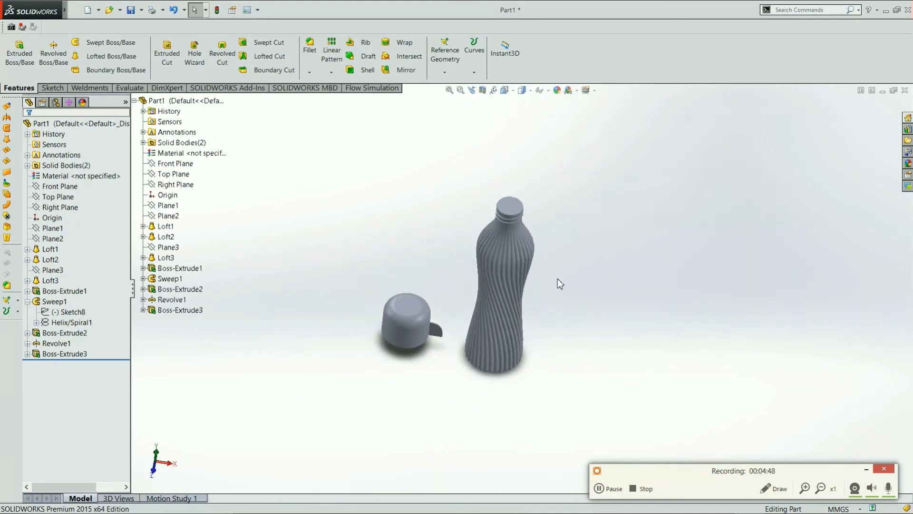
scroll(556, 251, "down", 2)
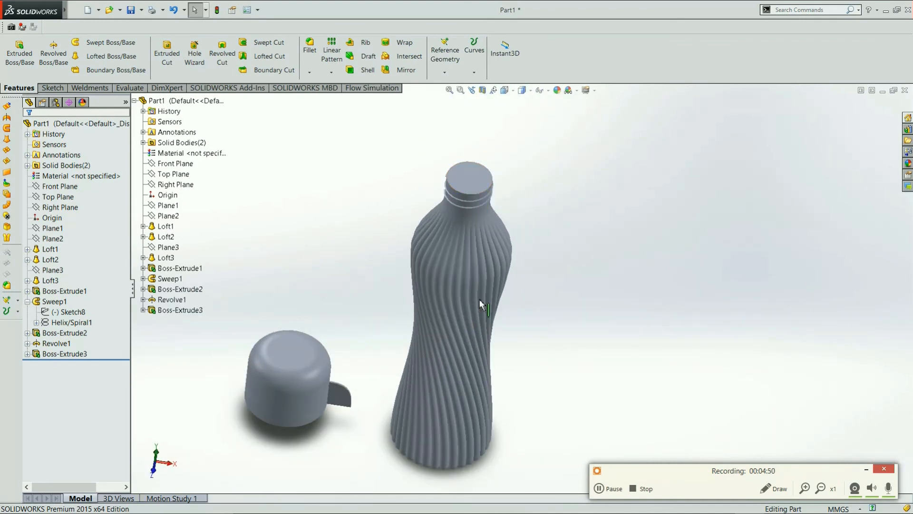
- Try to shell the bottle with a 2 mm wall, removing the top face of the neck
left_click(366, 70)
left_click(467, 181)
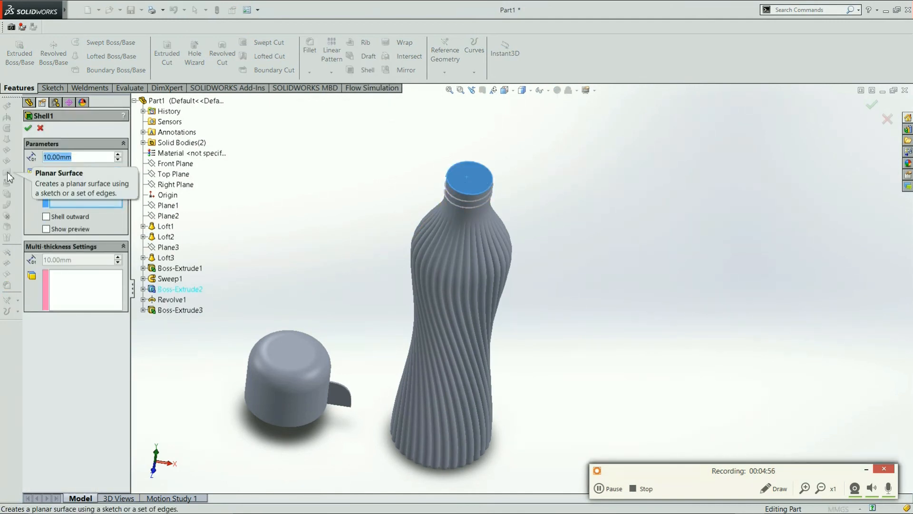
type("2")
key("Return")
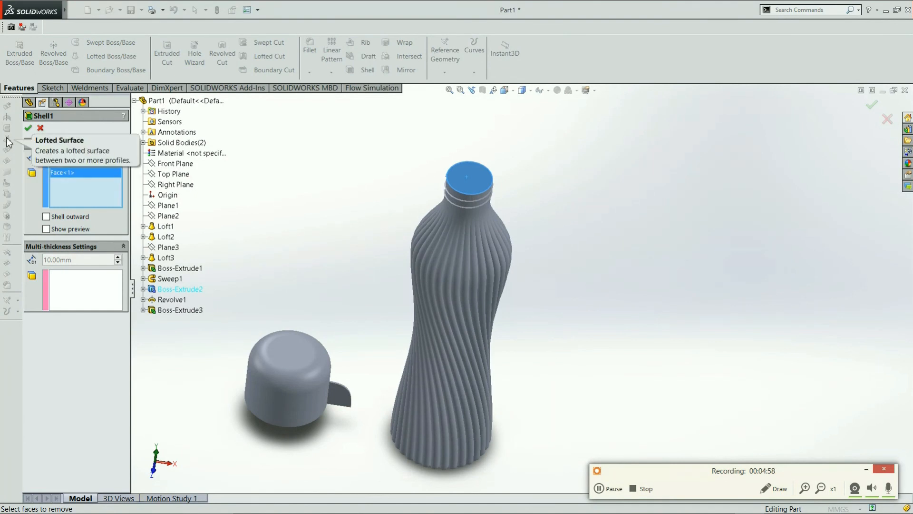
key("Return")
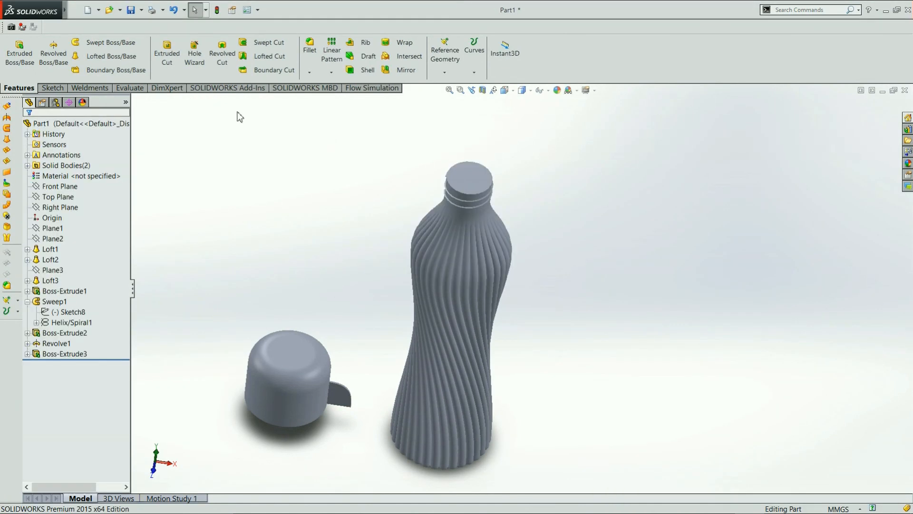
- Shell the bottle with a 1 mm wall thickness, removing the flat top face of the neck
left_click(366, 70)
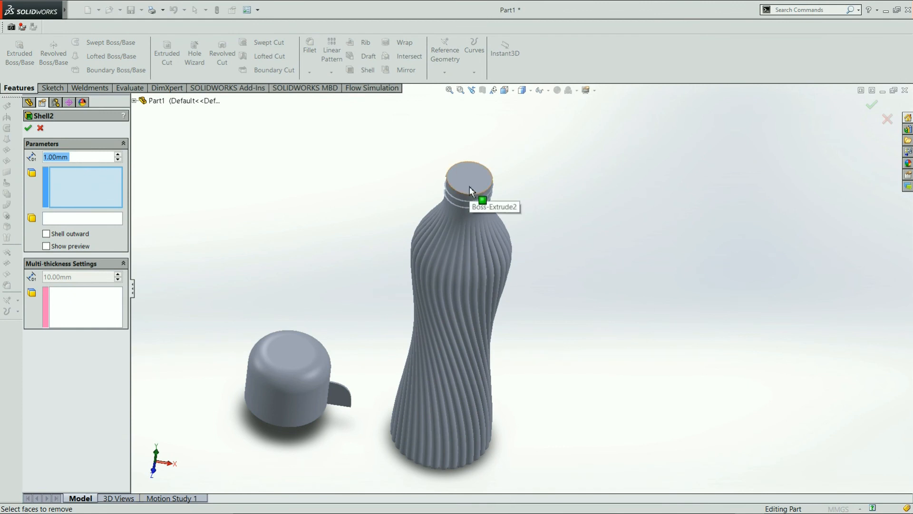
scroll(457, 203, "down", 8)
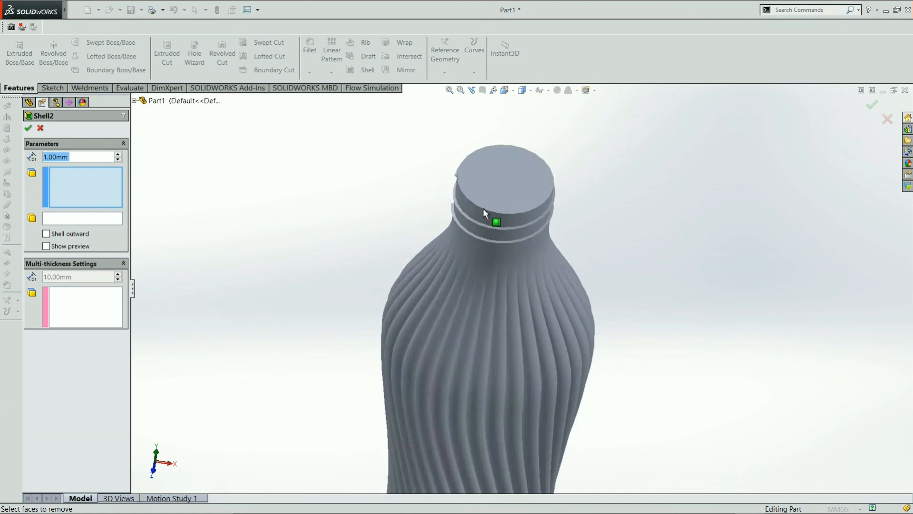
scroll(343, 219, "down", 4)
left_click(268, 167)
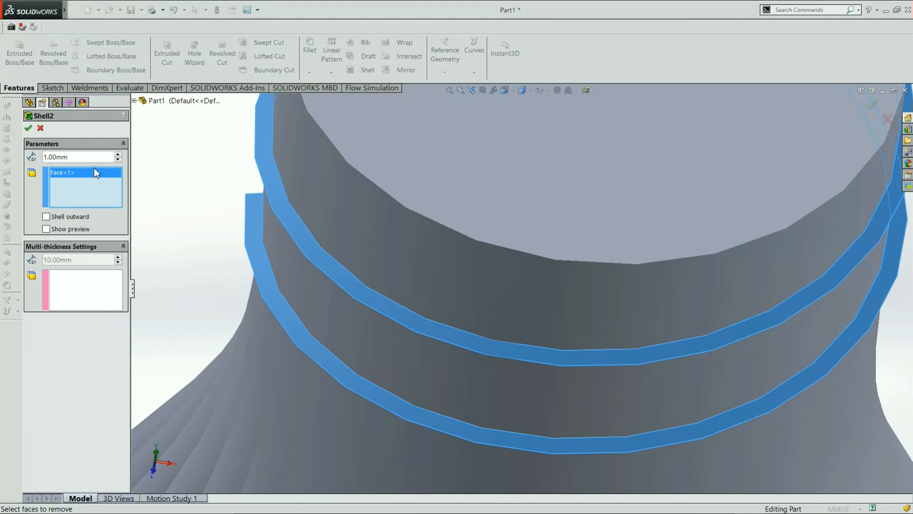
right_click(81, 190)
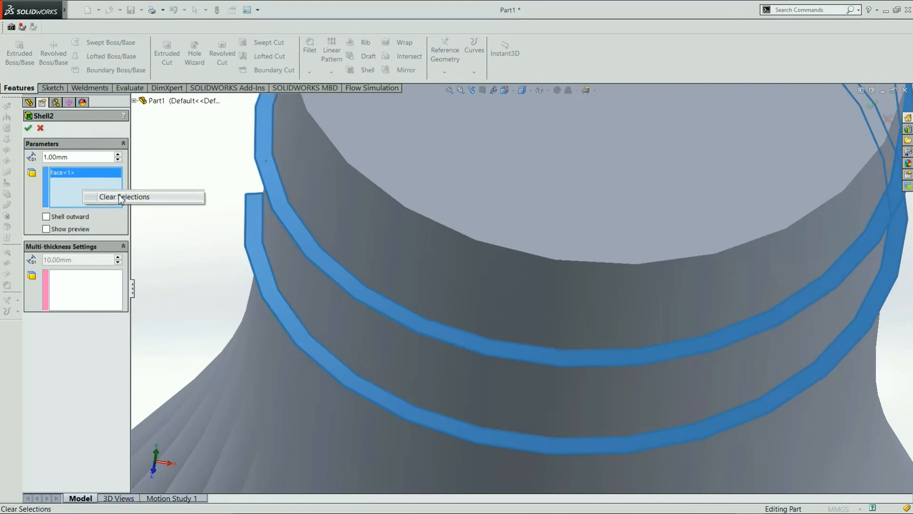
left_click(124, 196)
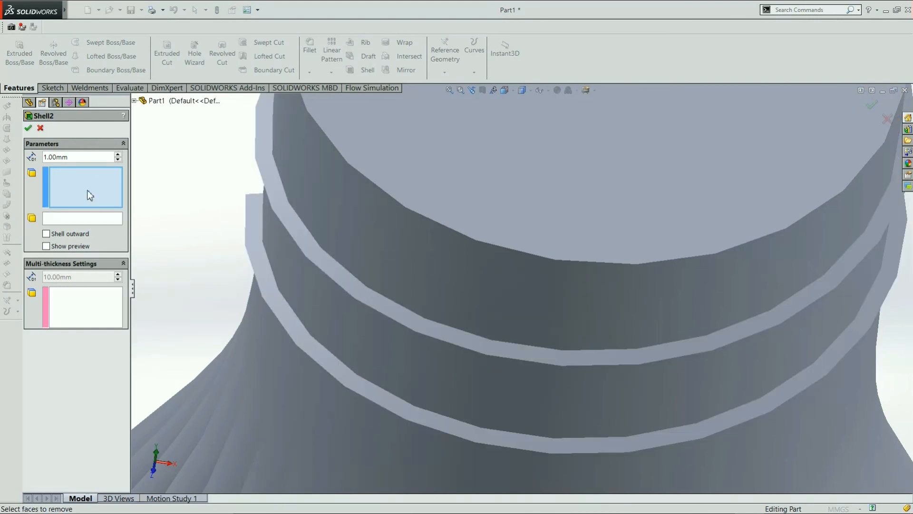
left_click(494, 148)
scroll(544, 195, "up", 5)
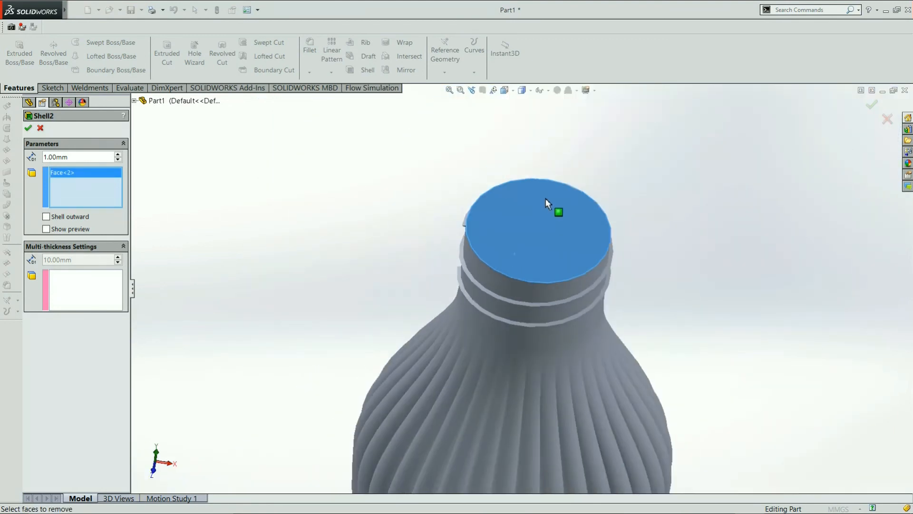
left_click(872, 106)
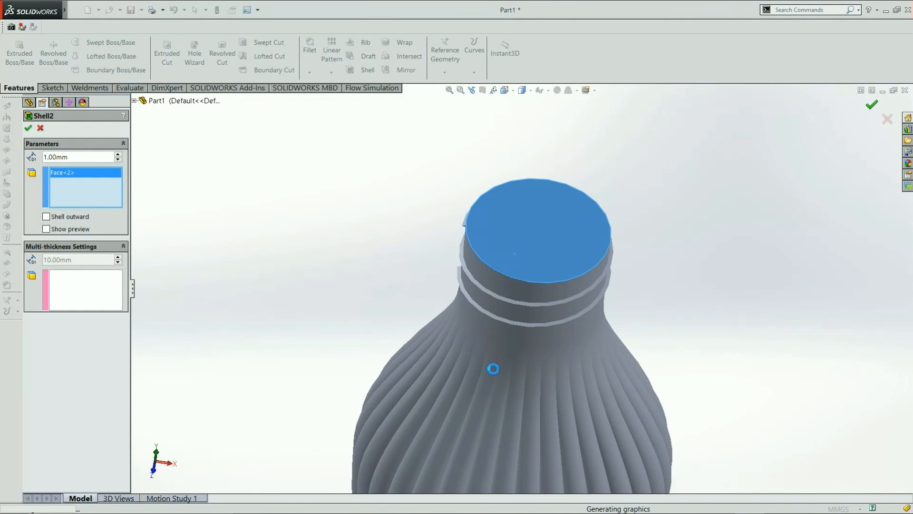
- View the hollow bottle and cap from the front, select the cap's rounded shoulder face and open its appearance options
scroll(515, 382, "up", 5)
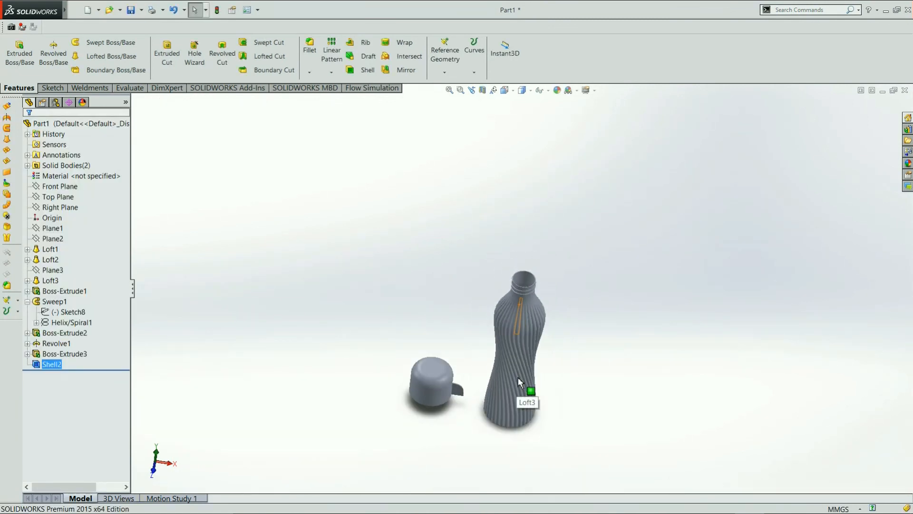
scroll(525, 373, "up", 3)
scroll(533, 367, "down", 3)
middle_click_drag(538, 342, 584, 338)
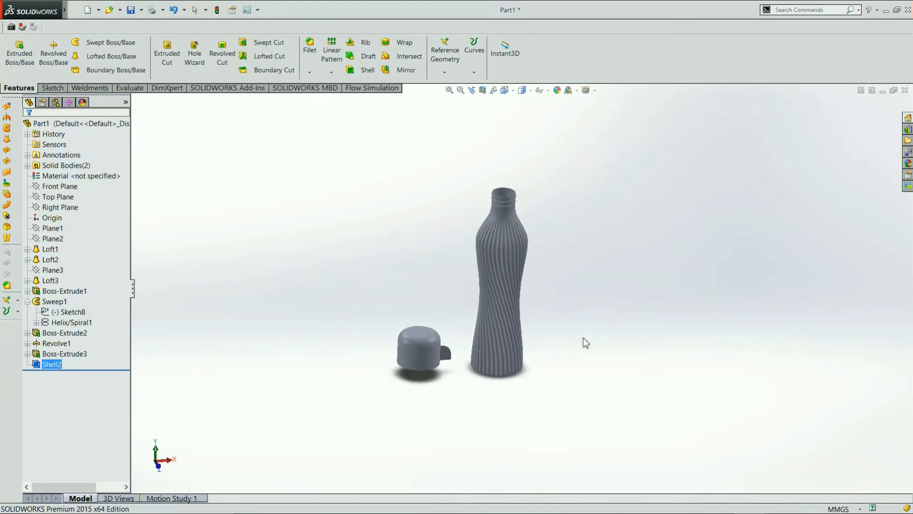
left_click(421, 350)
left_click(394, 292)
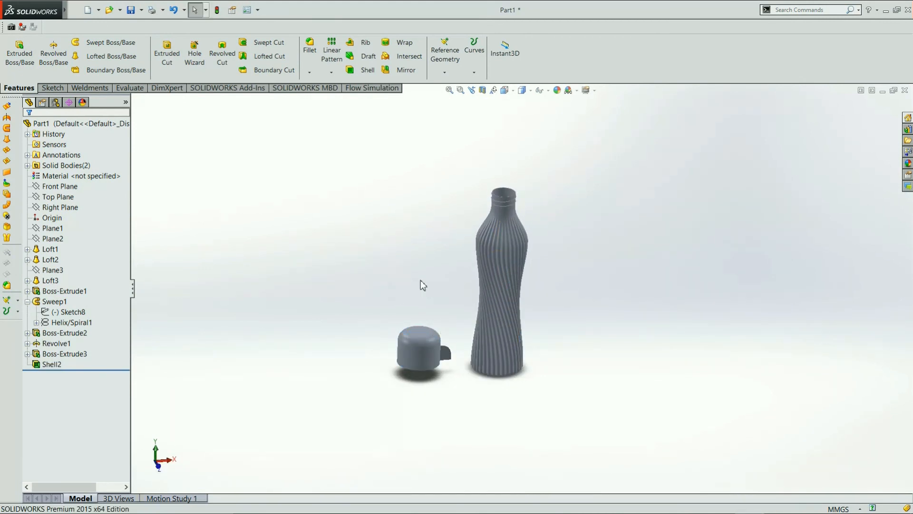
left_click(426, 346)
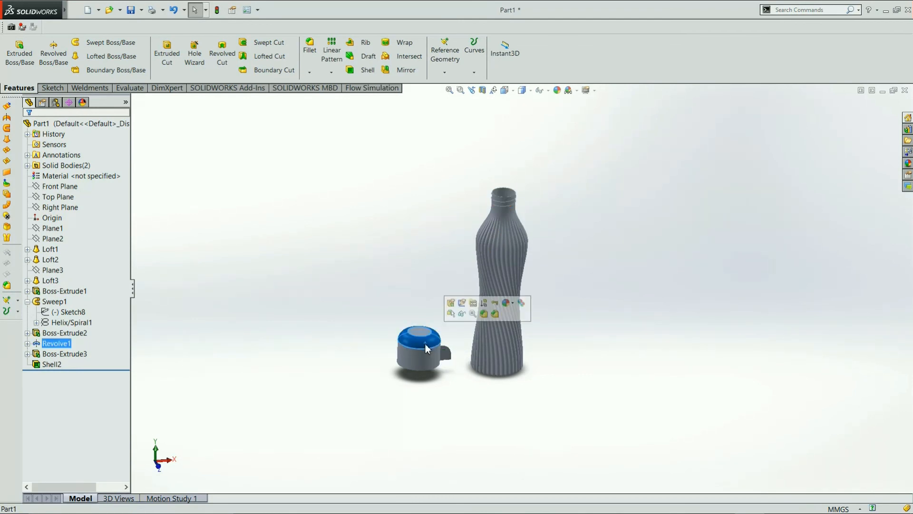
left_click(508, 303)
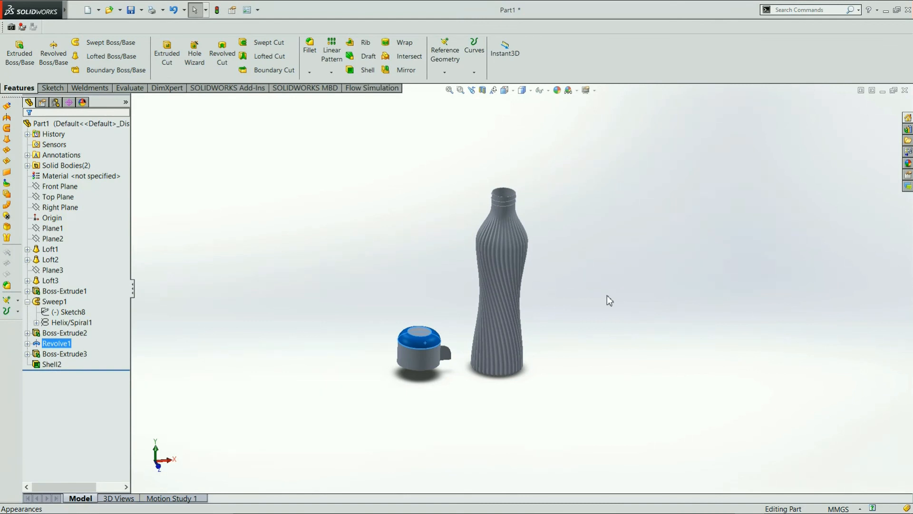
- Switch to the reference image BOTTLE12.JPG in Photos to check the colours of the bottle and cap
key("alt+Tab")
key("Tab")
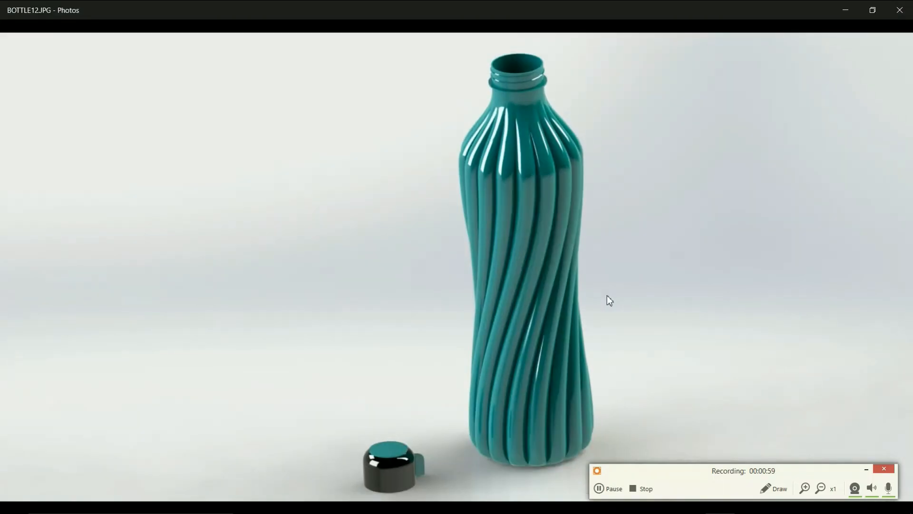